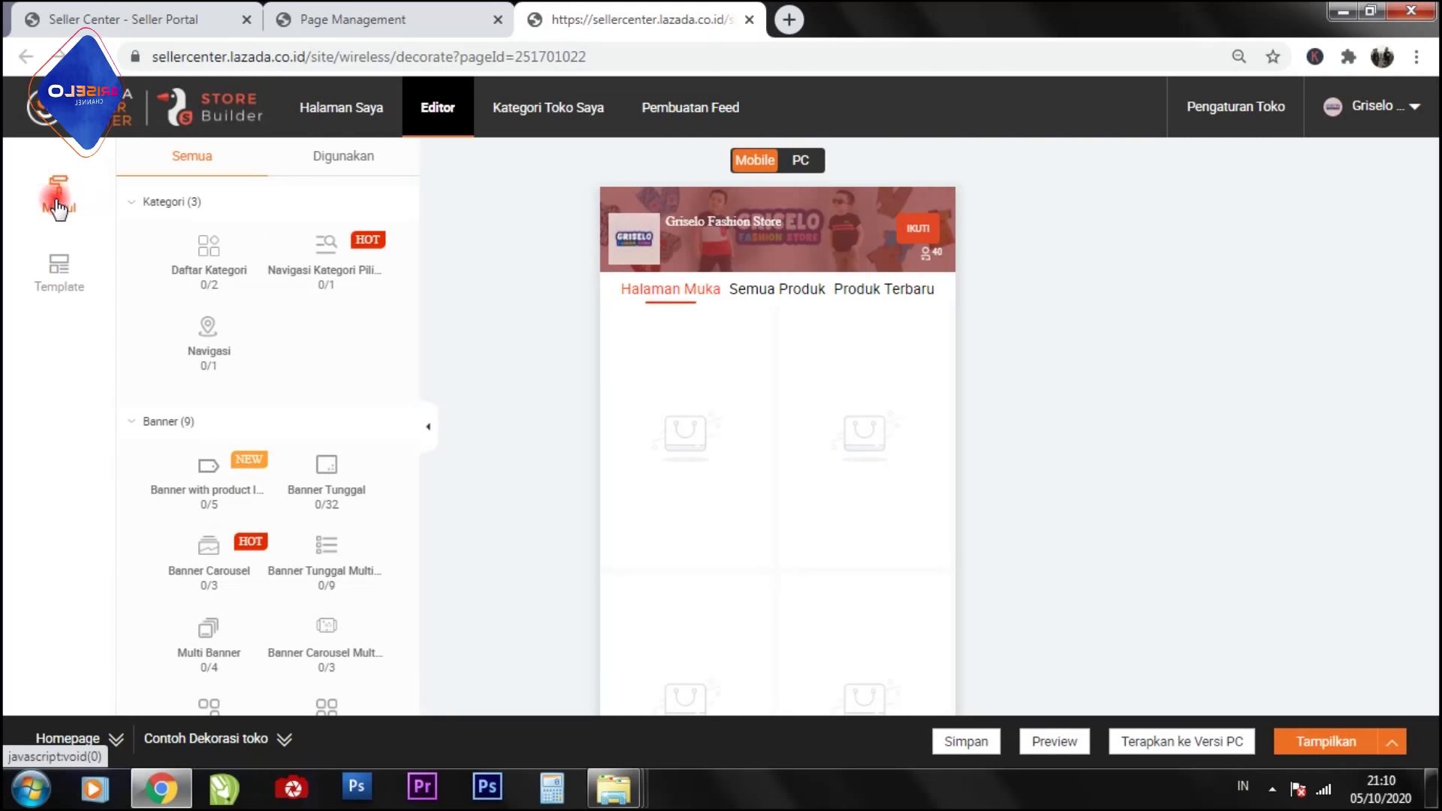
Step: Preview the sample mobile page of the Official Template through to its end and close the preview without applying it
click(54, 288)
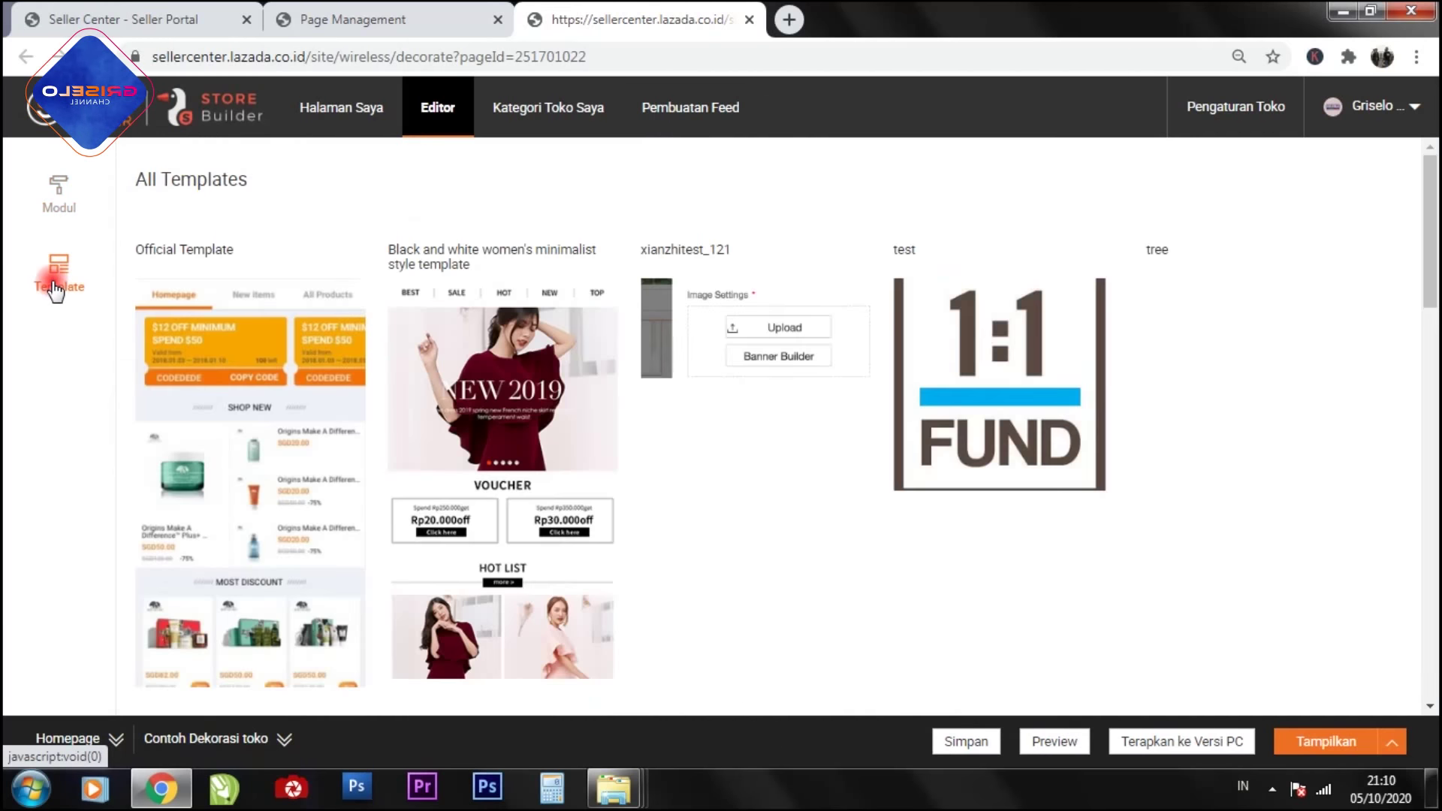
click(60, 193)
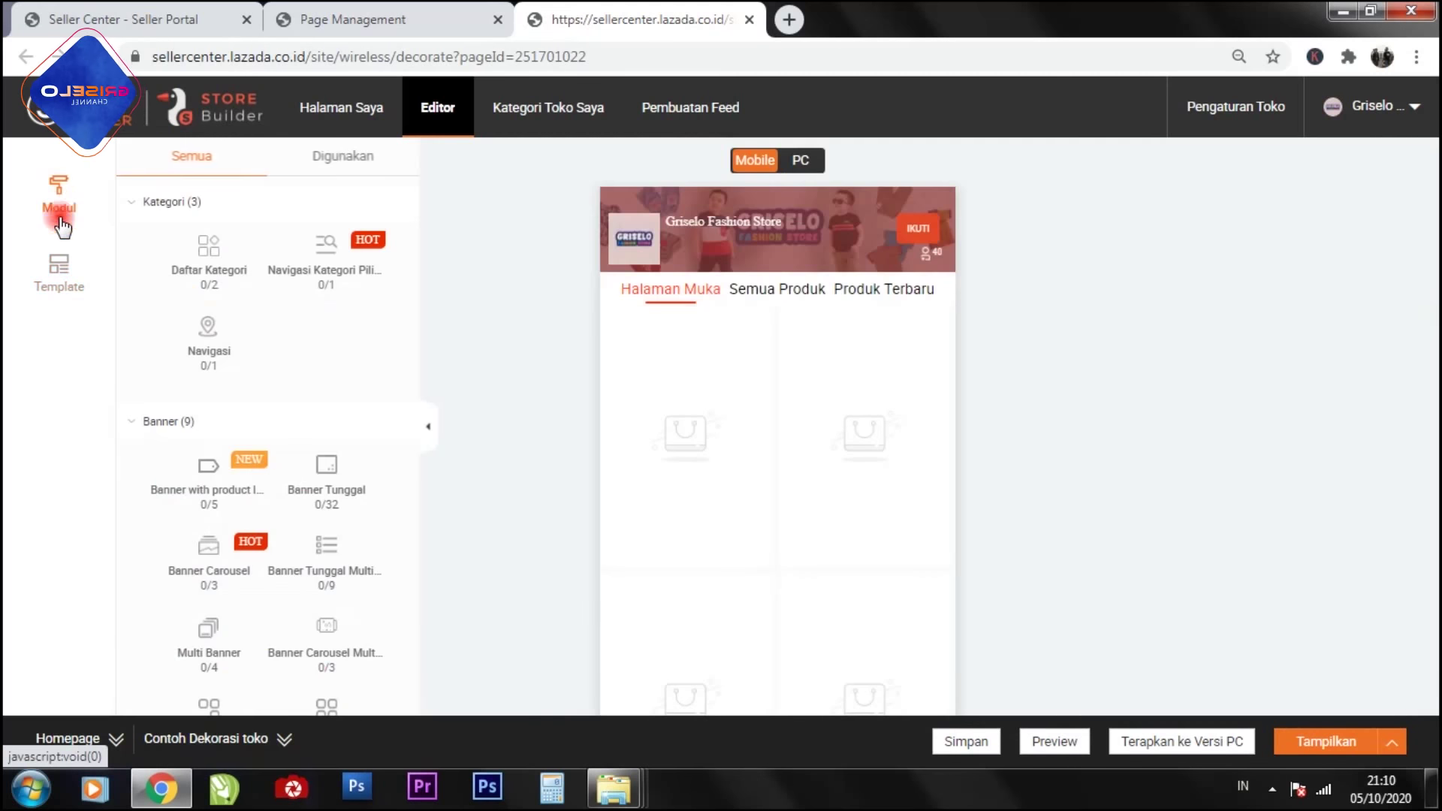
click(57, 266)
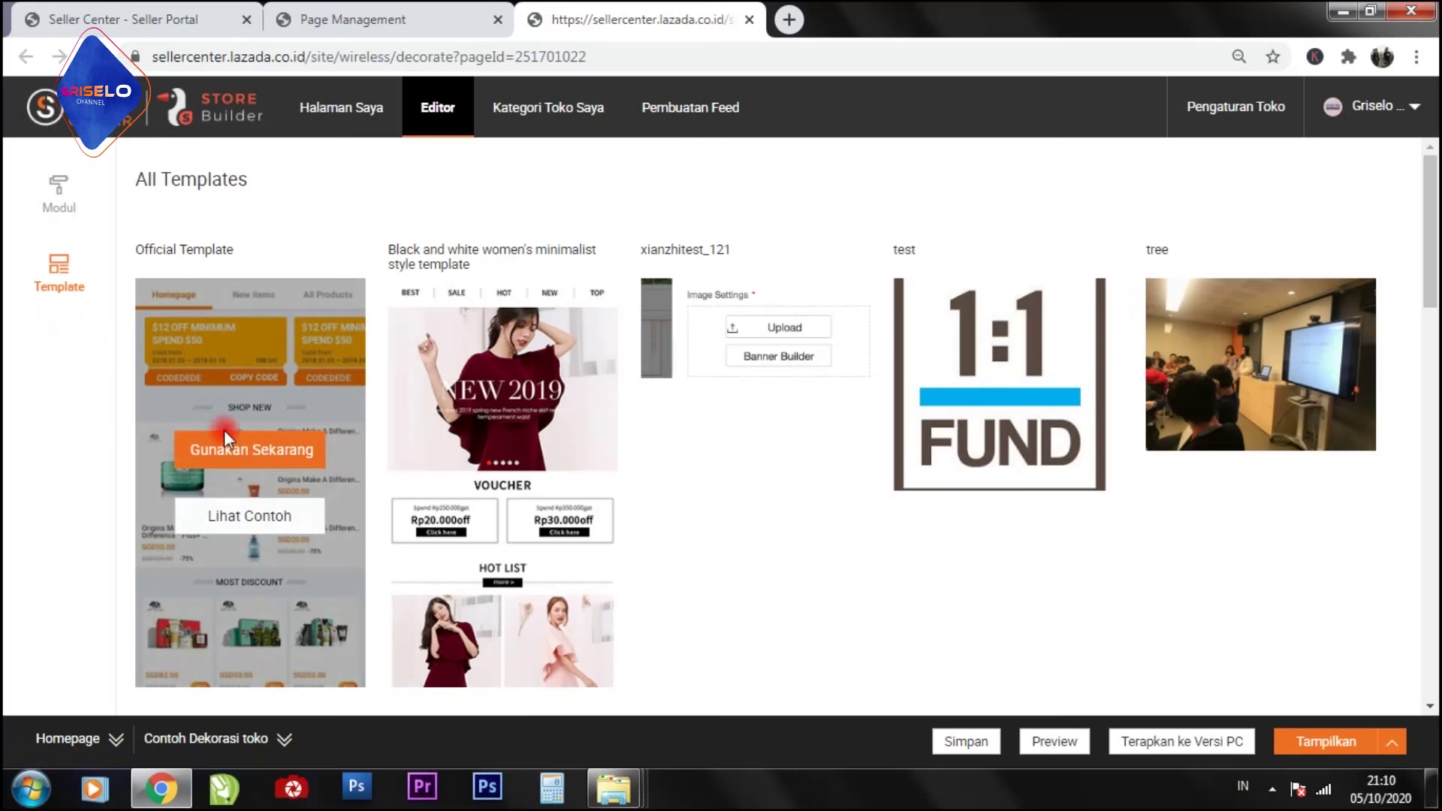
mouse_move(449, 590)
mouse_move(236, 537)
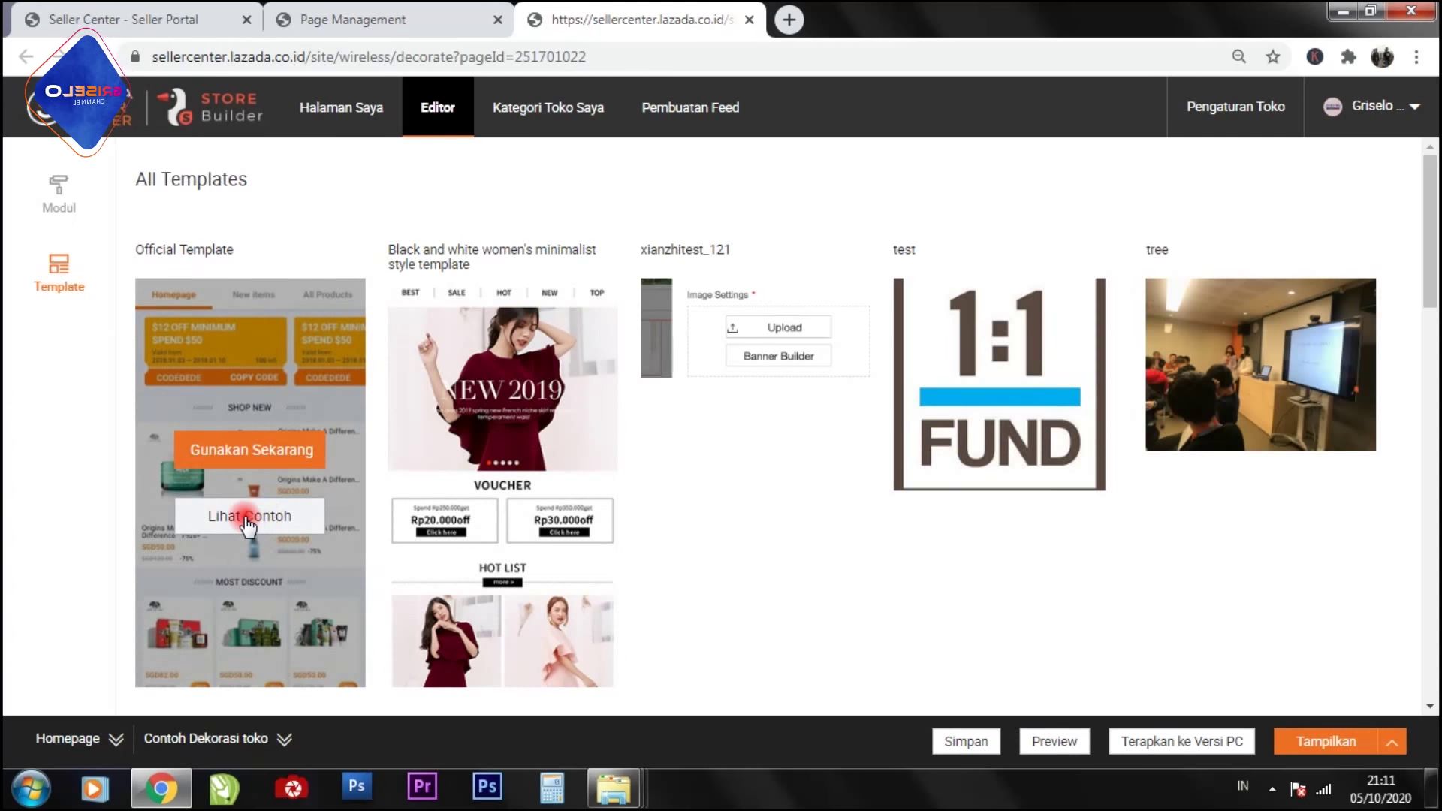
click(246, 518)
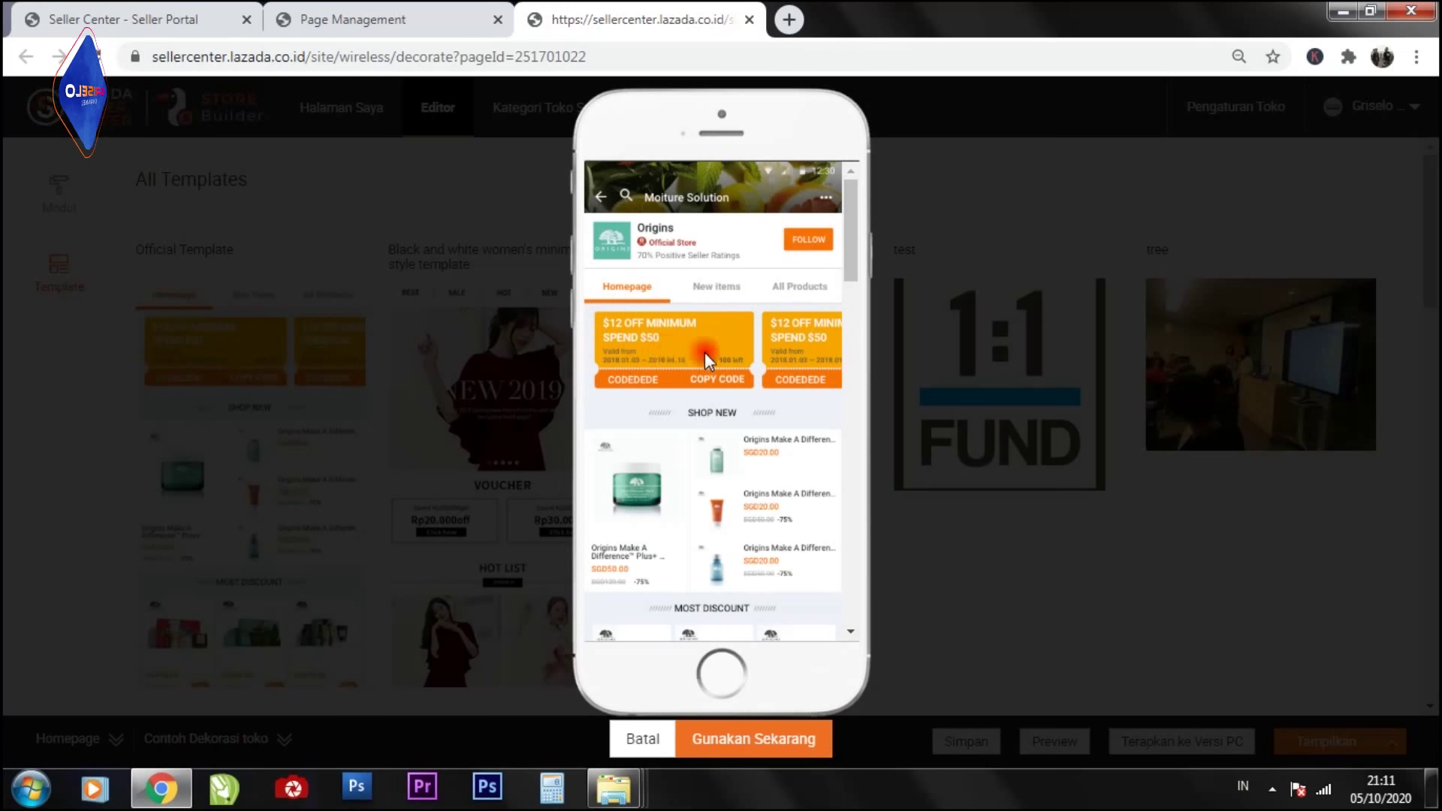
scroll(674, 353, down, 6)
scroll(723, 382, down, 8)
scroll(719, 379, down, 3)
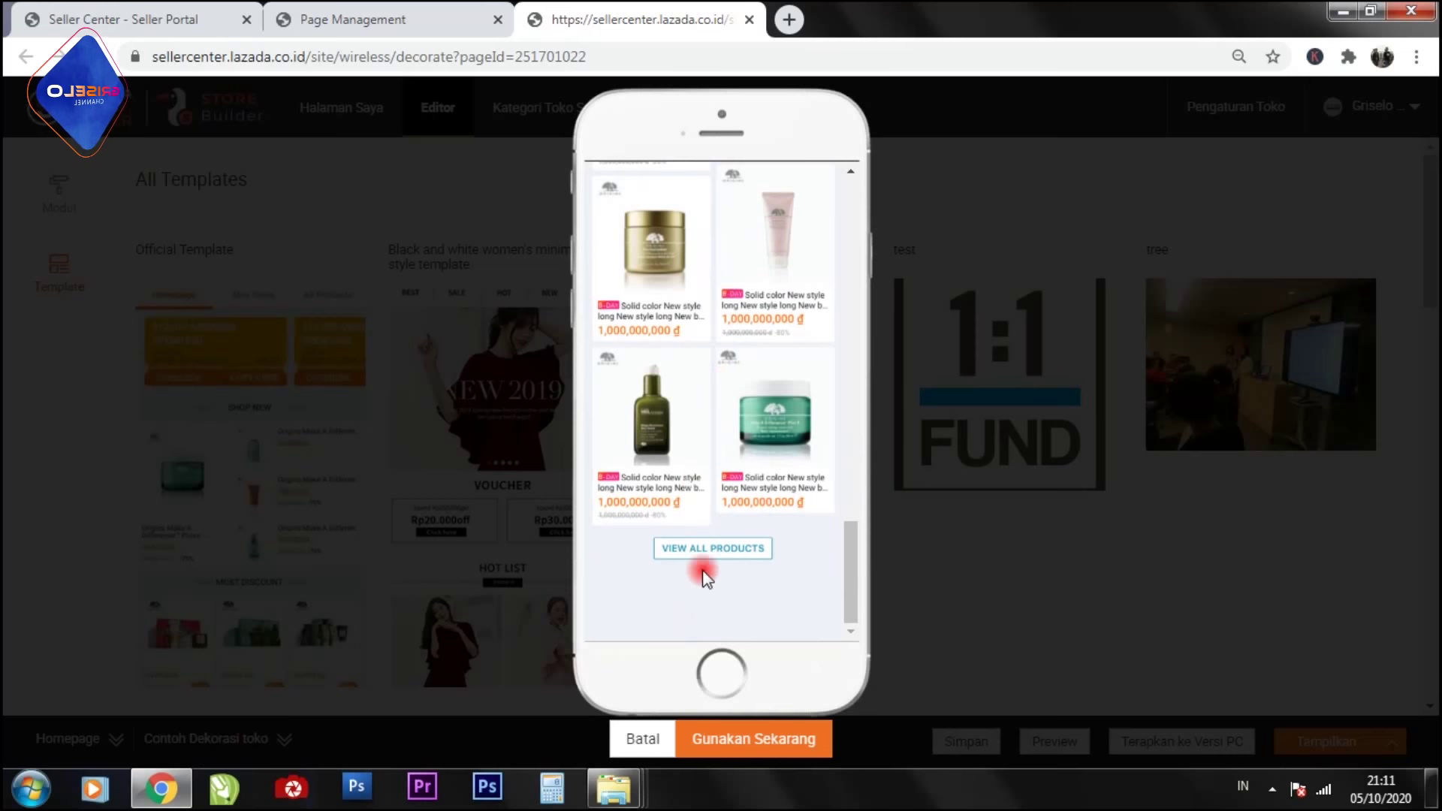
click(623, 740)
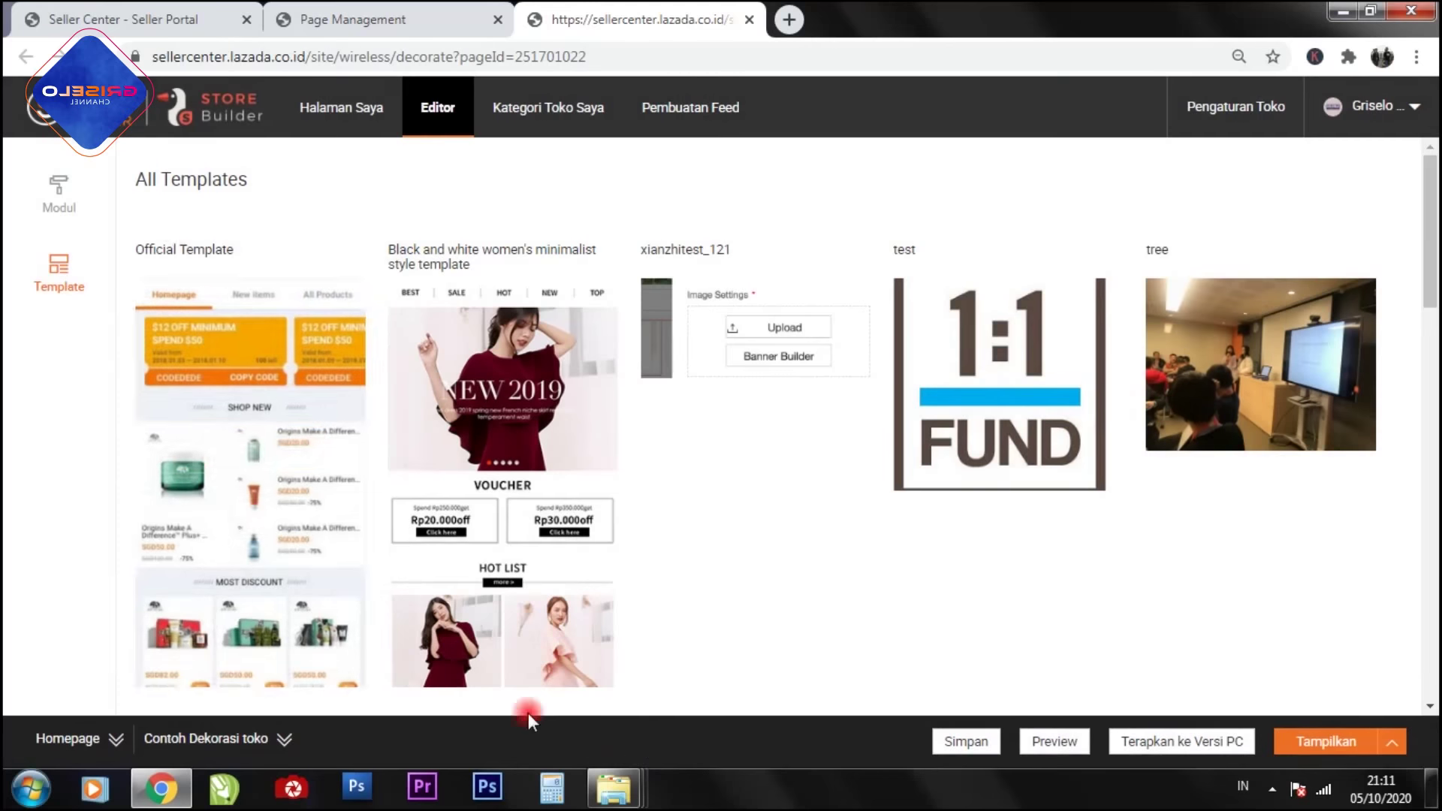
Step: Examine the available decoration modules in the category, banner, media, product, promotion, campaign and livestream groups
click(60, 196)
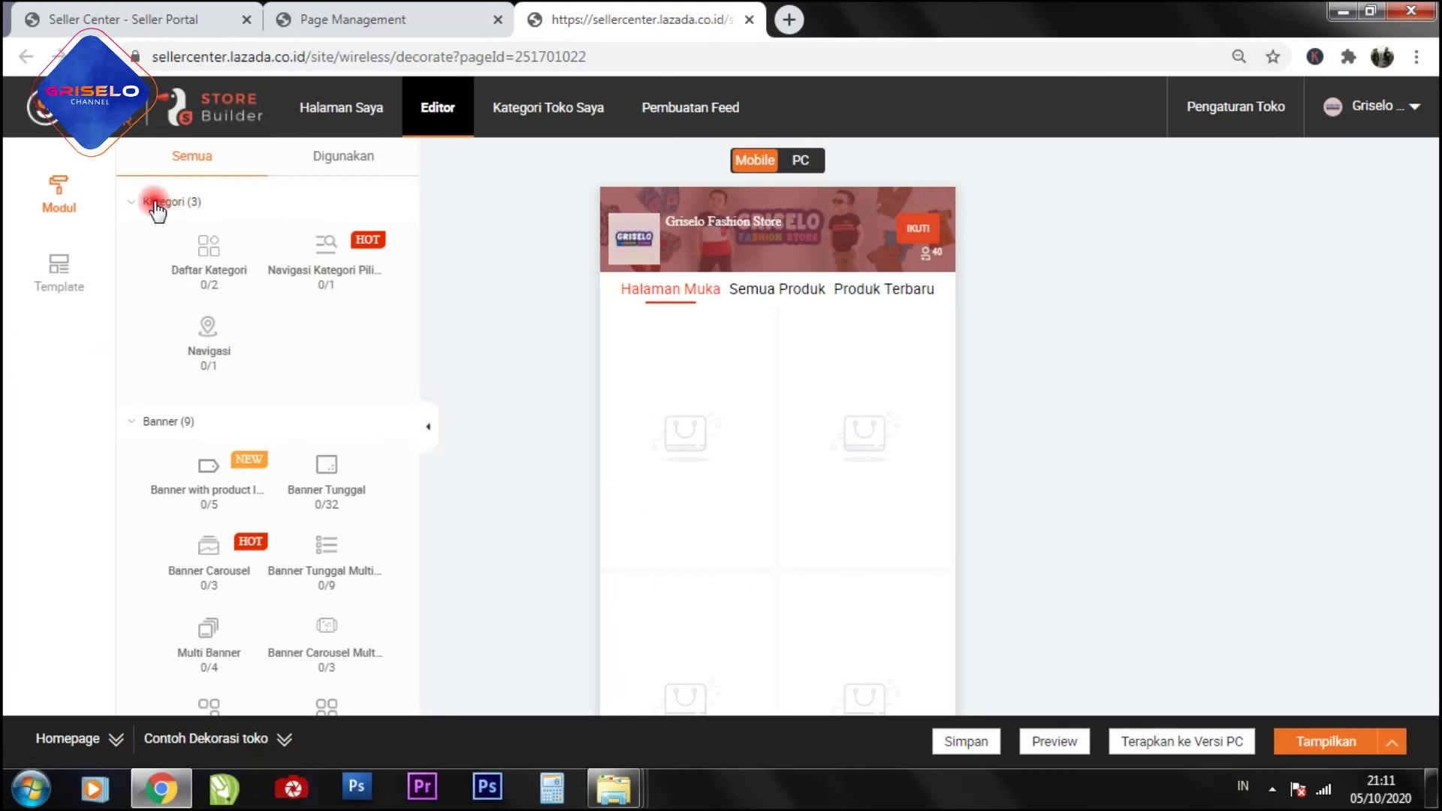
scroll(179, 424, down, 9)
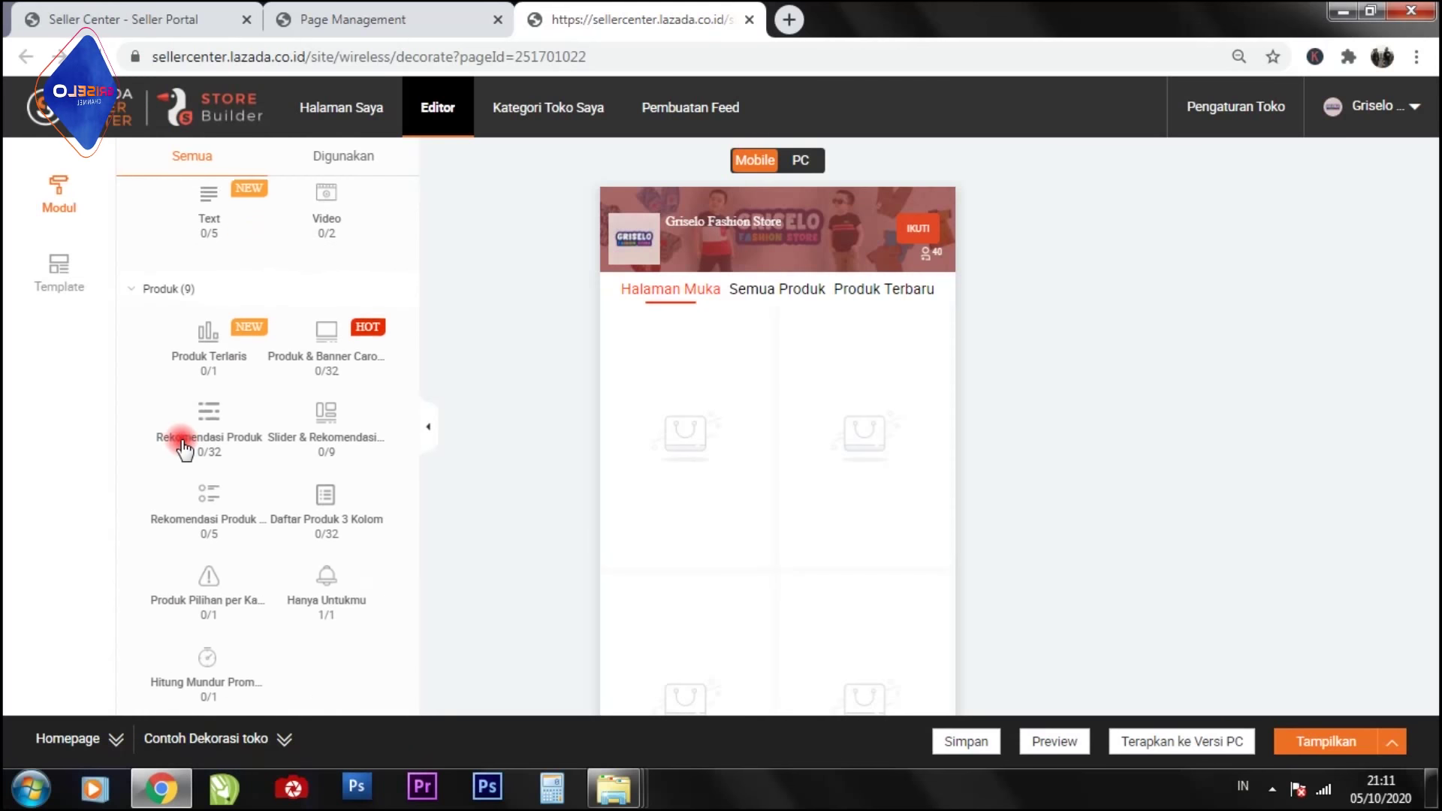
scroll(154, 293, up, 1)
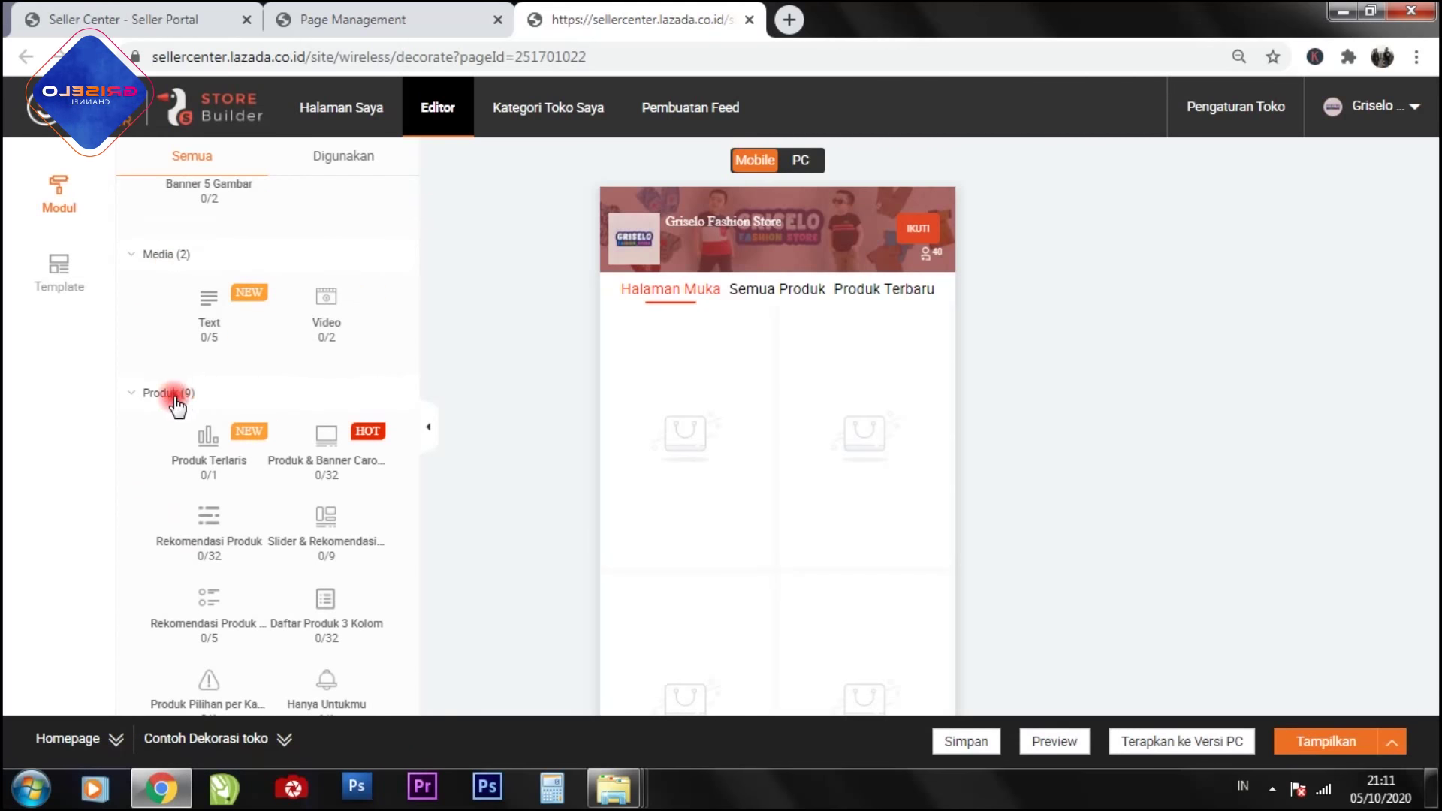
scroll(179, 409, down, 6)
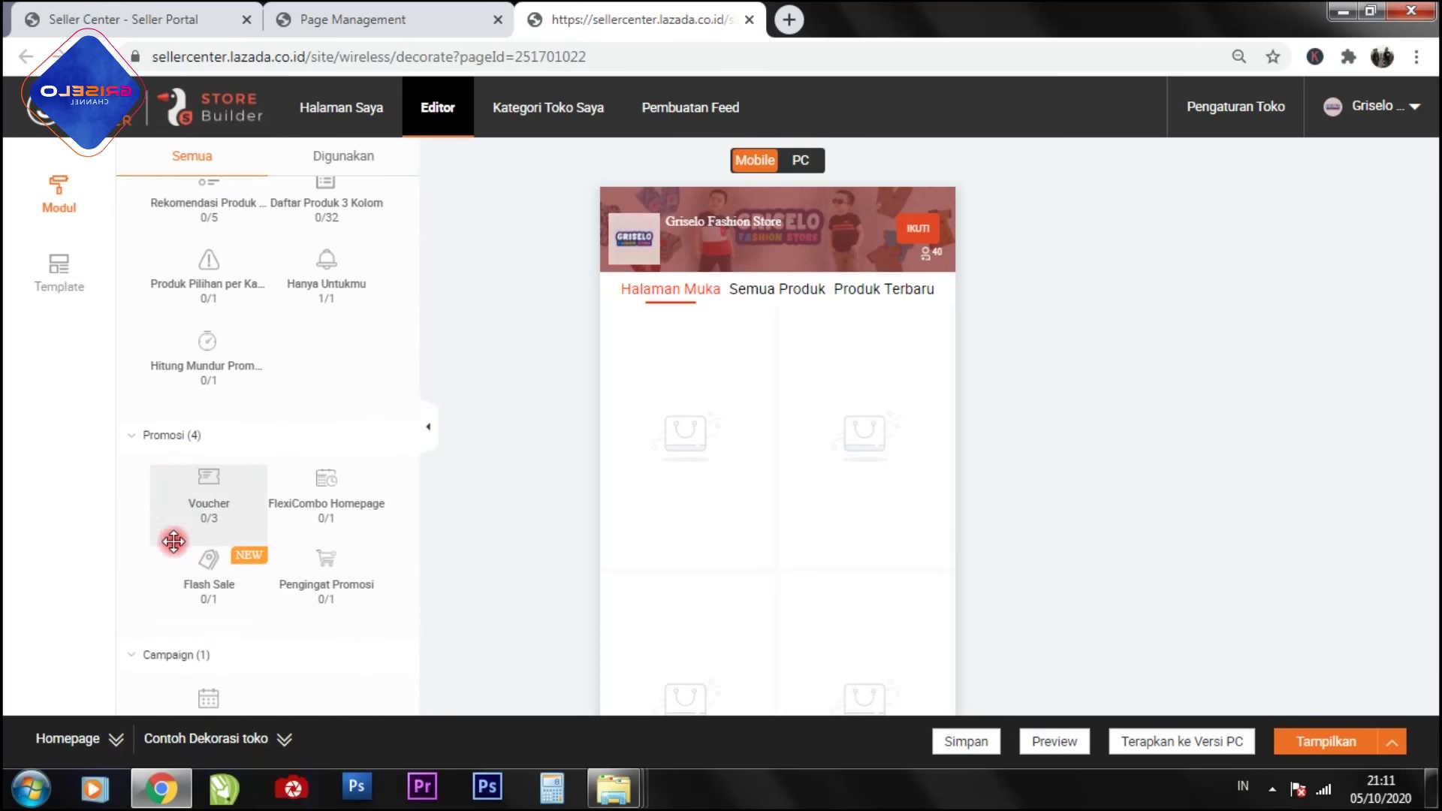
scroll(188, 646, down, 3)
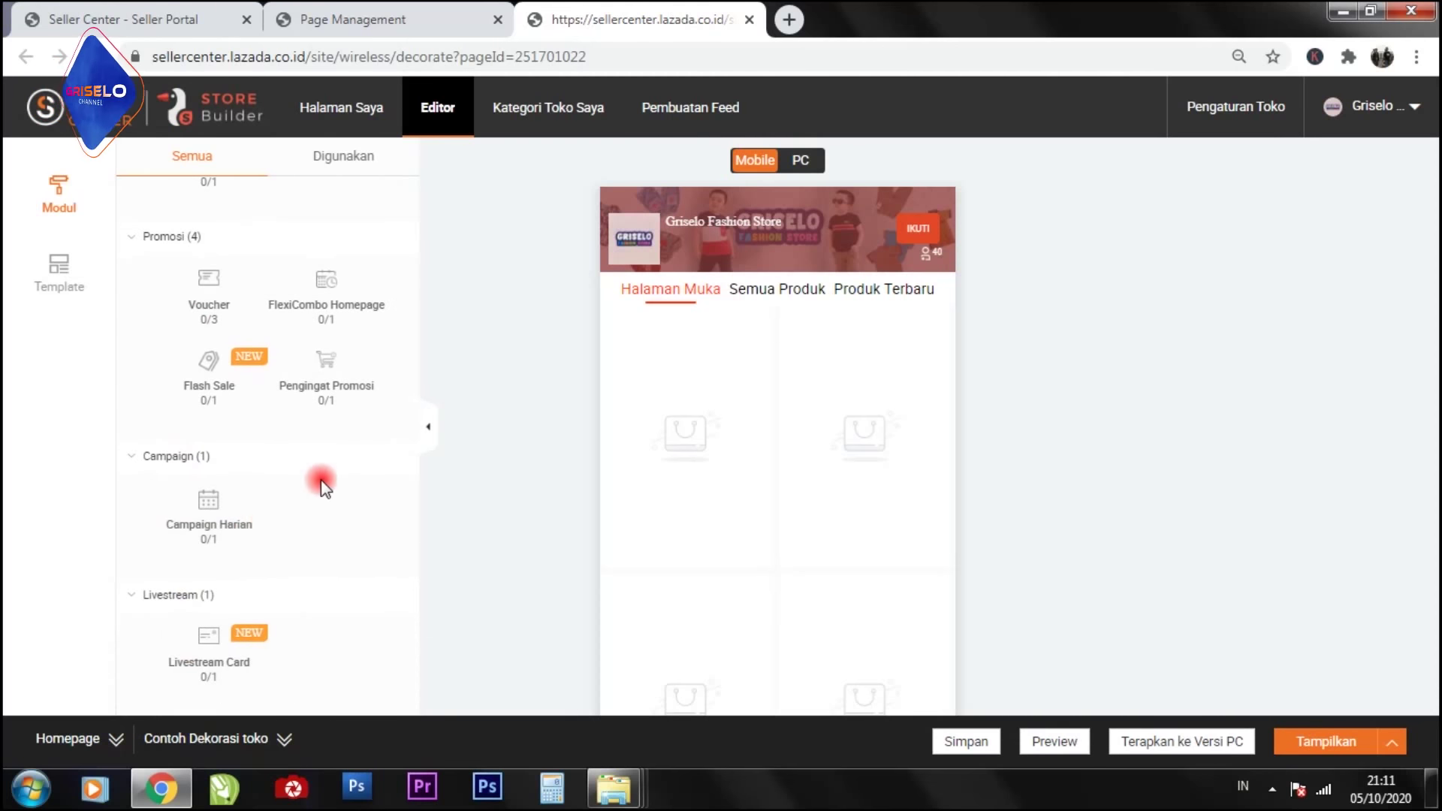
scroll(251, 380, up, 10)
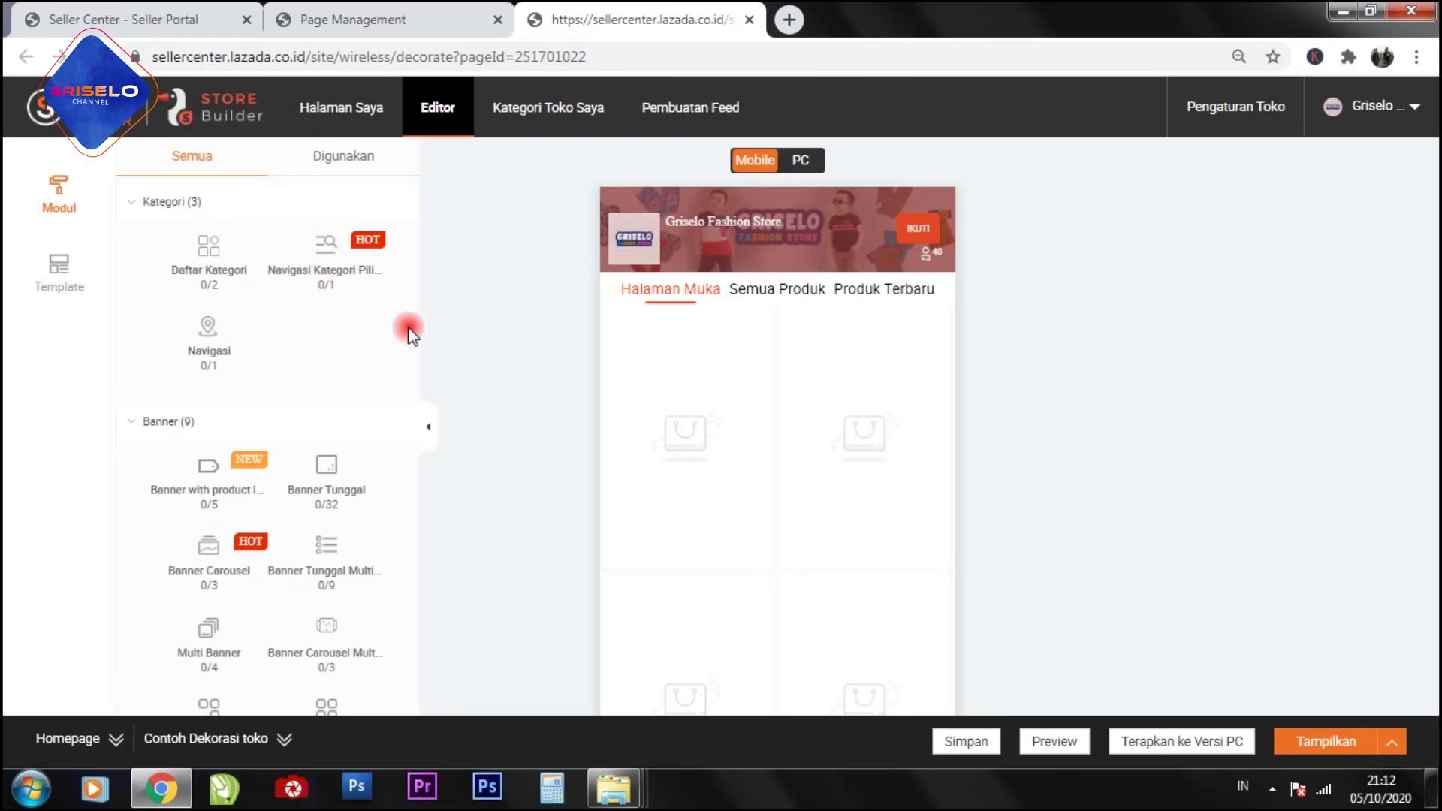
scroll(148, 331, down, 2)
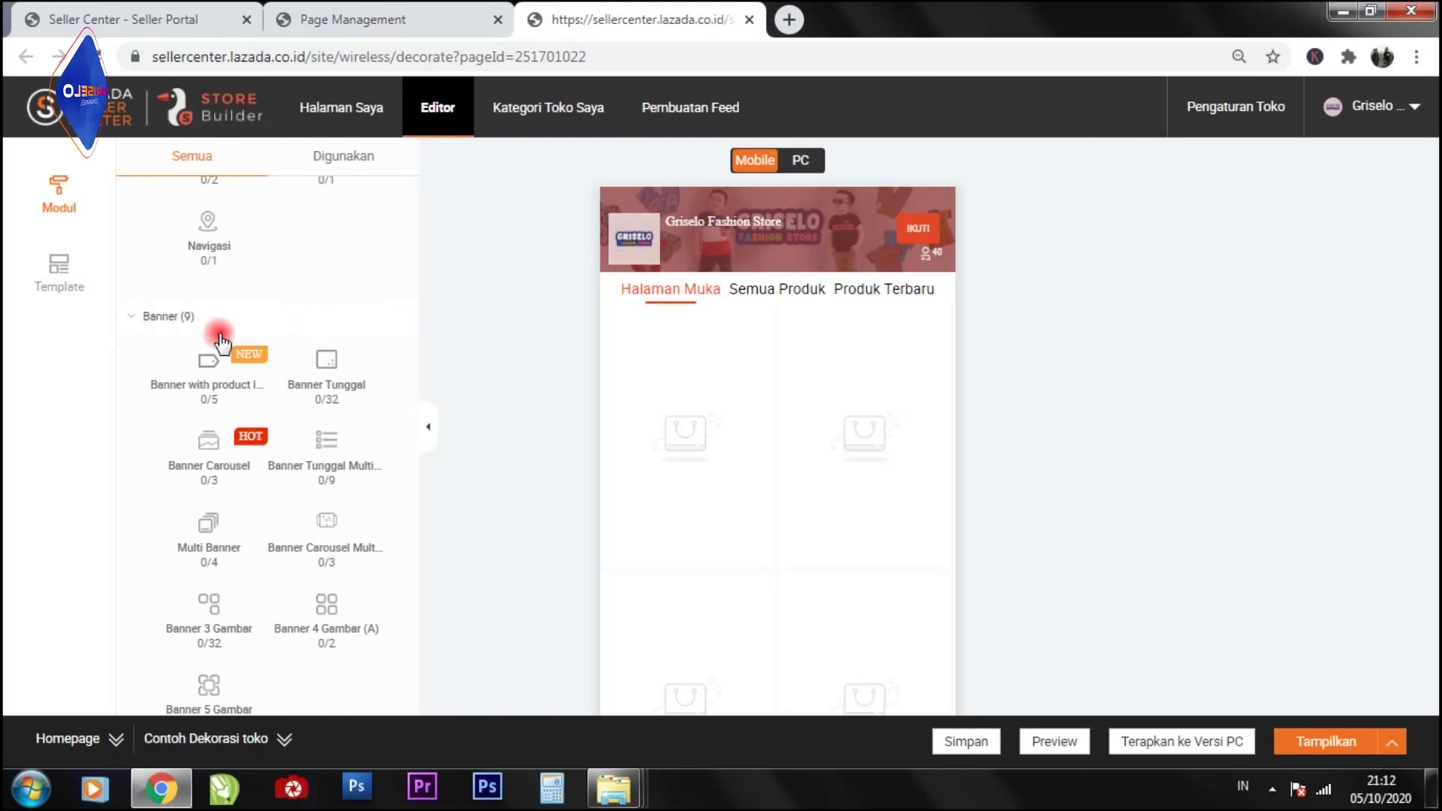
scroll(187, 322, down, 2)
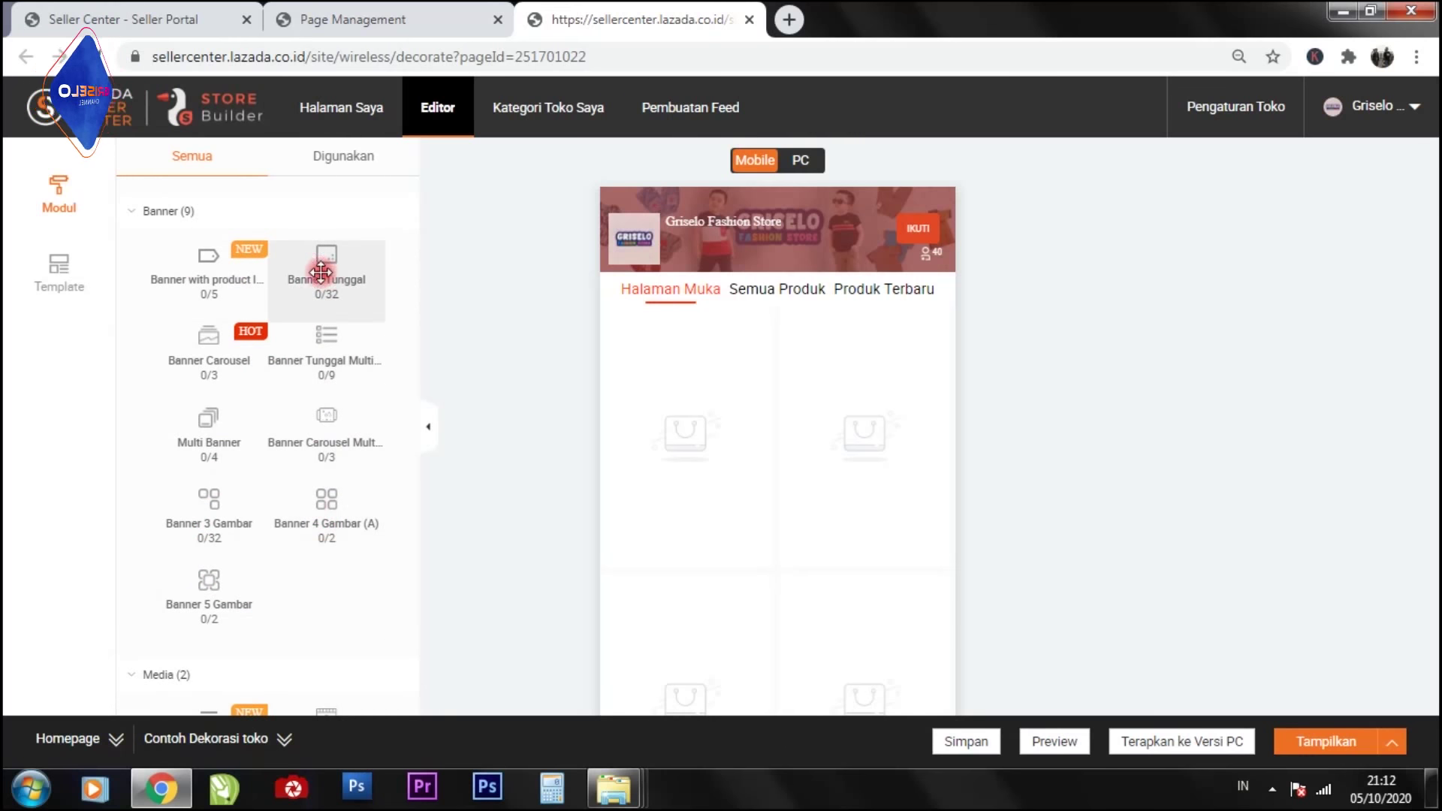
Step: Add the Navigasi Kategori Pilihan module to the mobile homepage directly beneath the page tabs and check its settings
scroll(376, 393, up, 3)
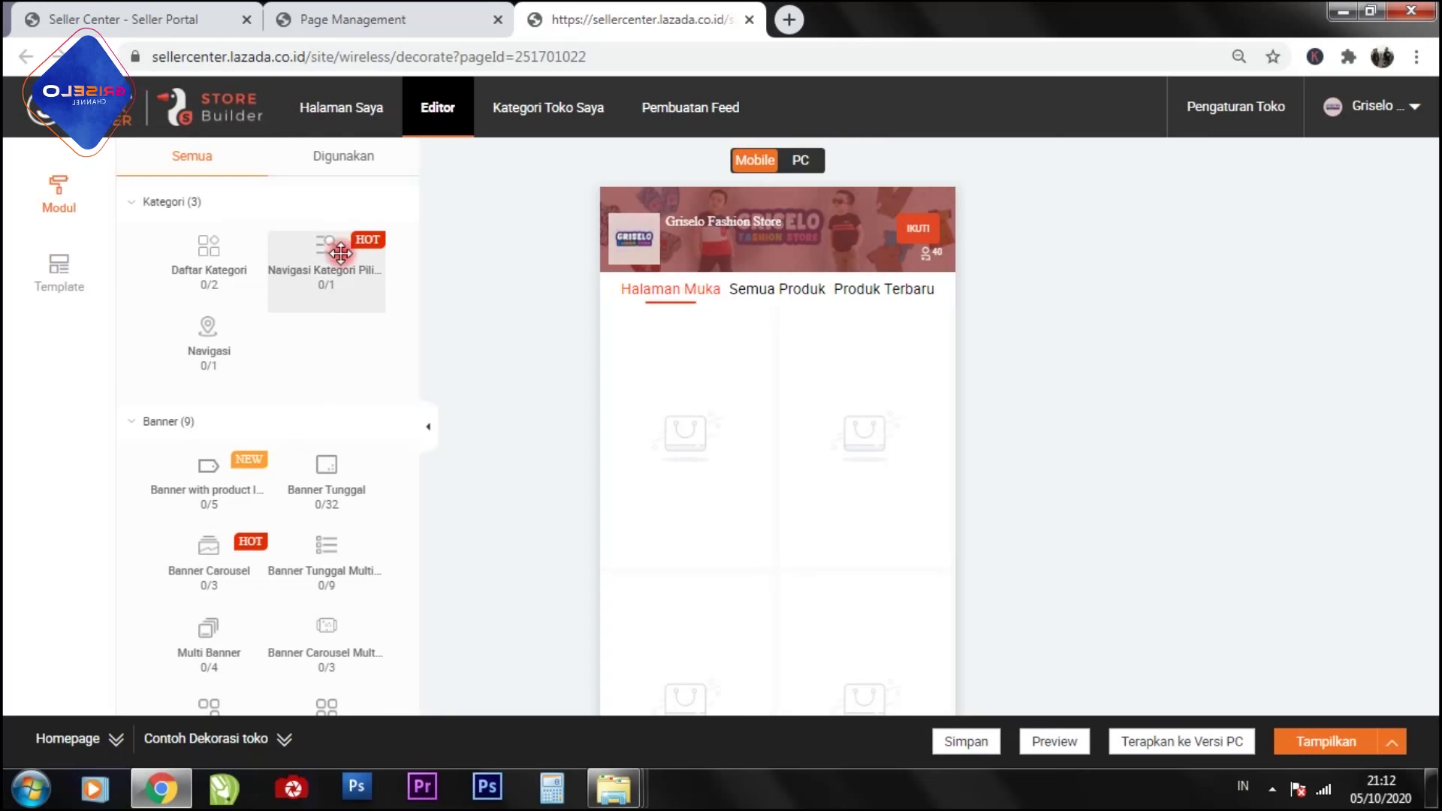
drag(336, 261, 781, 343)
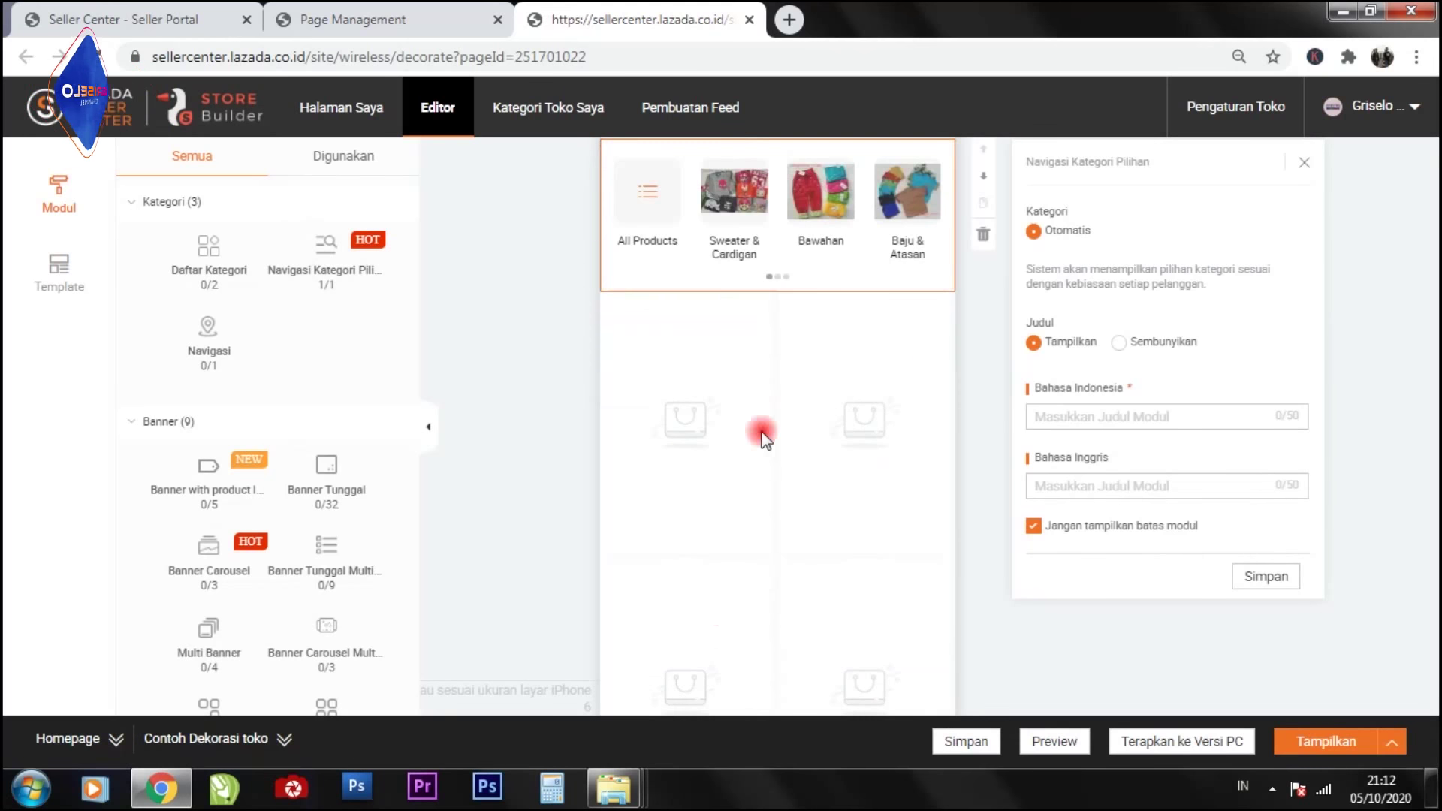
scroll(762, 439, up, 2)
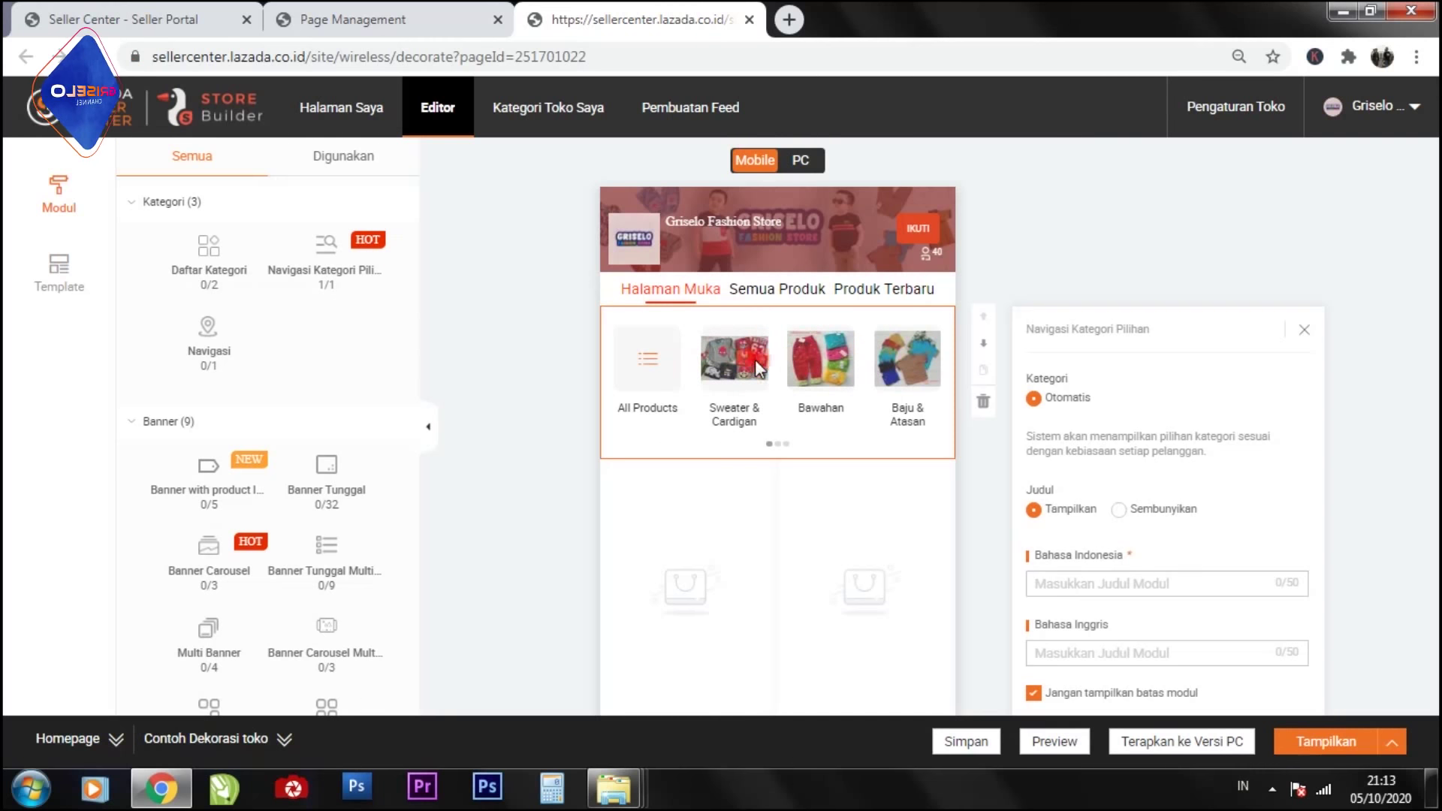
scroll(868, 383, down, 3)
scroll(871, 379, up, 3)
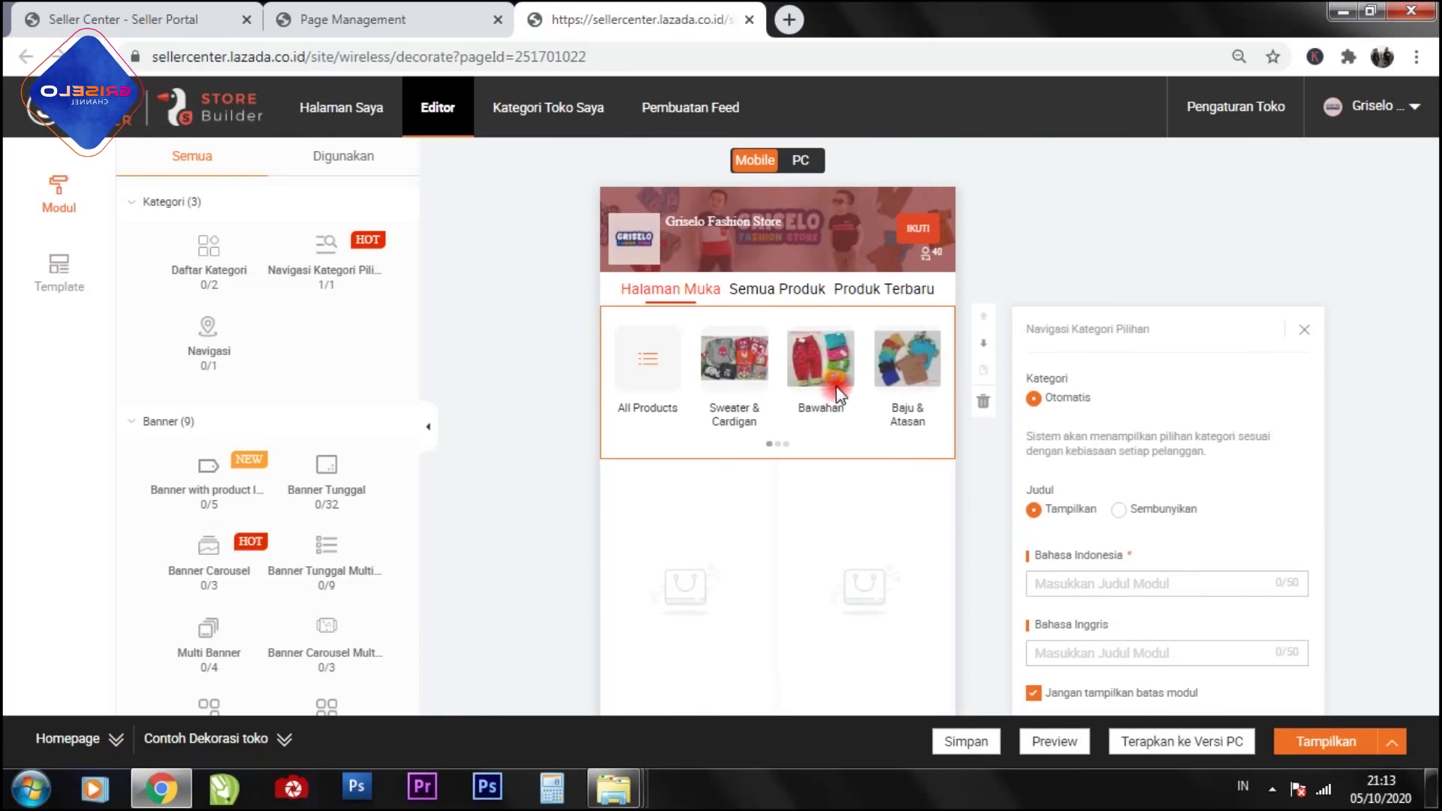
scroll(1153, 357, down, 3)
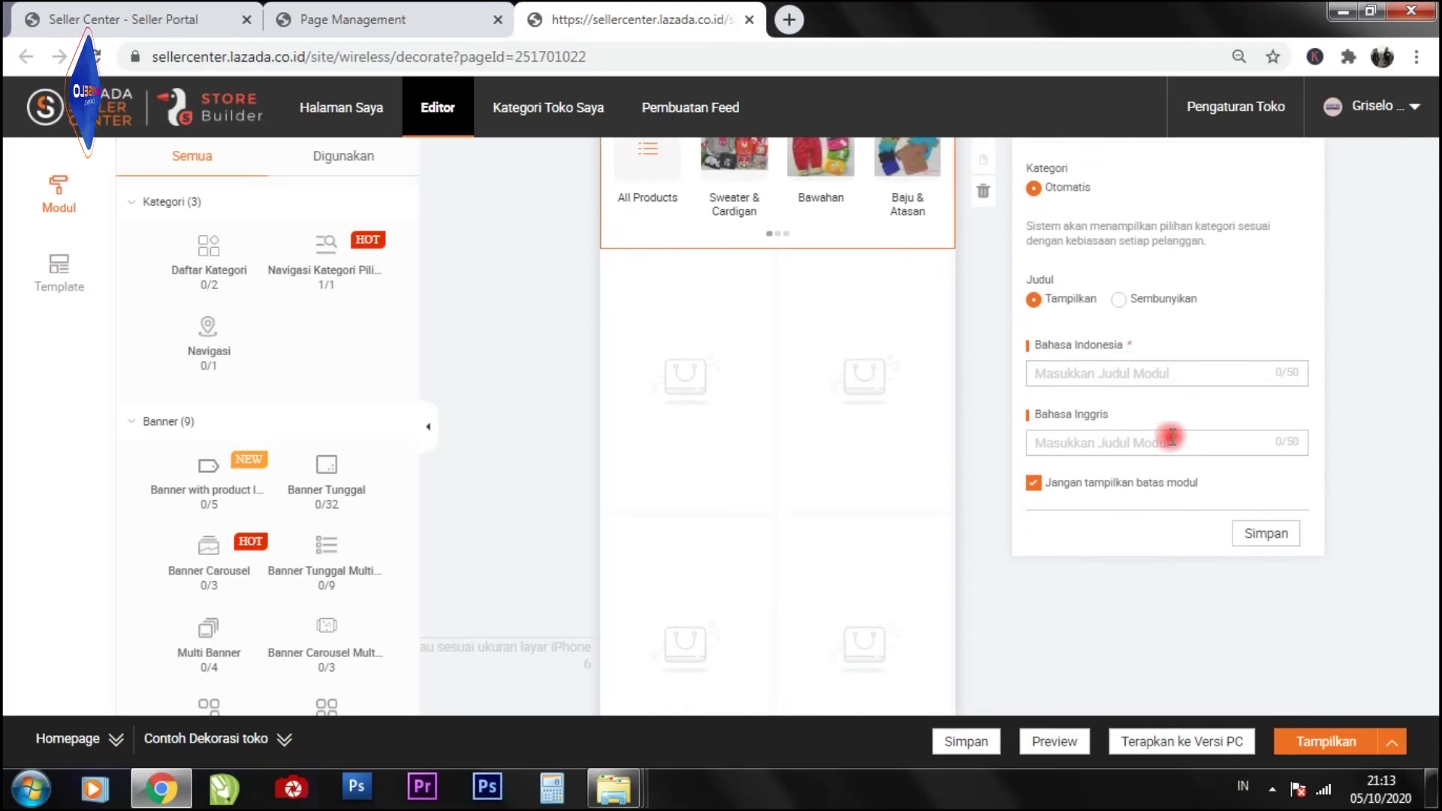
scroll(1162, 508, up, 3)
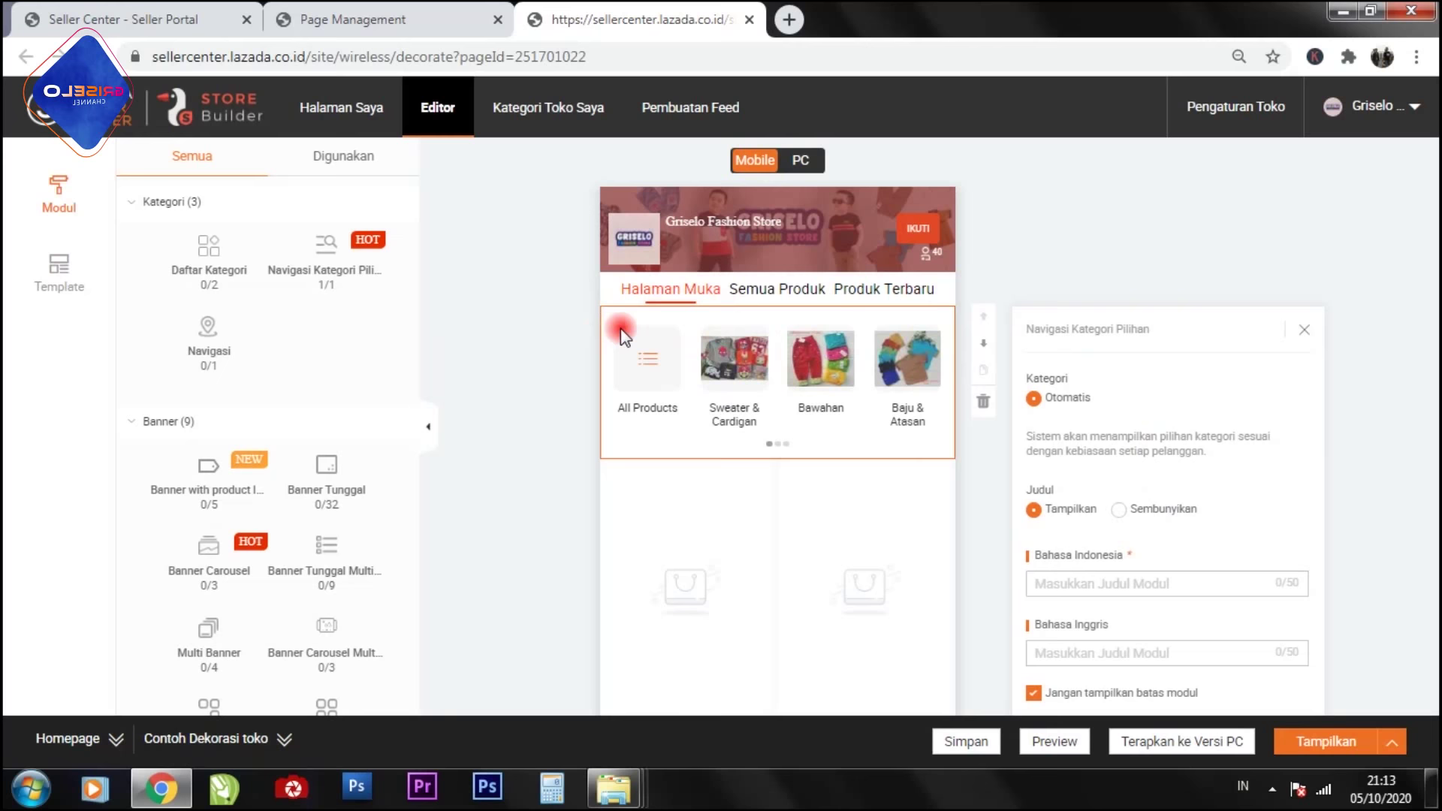
Step: Add a Banner Tunggal module to the mobile homepage directly below the category navigation module
scroll(160, 324, down, 1)
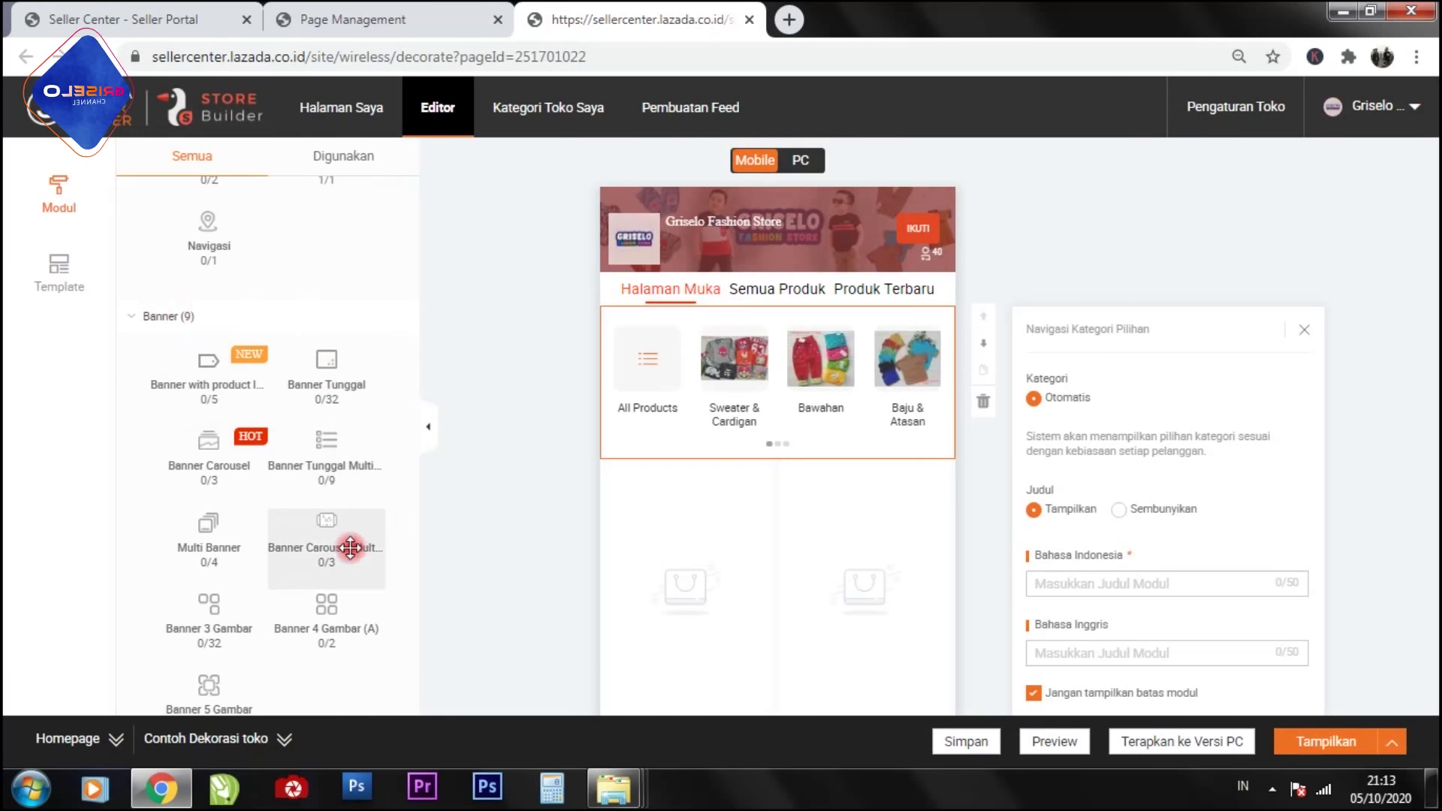
scroll(311, 582, down, 1)
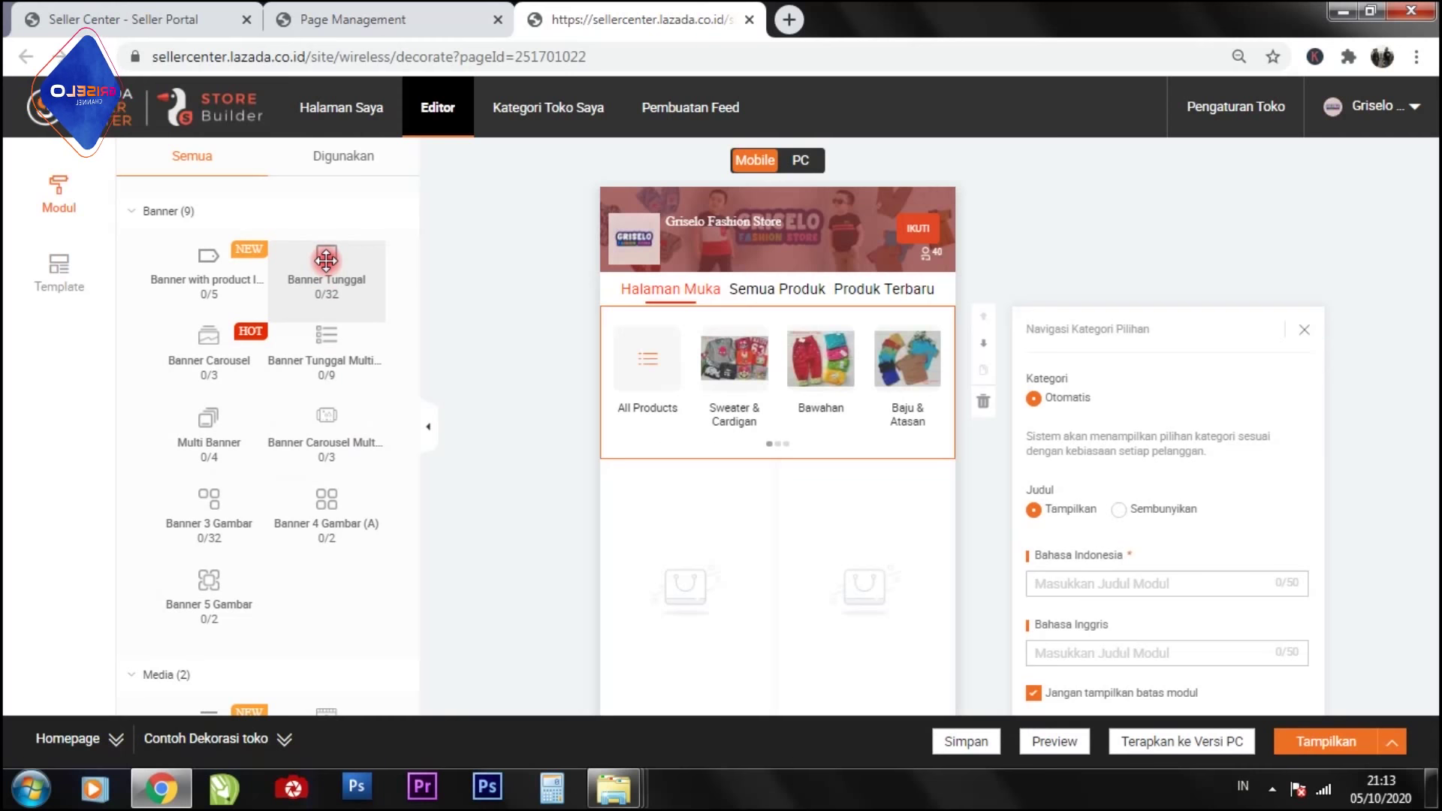
drag(326, 260, 789, 553)
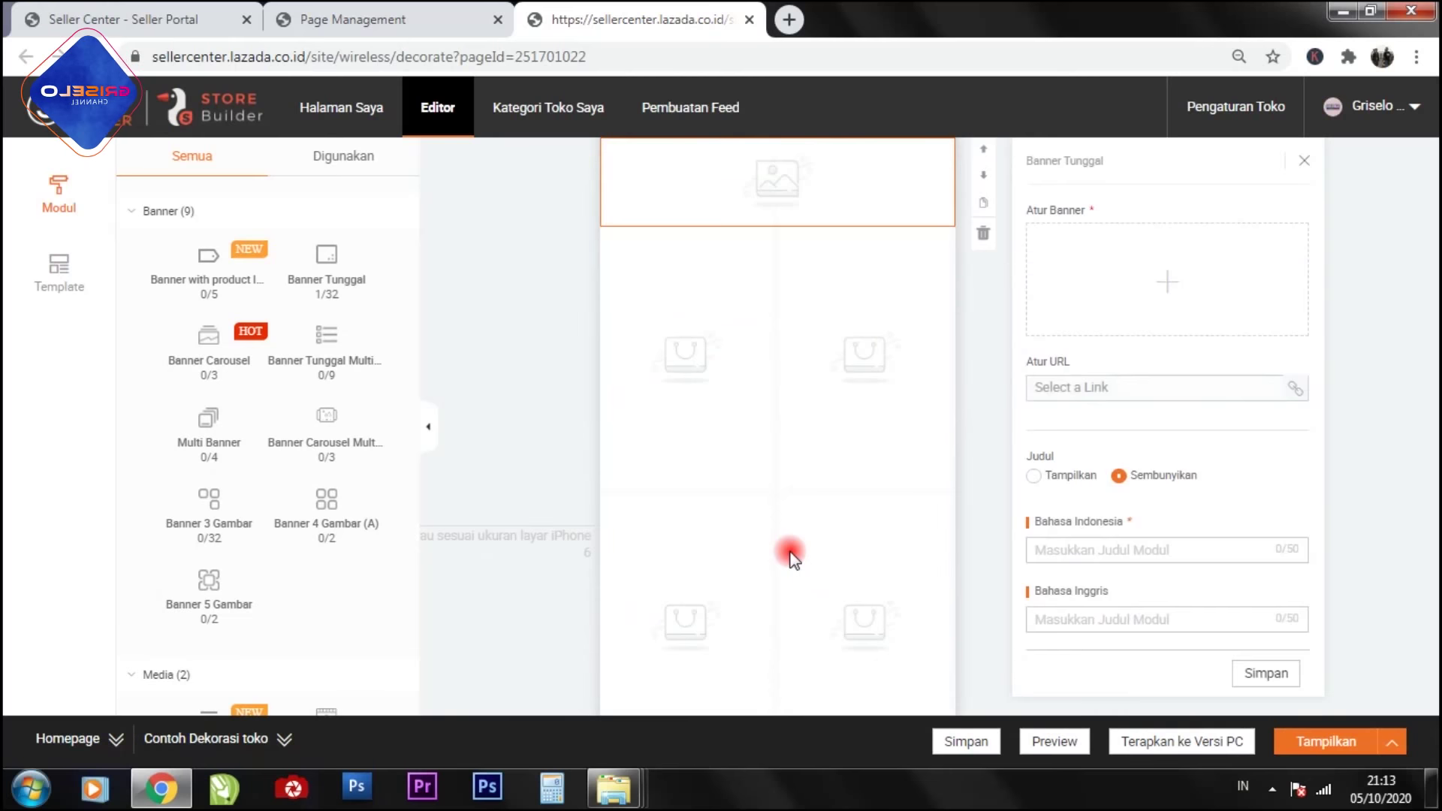
scroll(790, 554, up, 4)
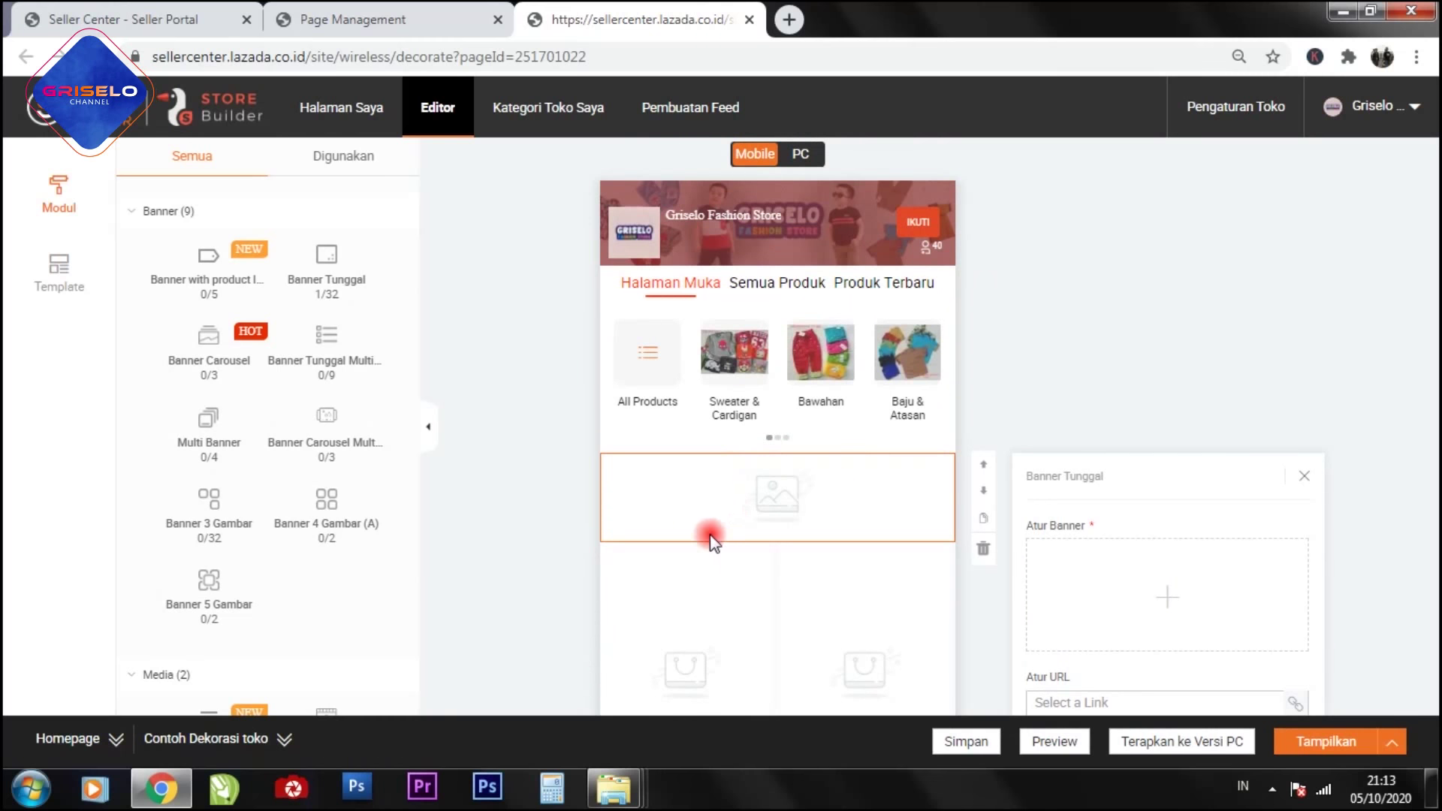
scroll(698, 489, down, 2)
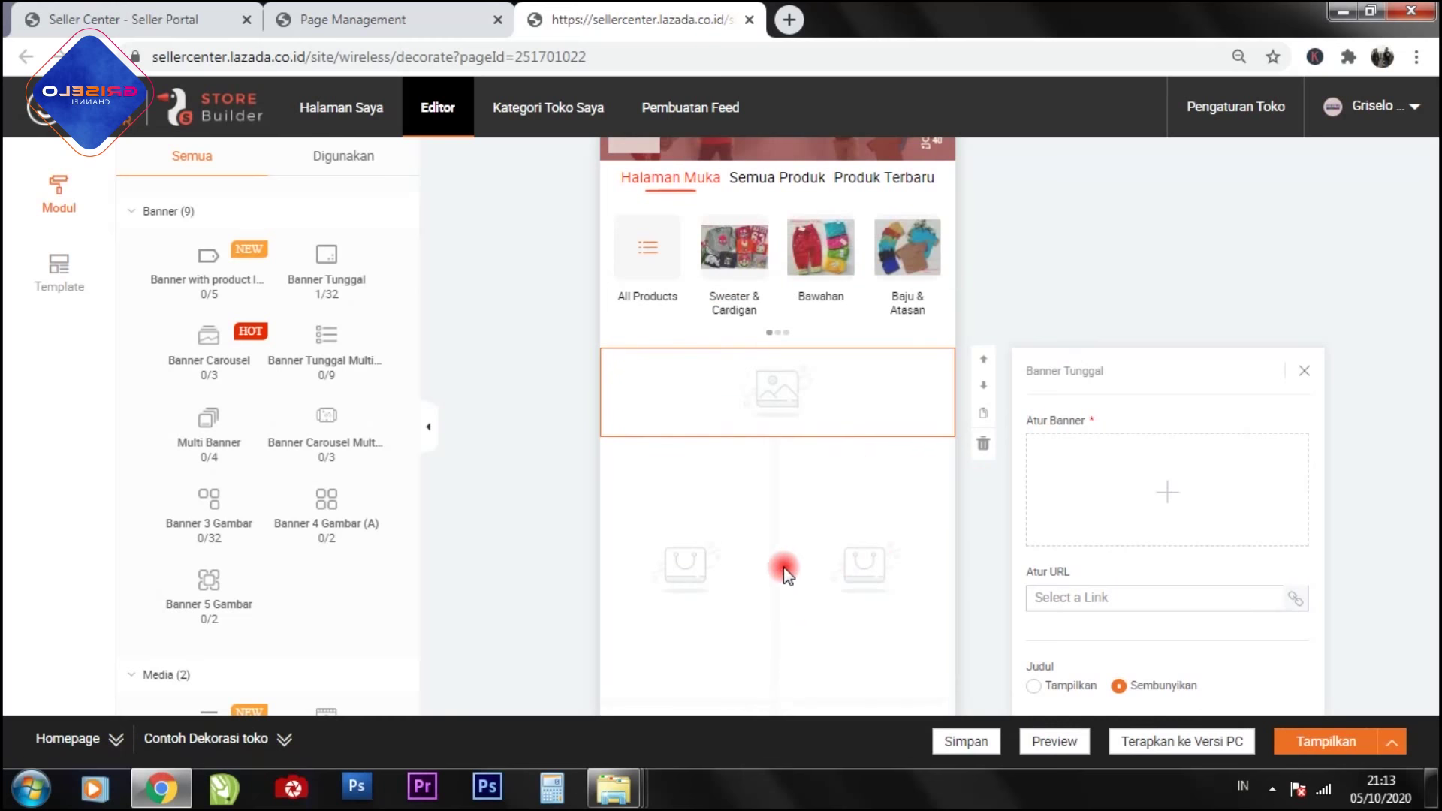
scroll(1104, 360, down, 2)
Step: Open Banner Builder for the single banner and choose the purple "We Provide Express Shipping" template
mouse_move(1282, 382)
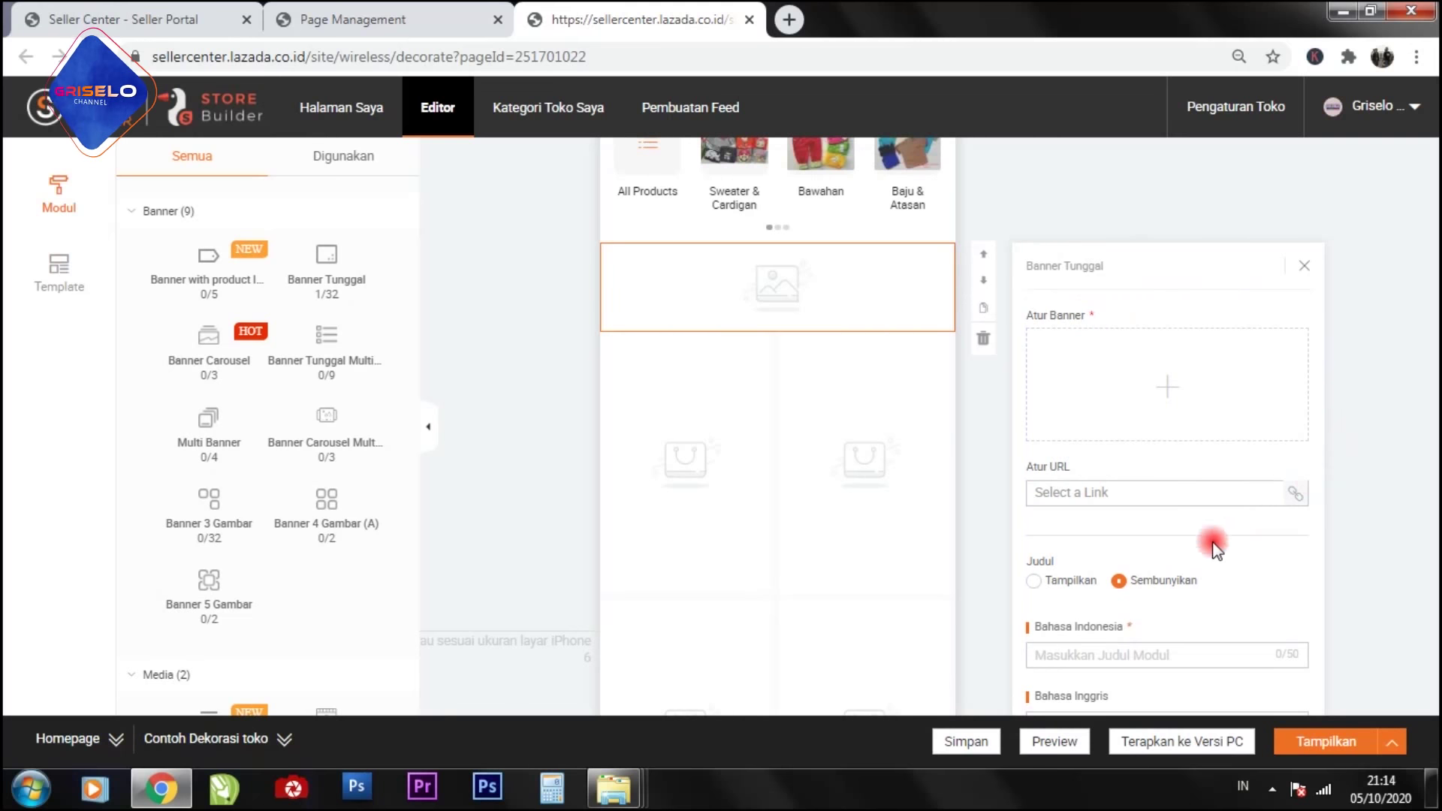
mouse_move(1176, 388)
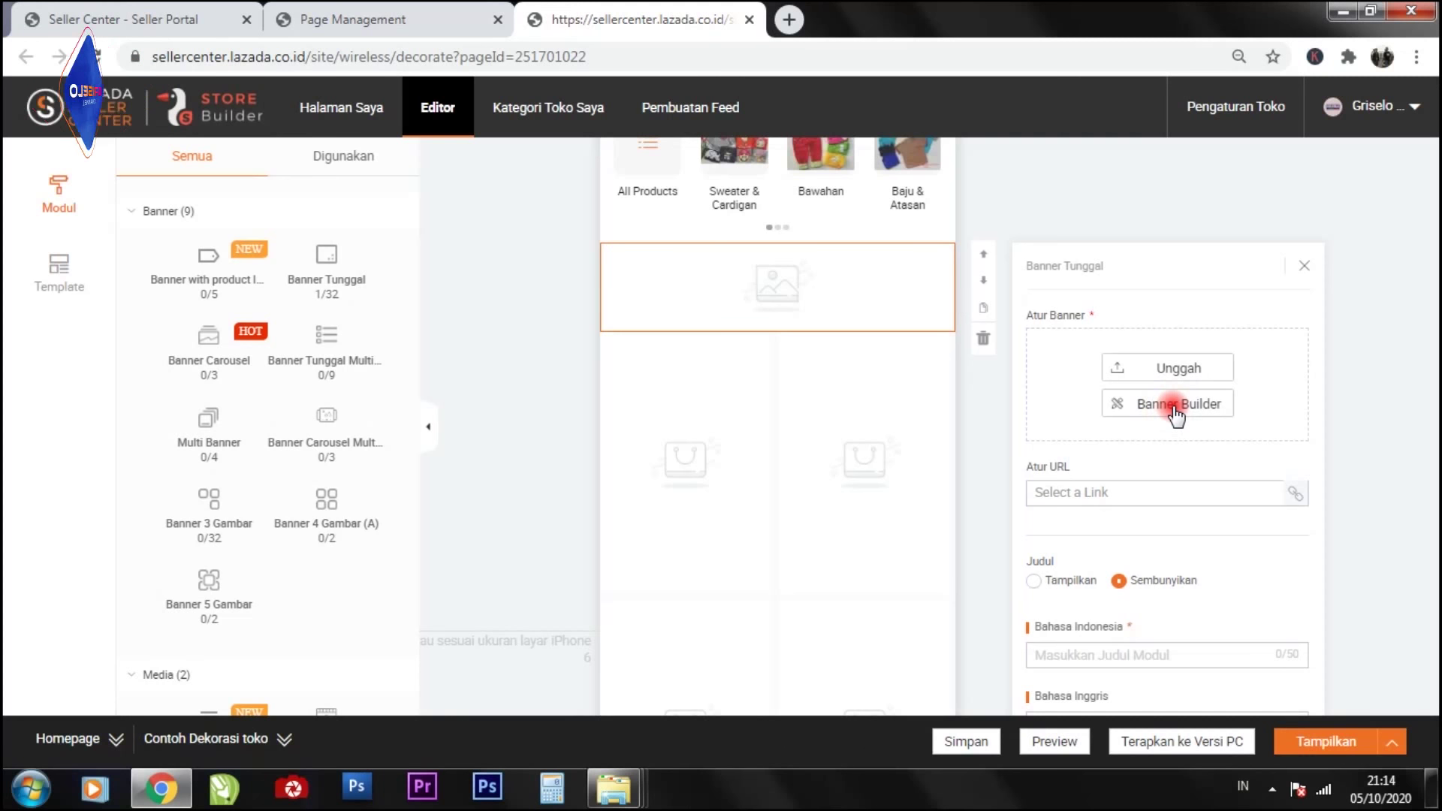
click(1174, 407)
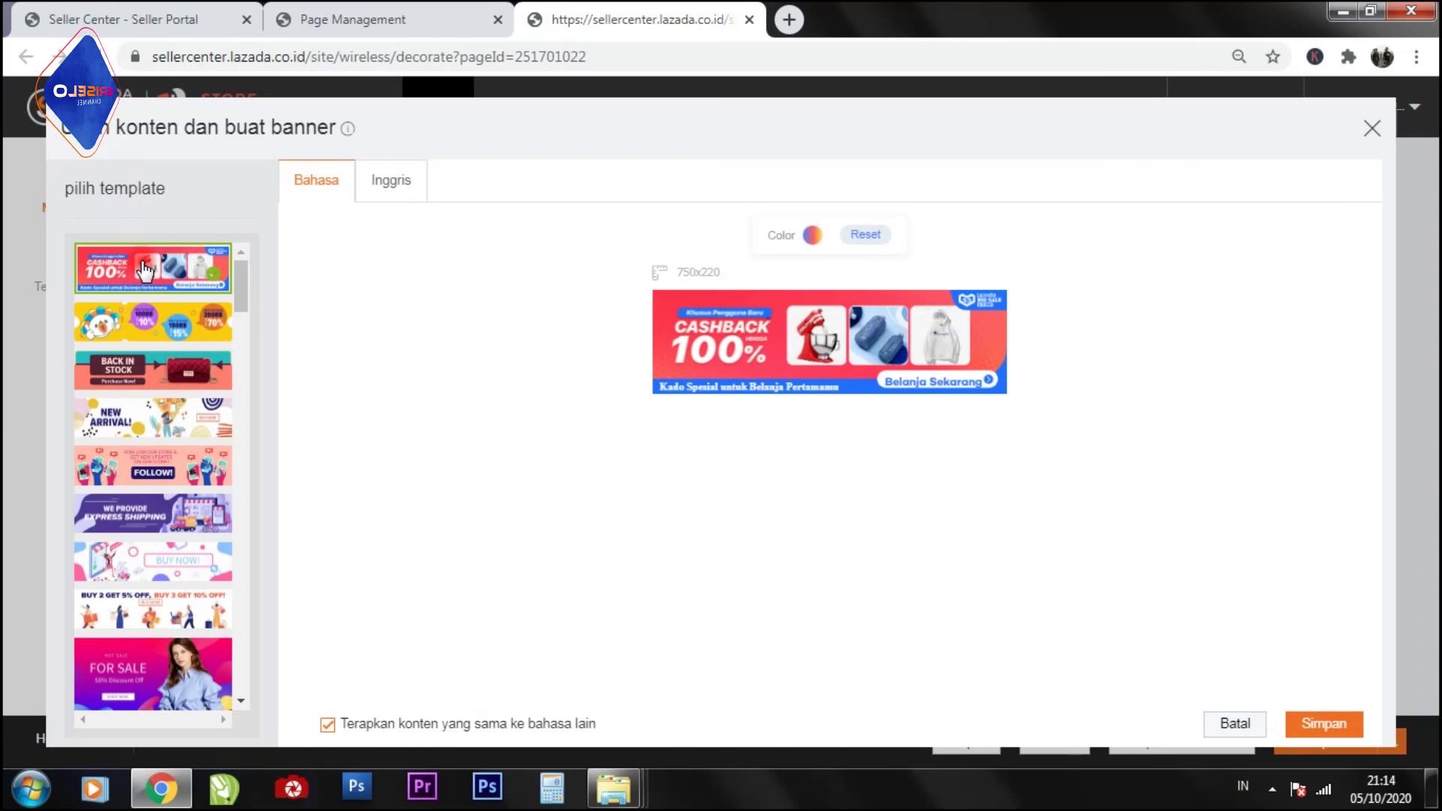
click(239, 276)
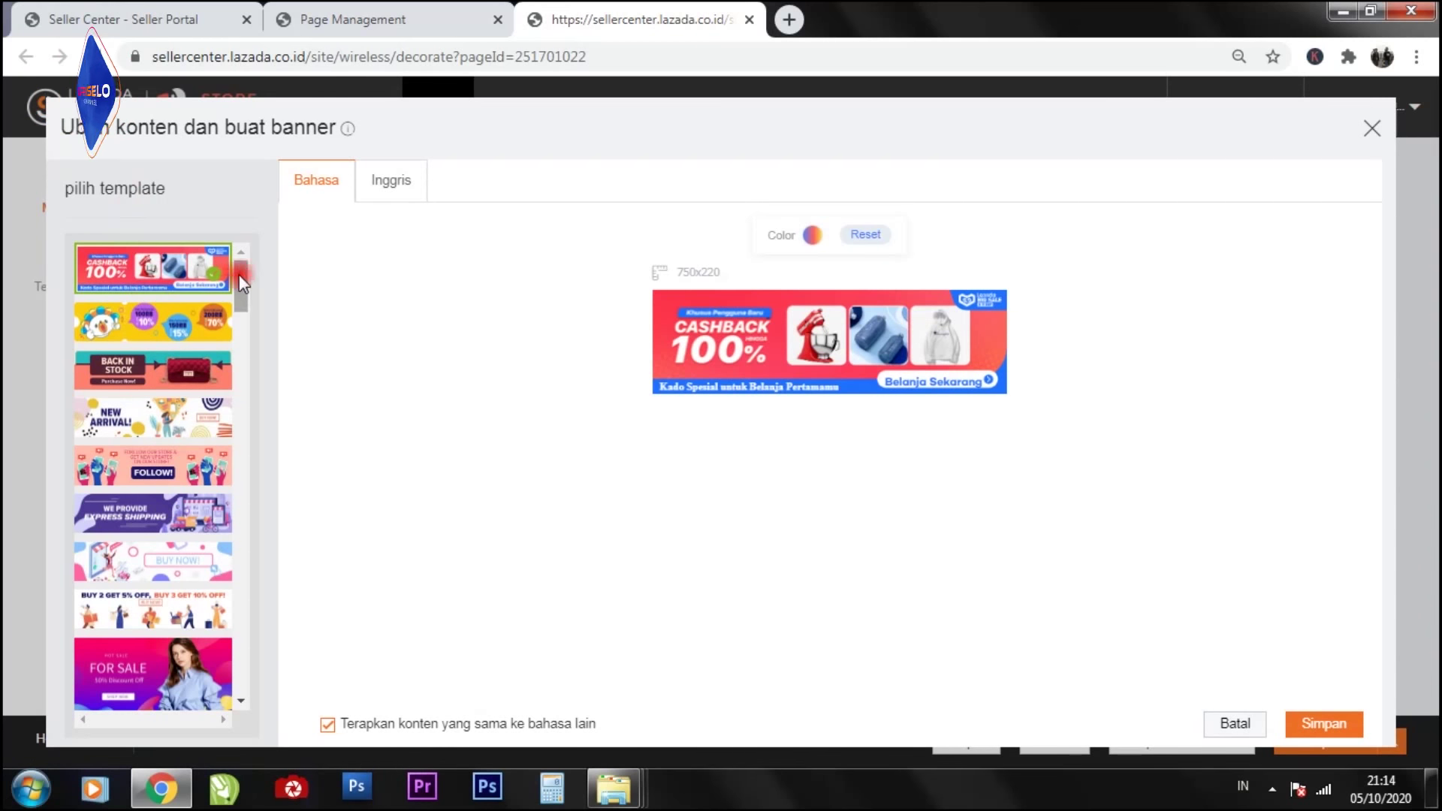
drag(240, 276, 296, 267)
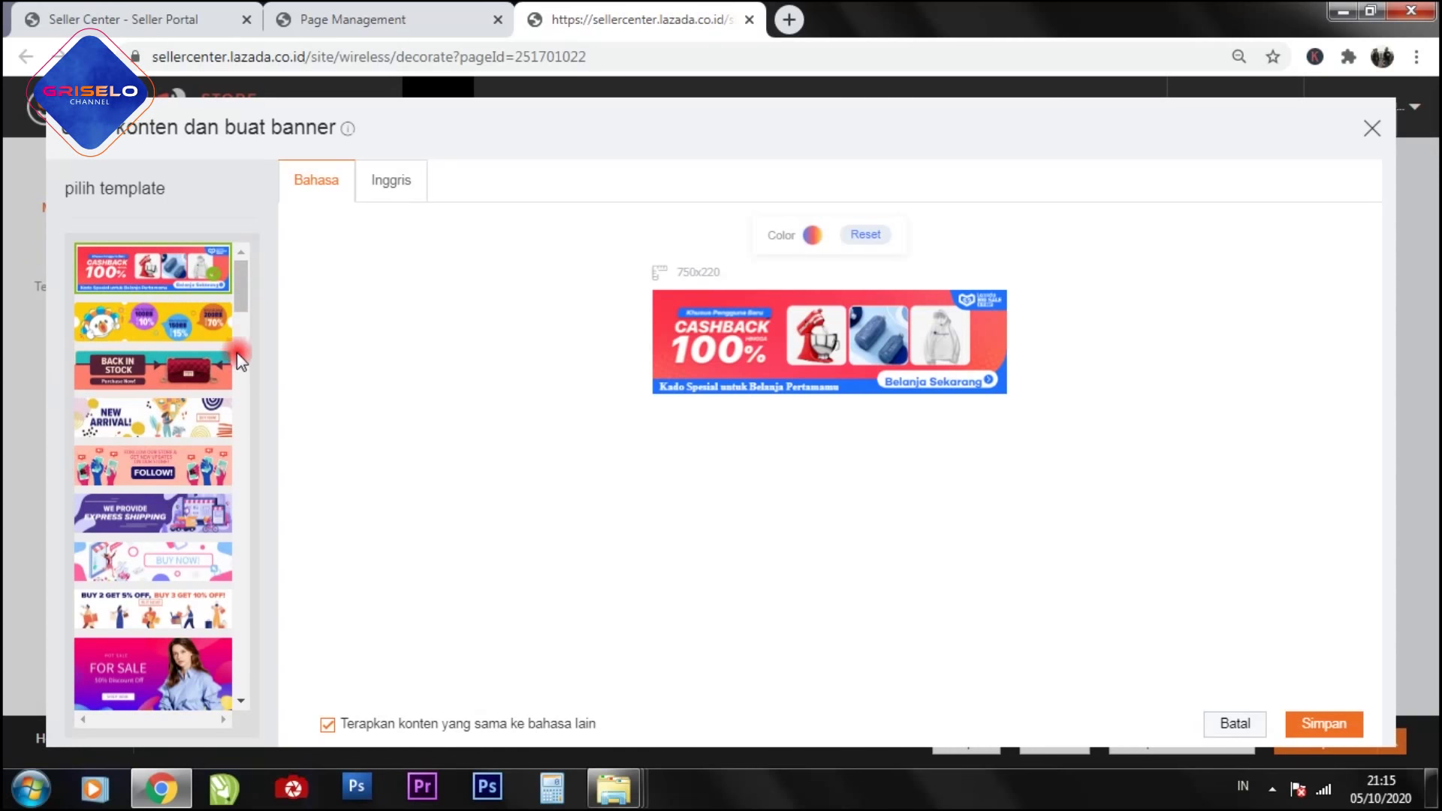
click(142, 518)
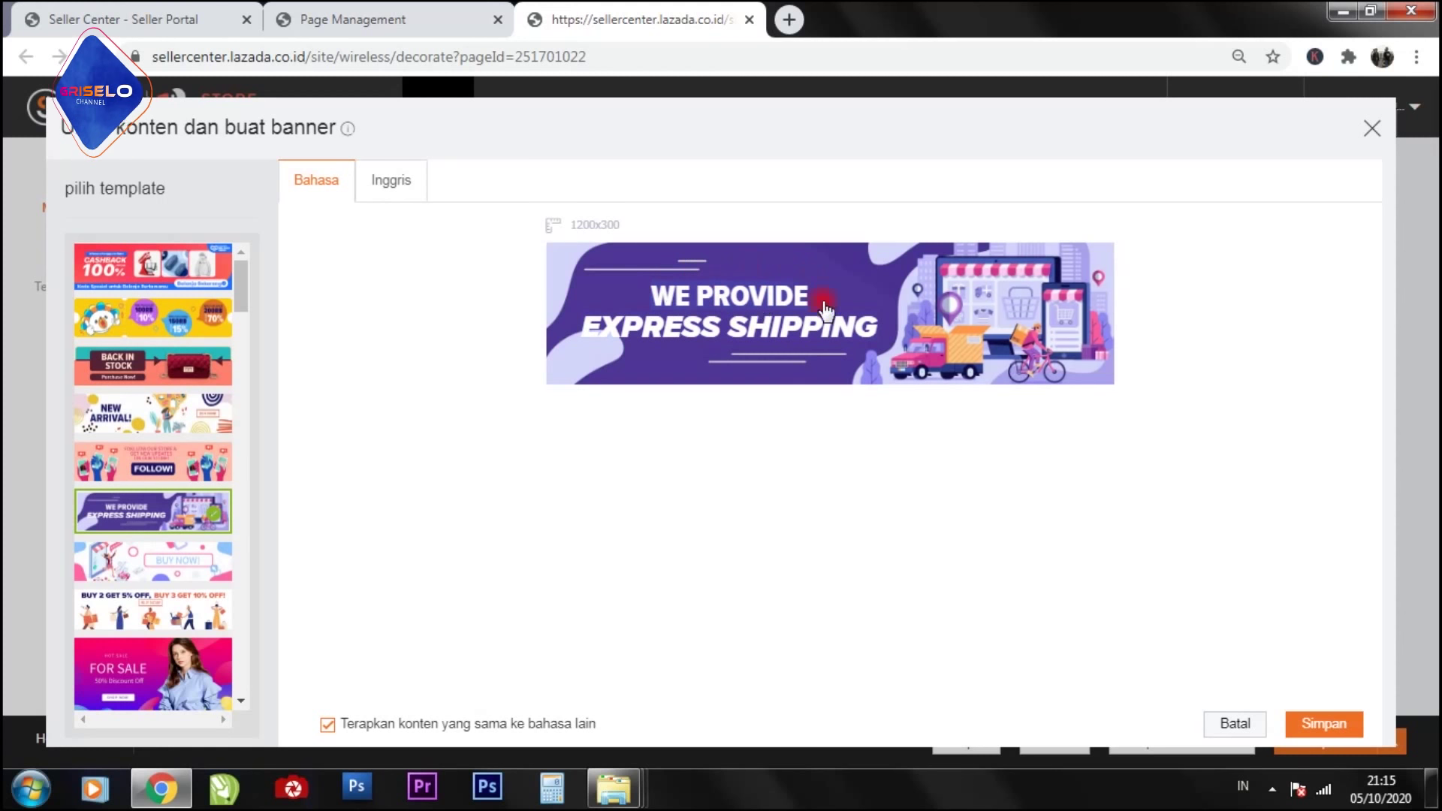
Step: Replace the "WE PROVIDE" text line on the banner with "DISKON"
click(745, 303)
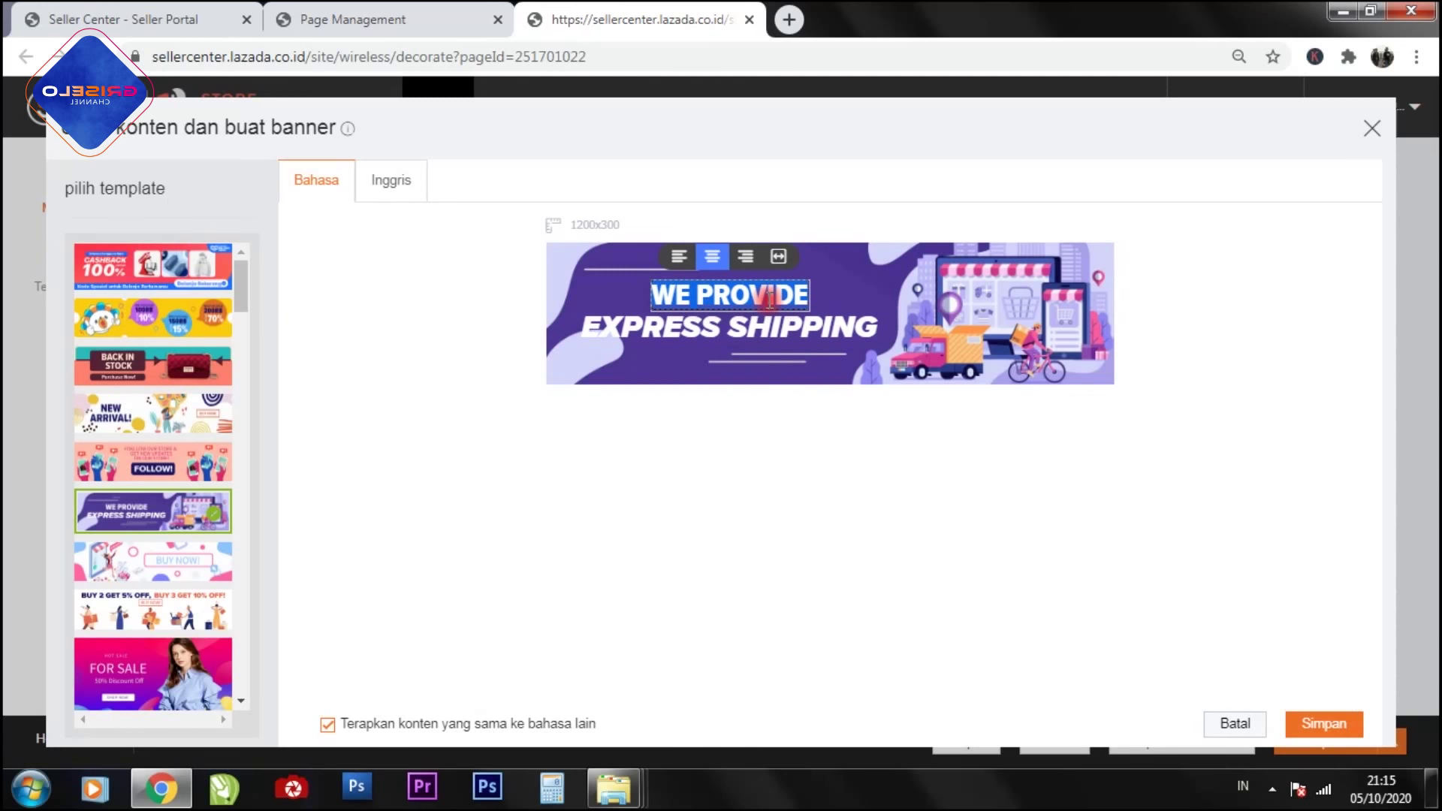
key(BackSpace)
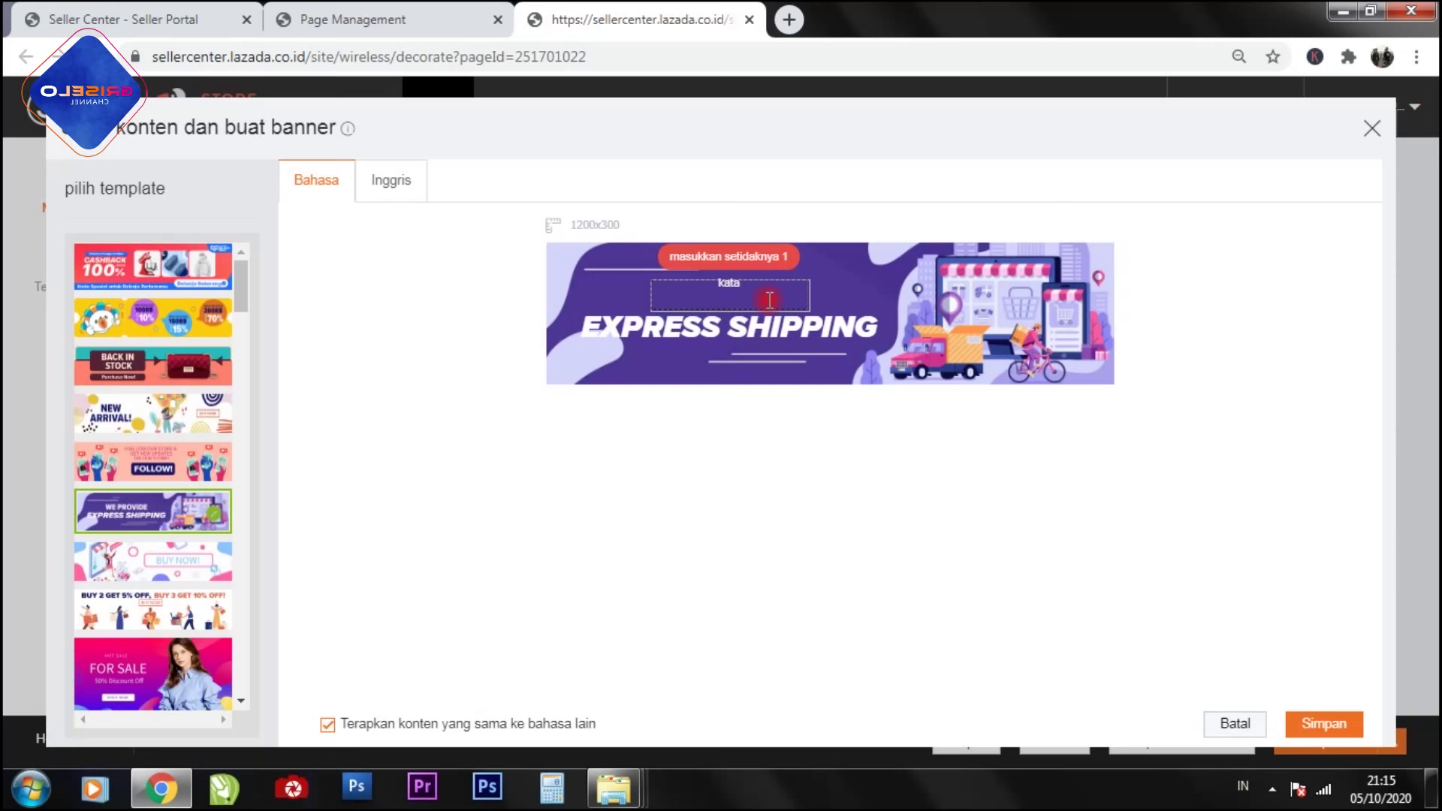
text(DISKON)
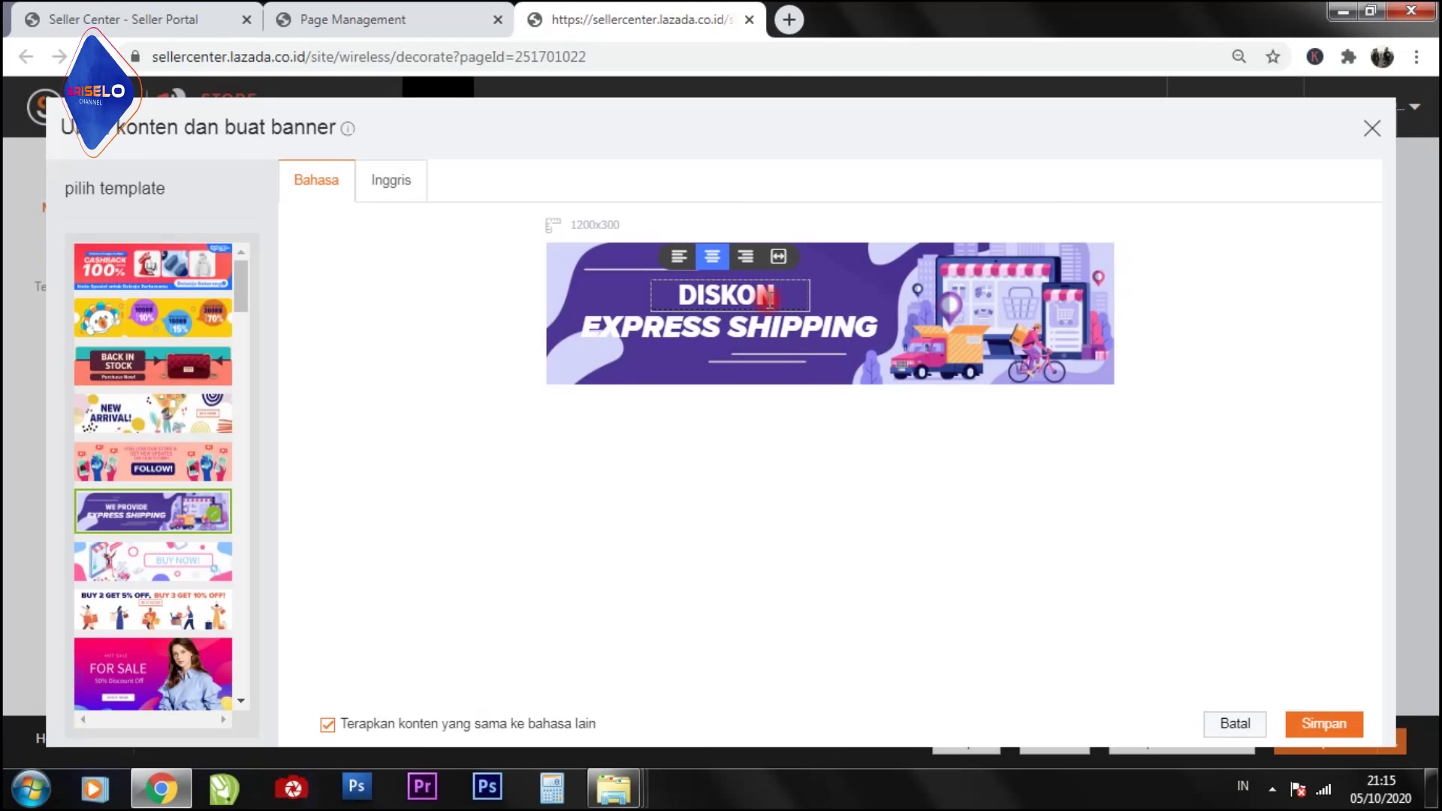
Step: Complete the banner's upper line as "DISKON 50%", replace the "EXPRESS SHIPPING" line with "GRATIS ONGKIR", and save the banner
text( 50)
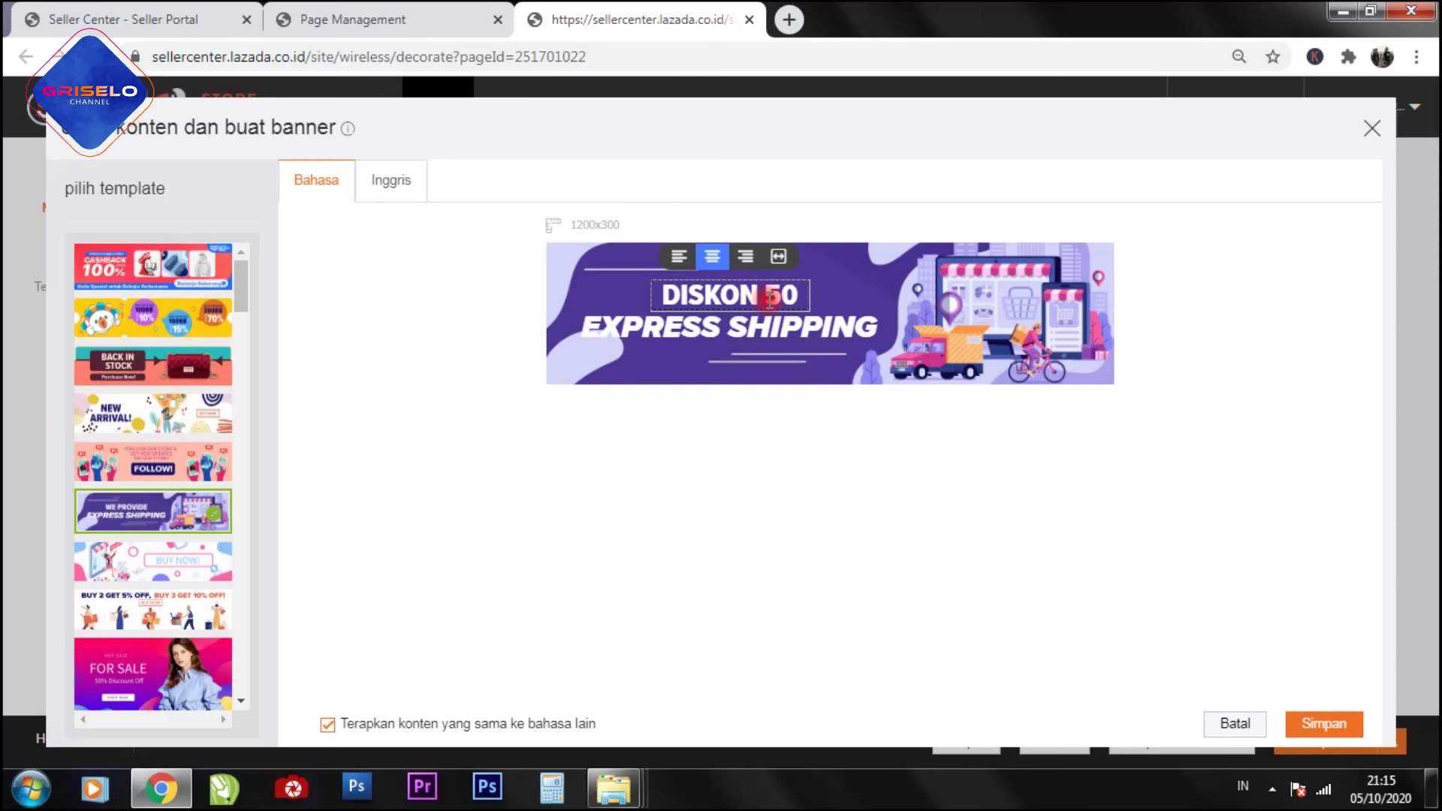
text(%)
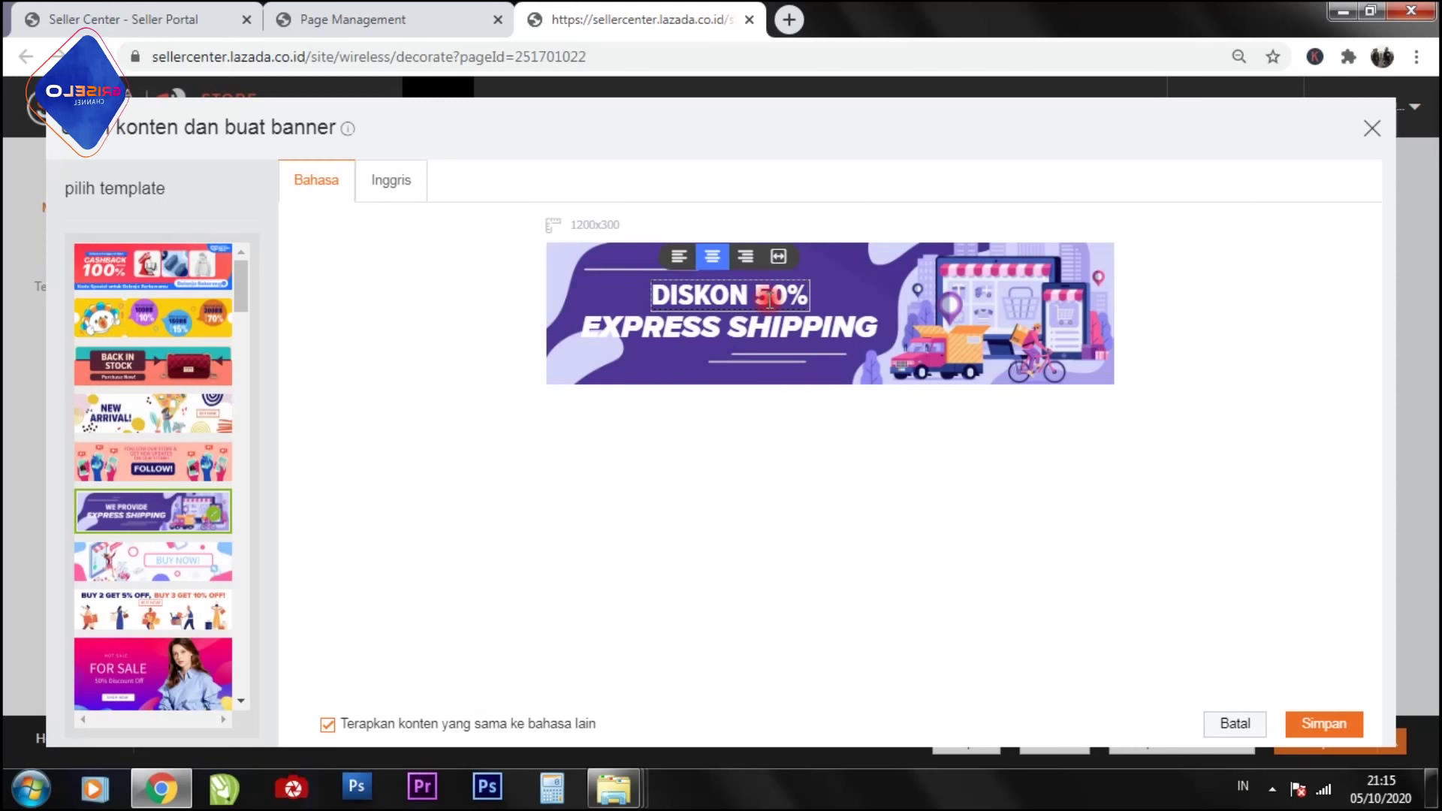
click(710, 335)
double_click(794, 324)
key(BackSpace)
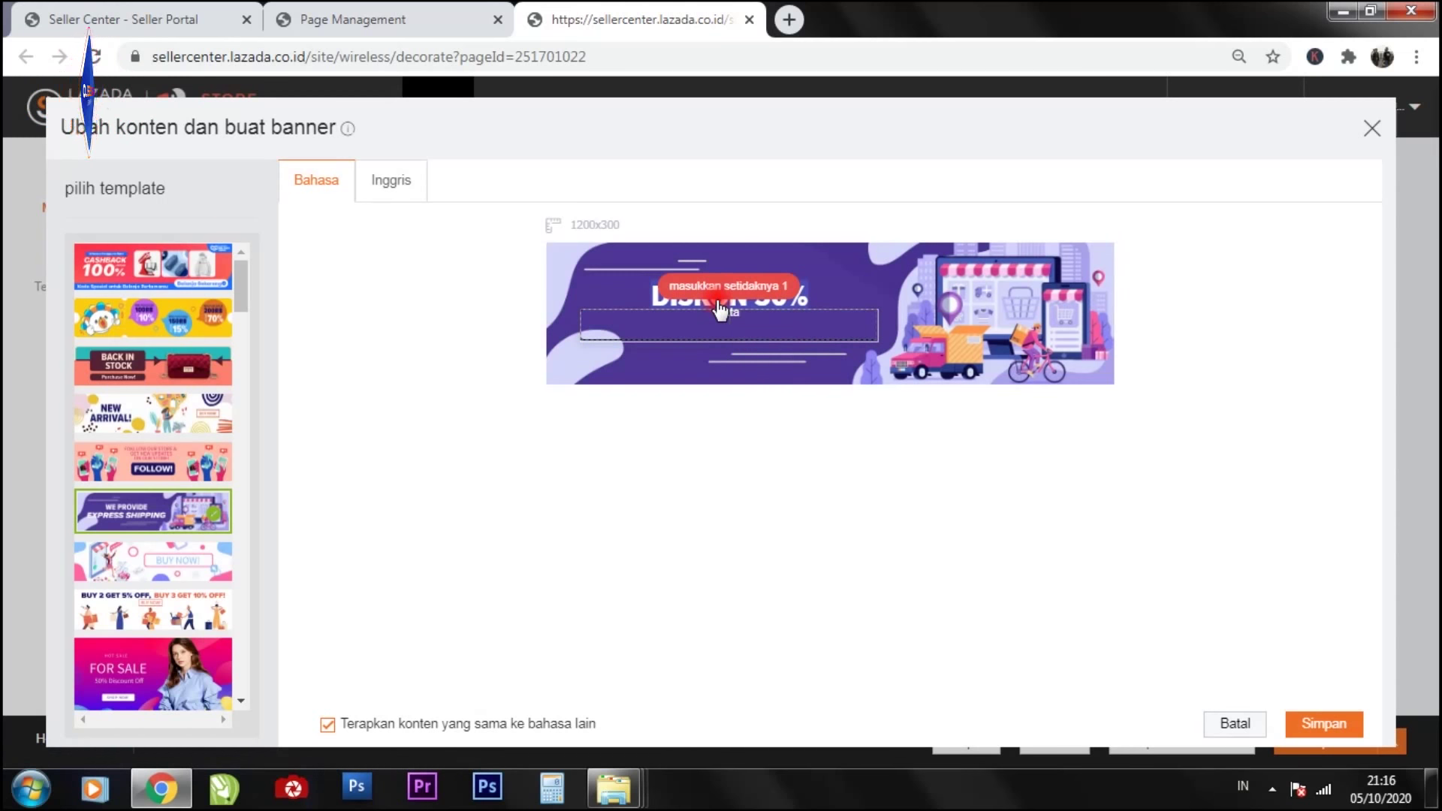
text(GRATIS)
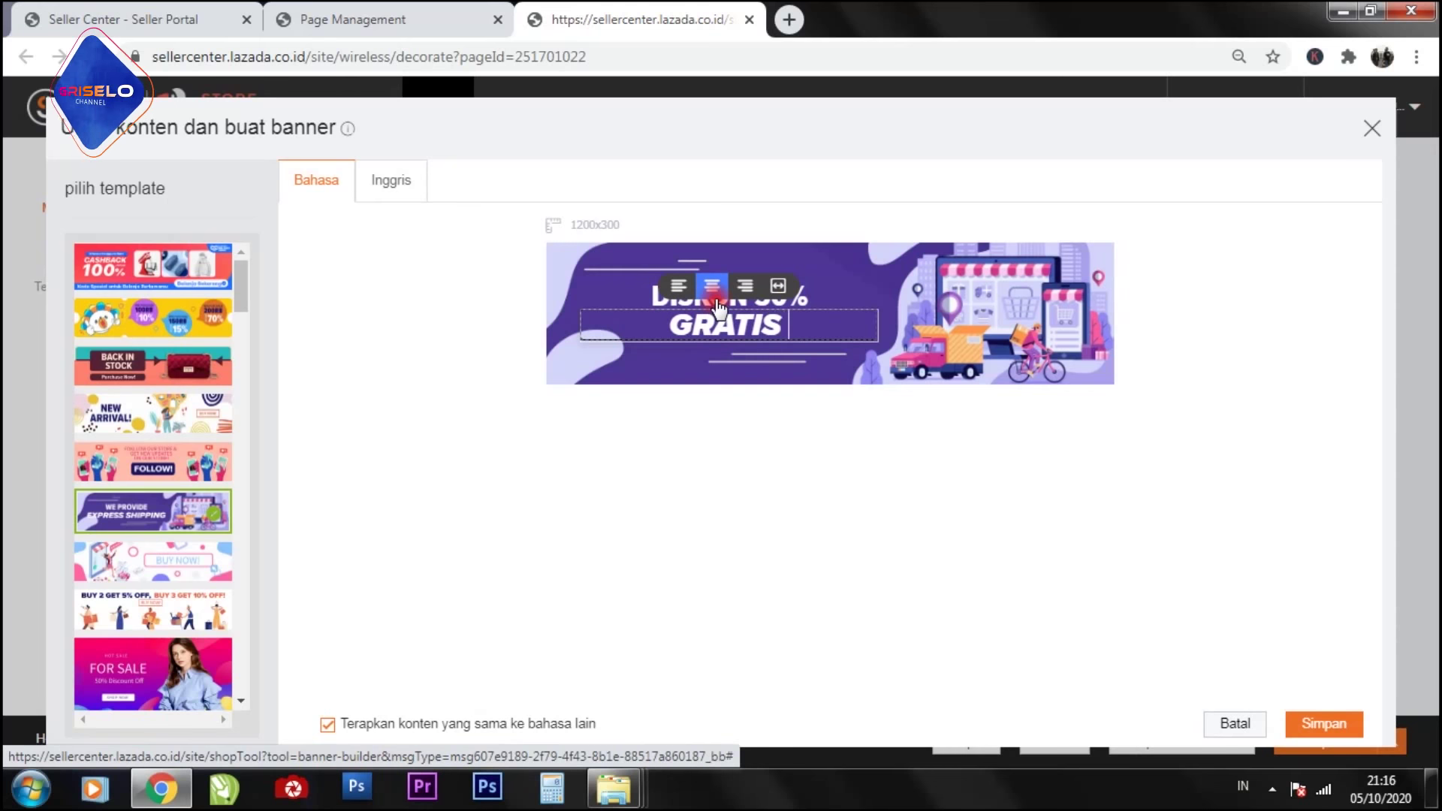
text( ONGKIR)
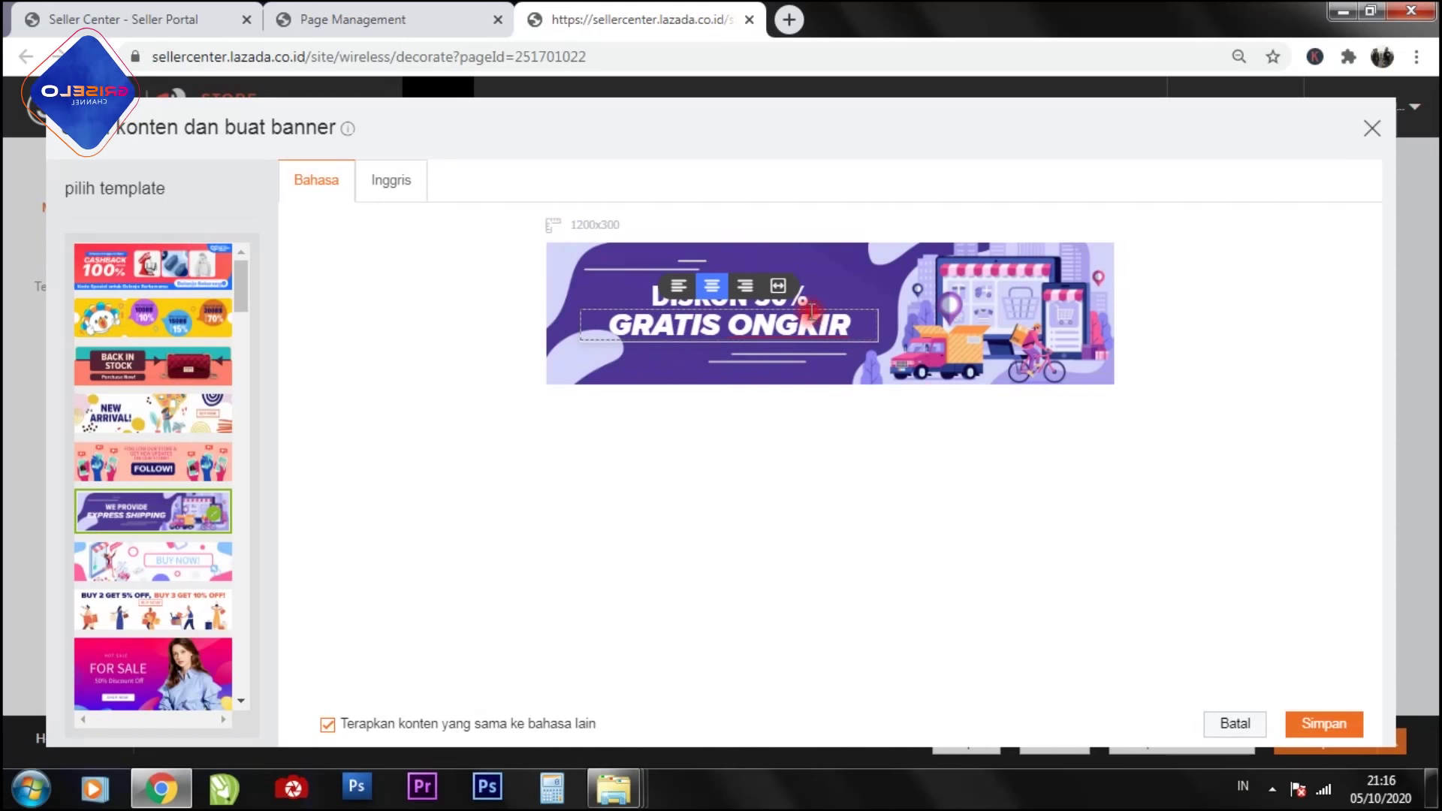
click(1329, 725)
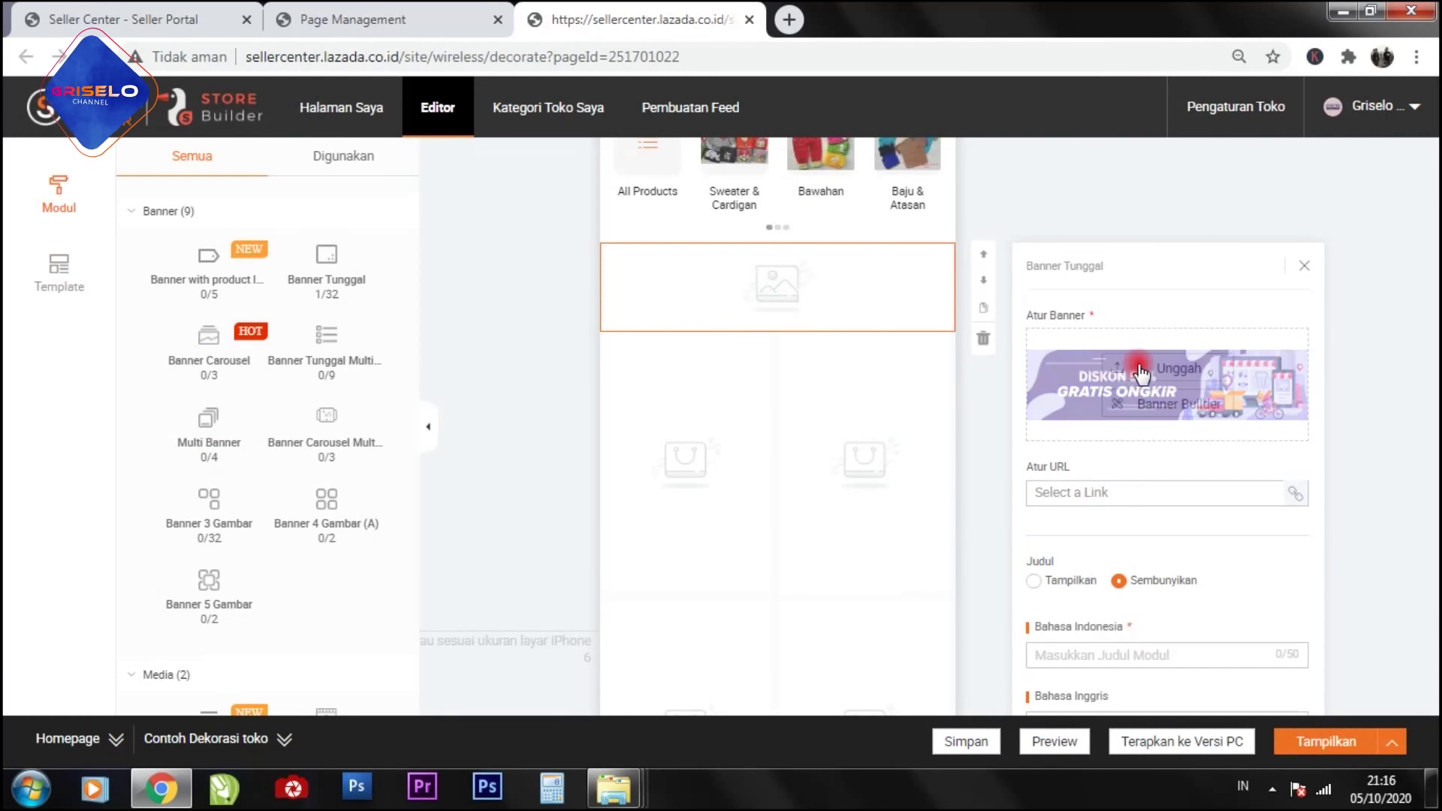
Step: Check the Banner Tunggal module's image, URL and title settings, and save the module
mouse_move(1160, 353)
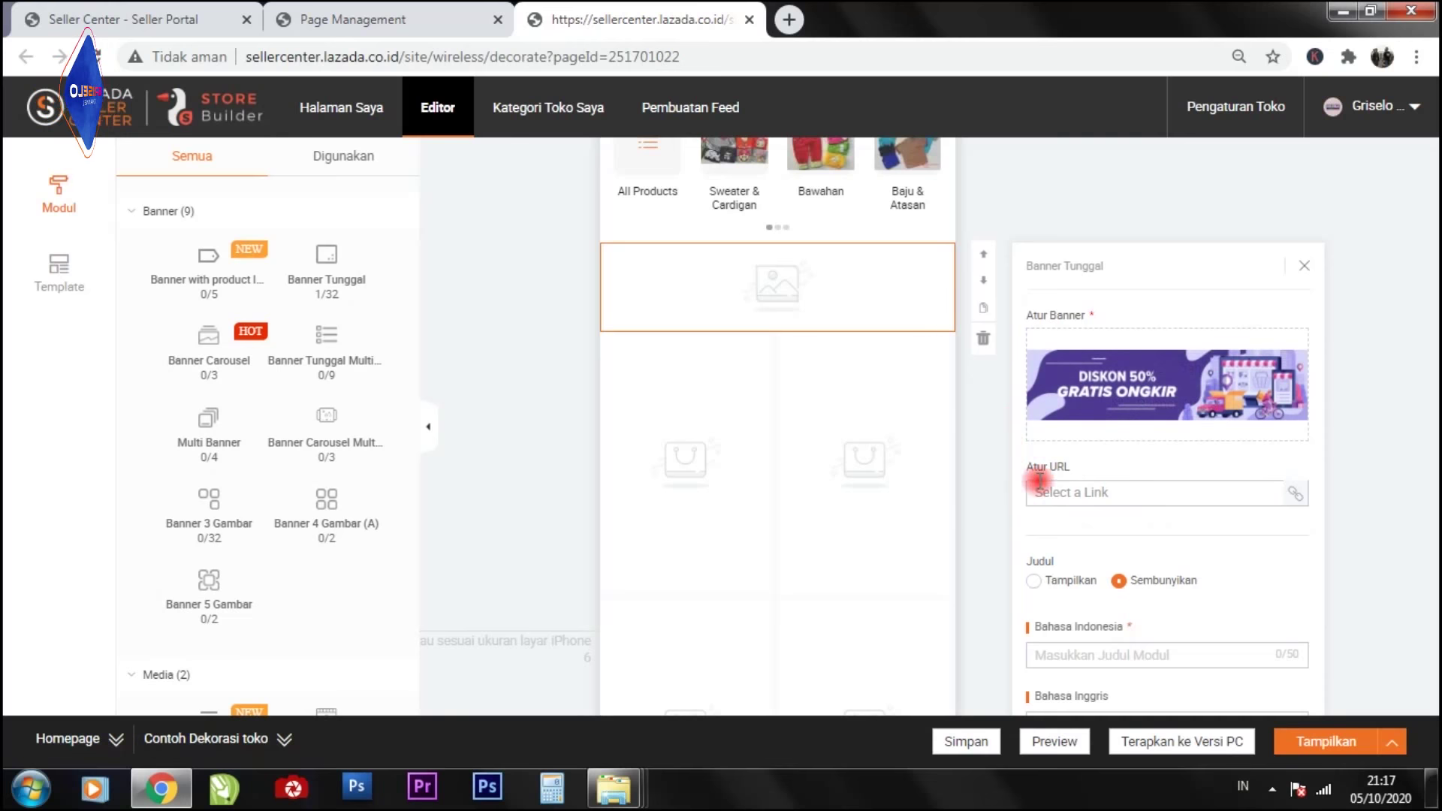
scroll(1320, 454, down, 1)
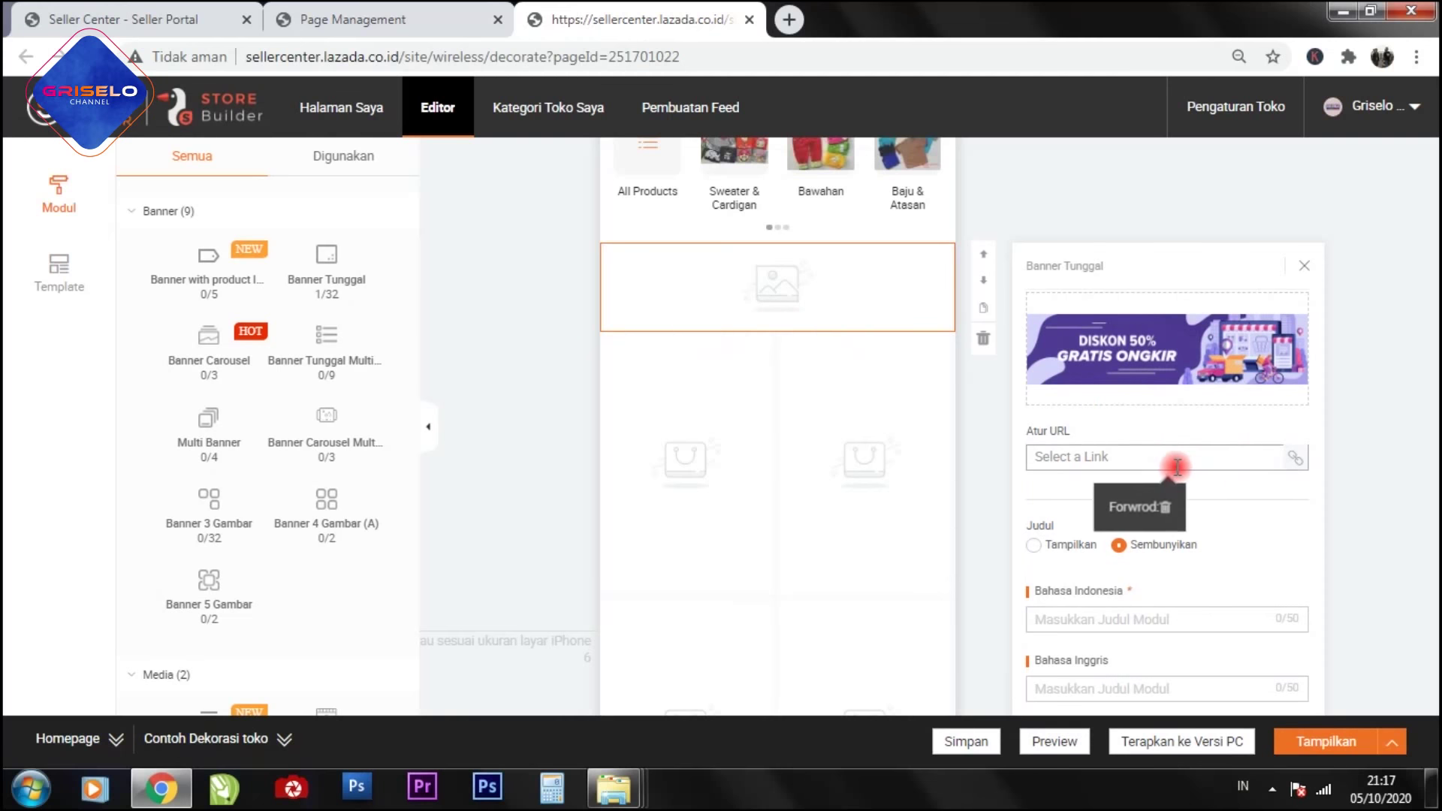
scroll(1194, 488, down, 1)
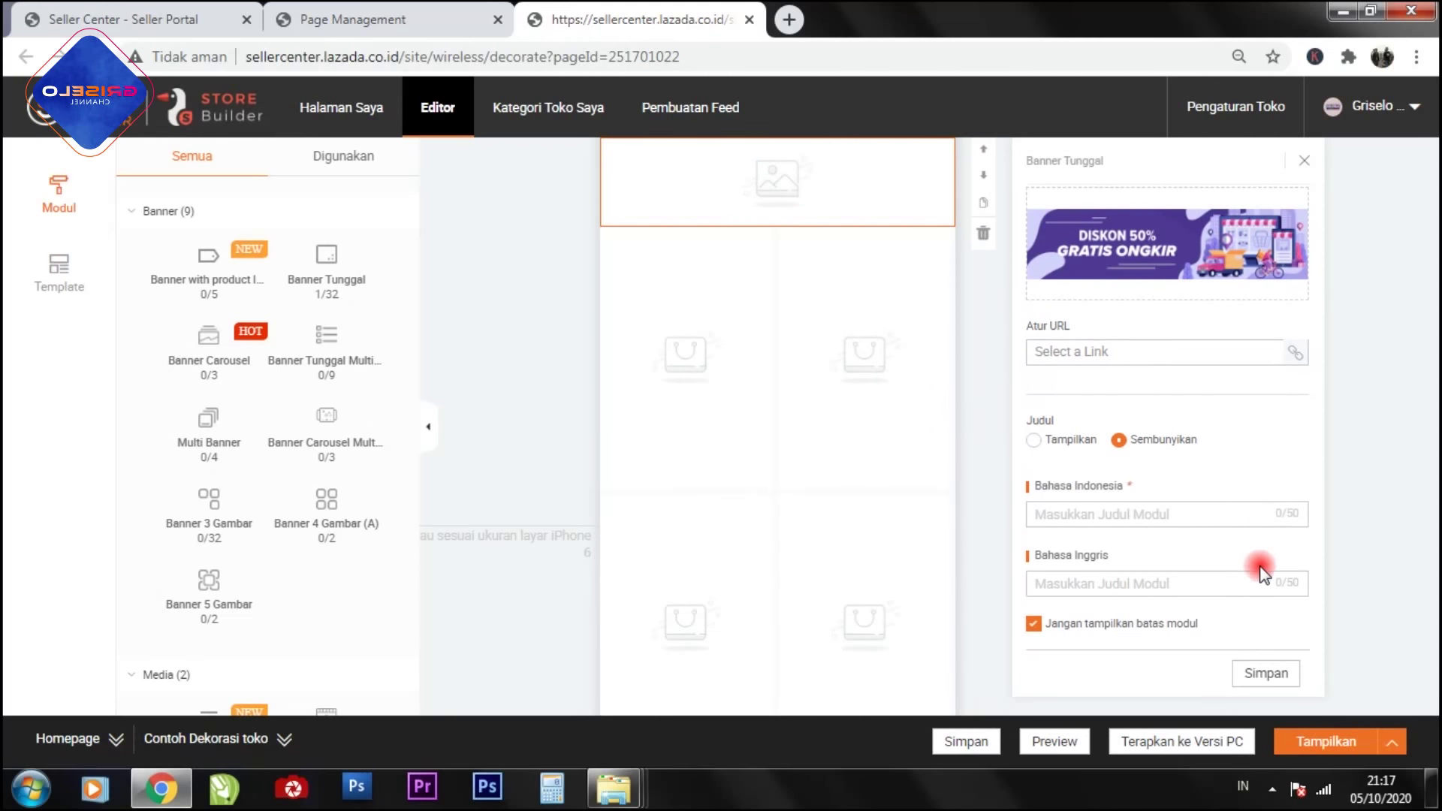
click(1267, 675)
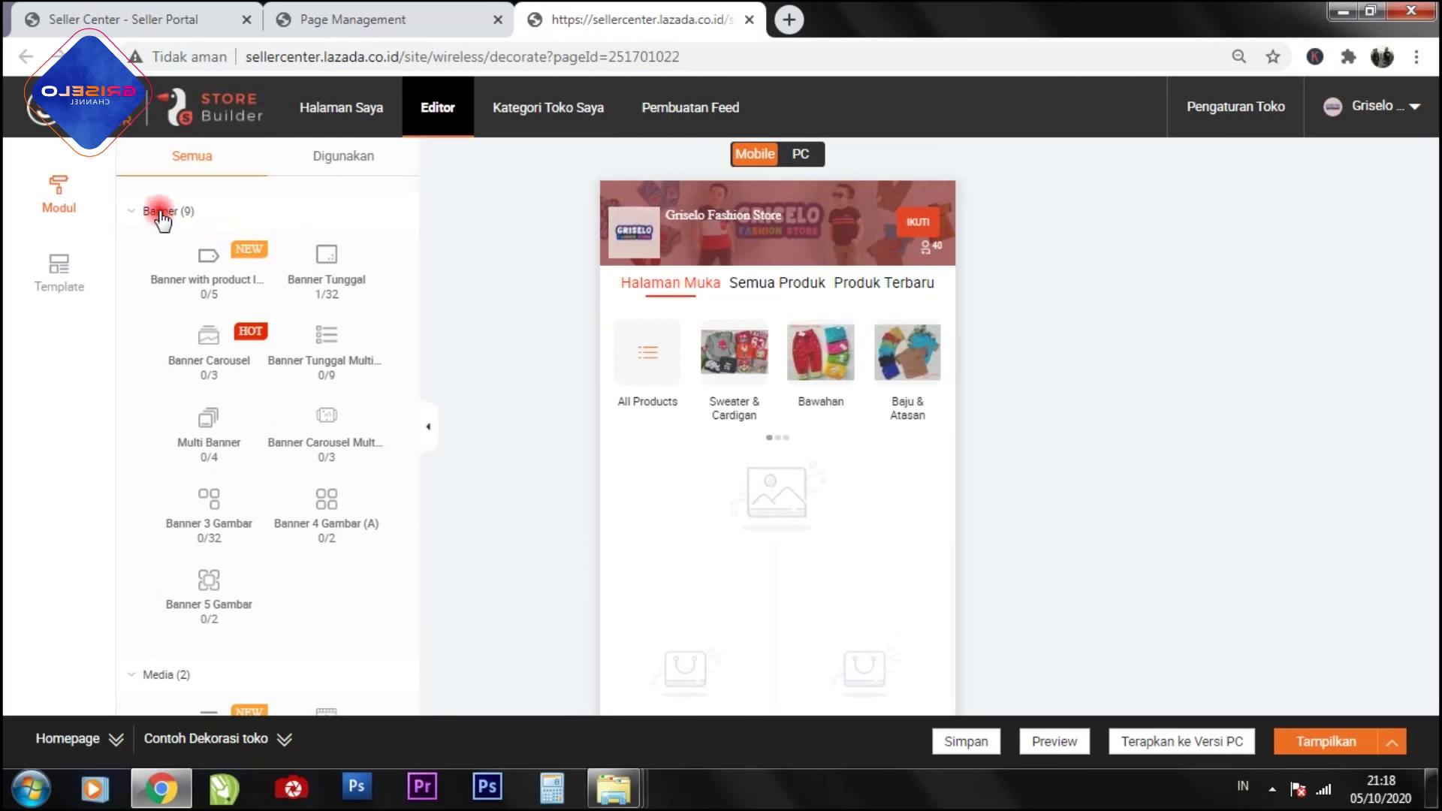
Step: Add the Produk Terlaris module to the mobile homepage directly below the single banner
scroll(263, 337, down, 4)
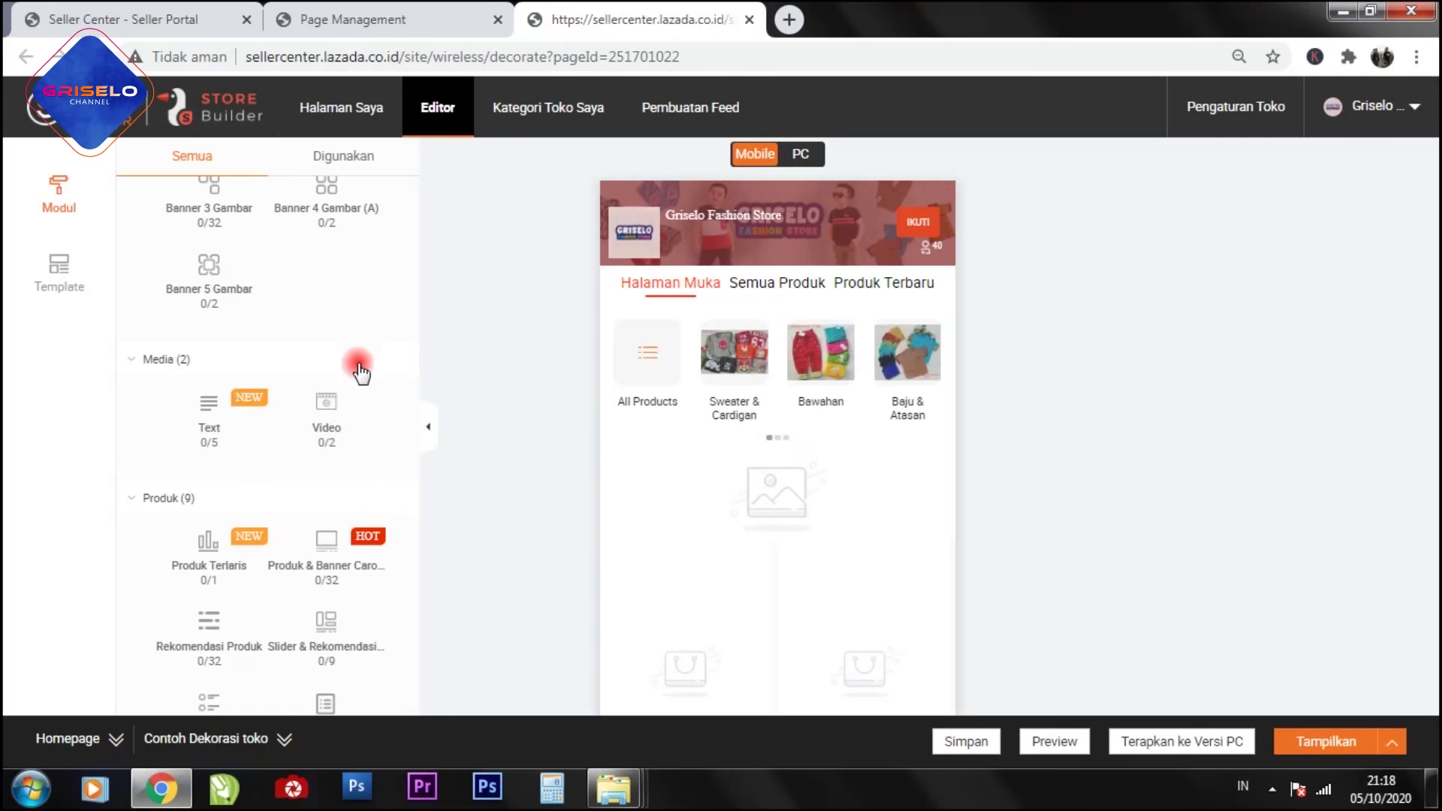
scroll(355, 384, down, 2)
scroll(329, 493, down, 4)
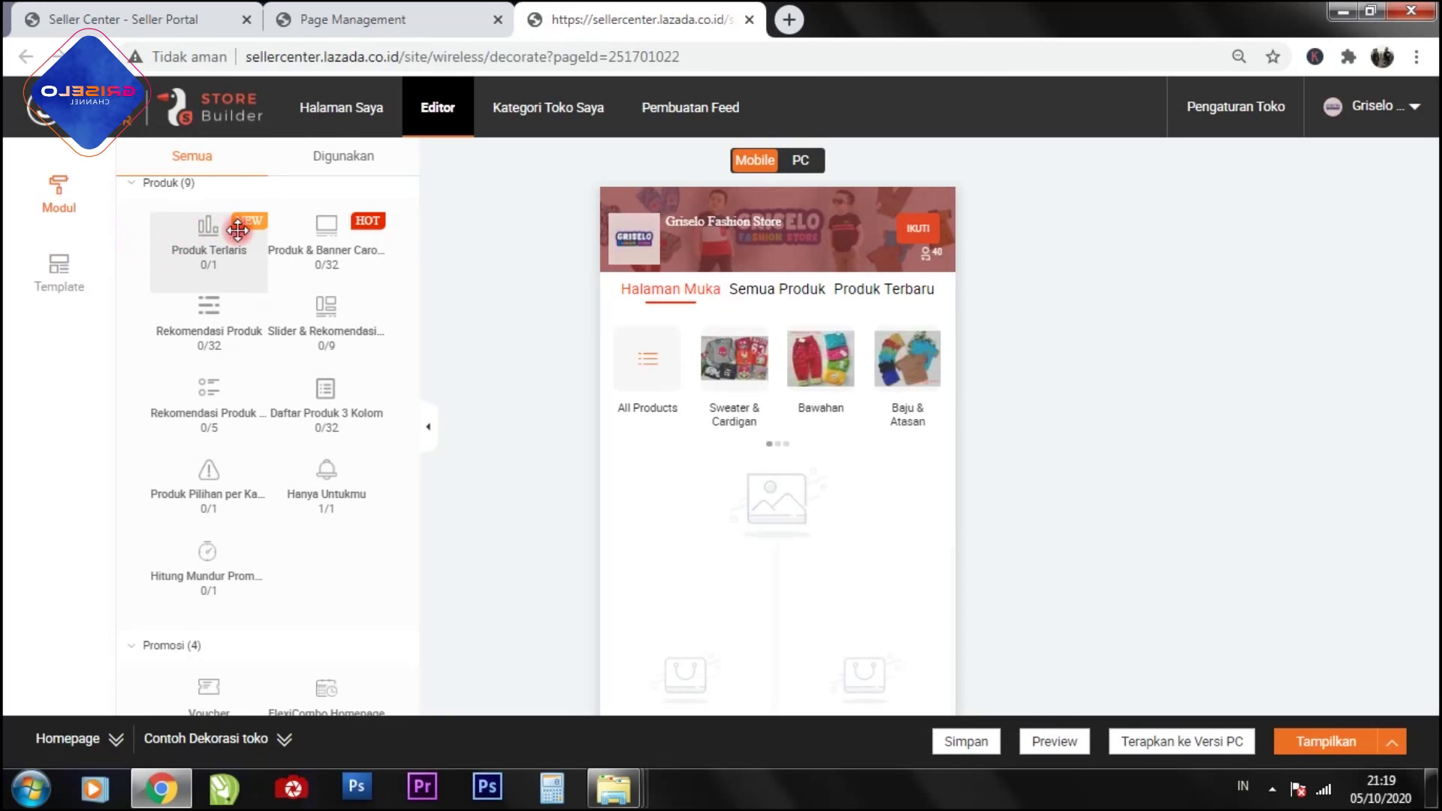
drag(223, 230, 790, 583)
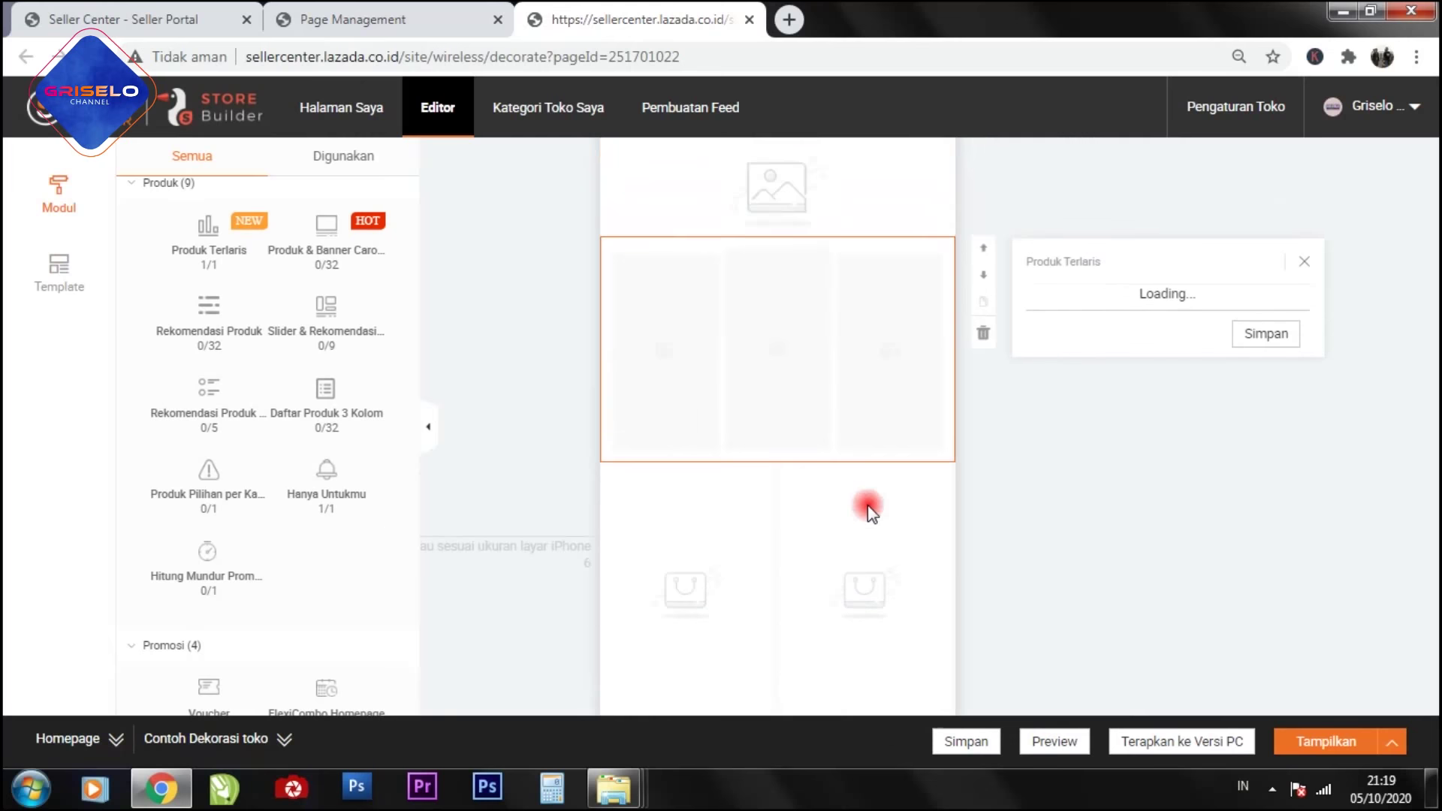
scroll(826, 466, up, 4)
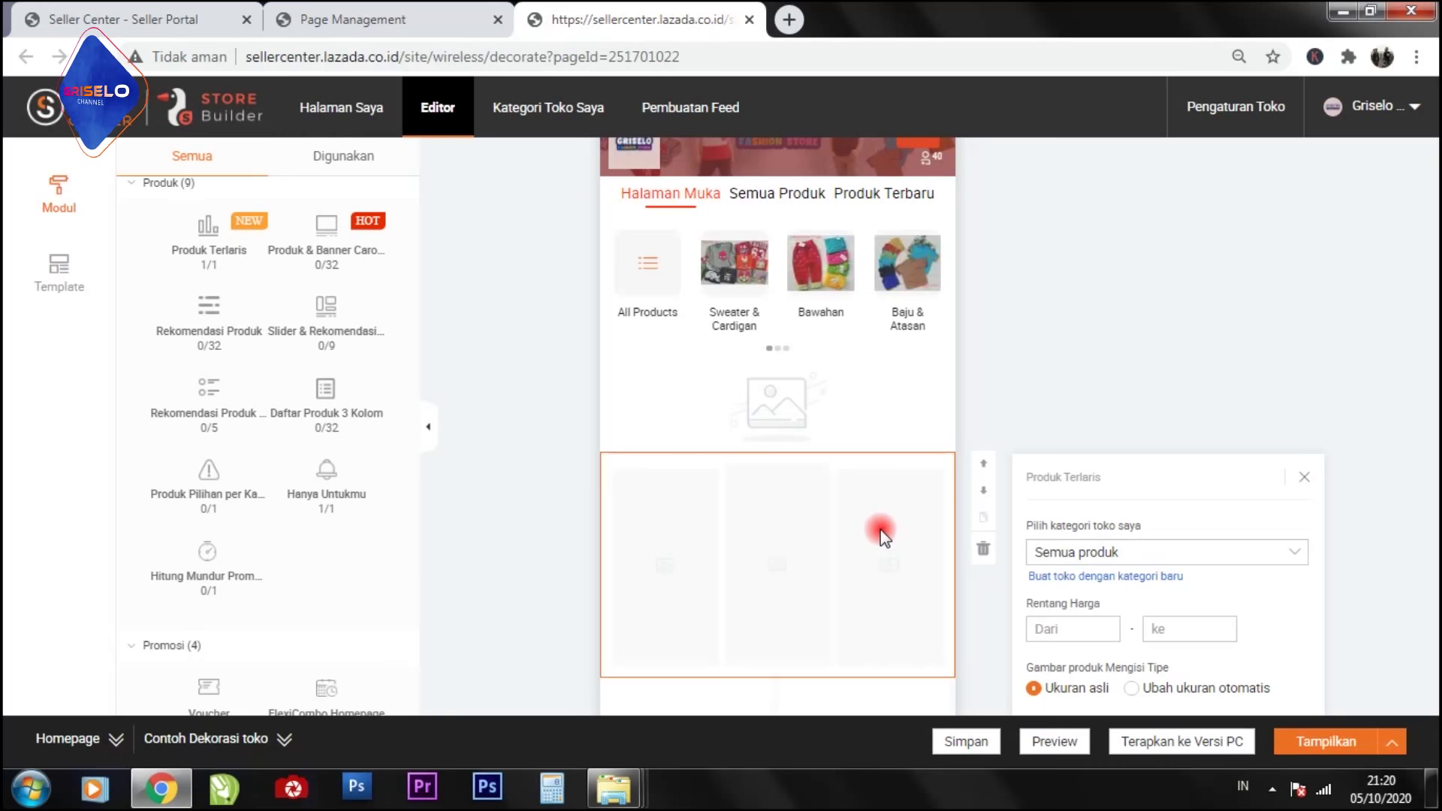
Step: Choose Semua produk as the store category for the Produk Terlaris module
scroll(896, 510, down, 2)
scroll(896, 510, down, 2)
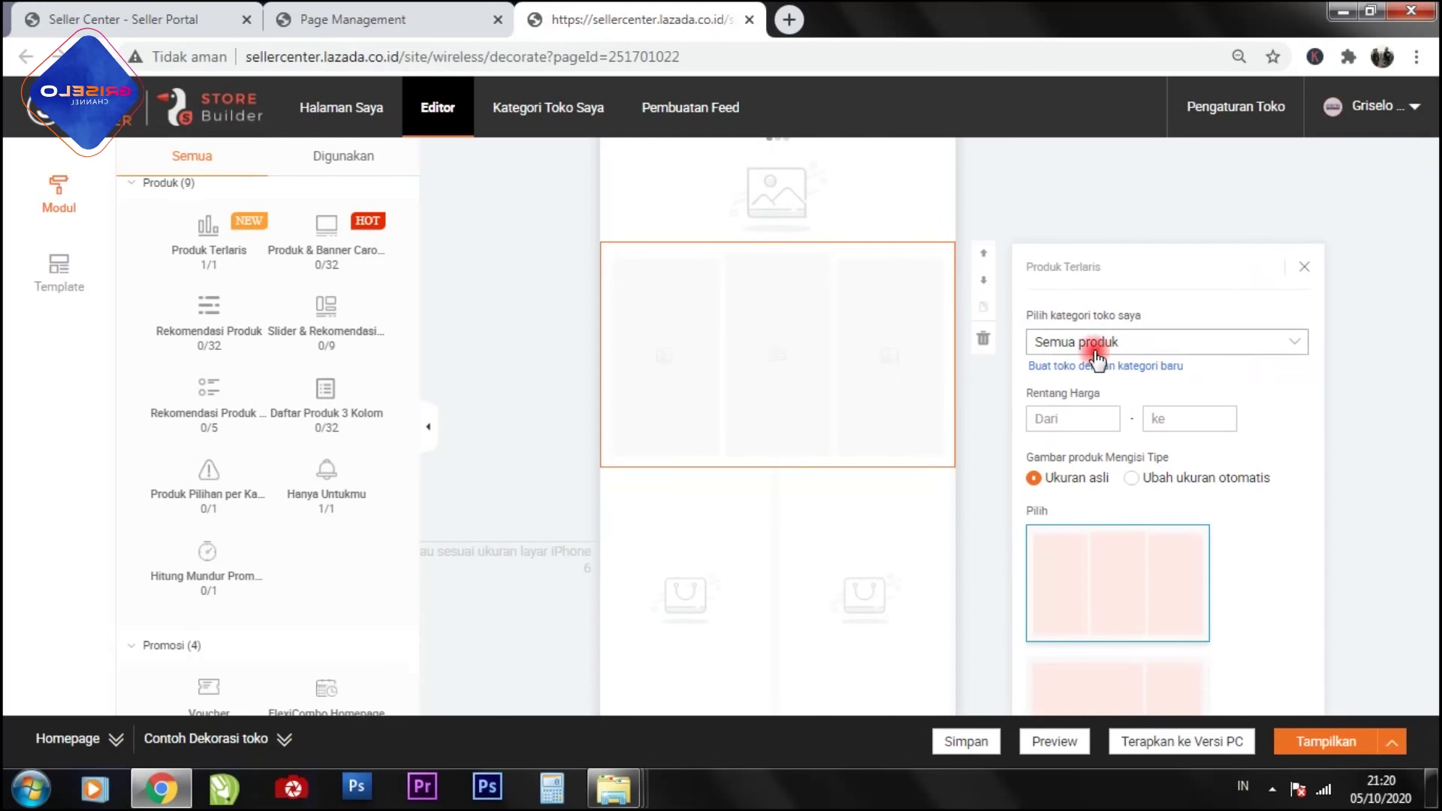
click(1239, 347)
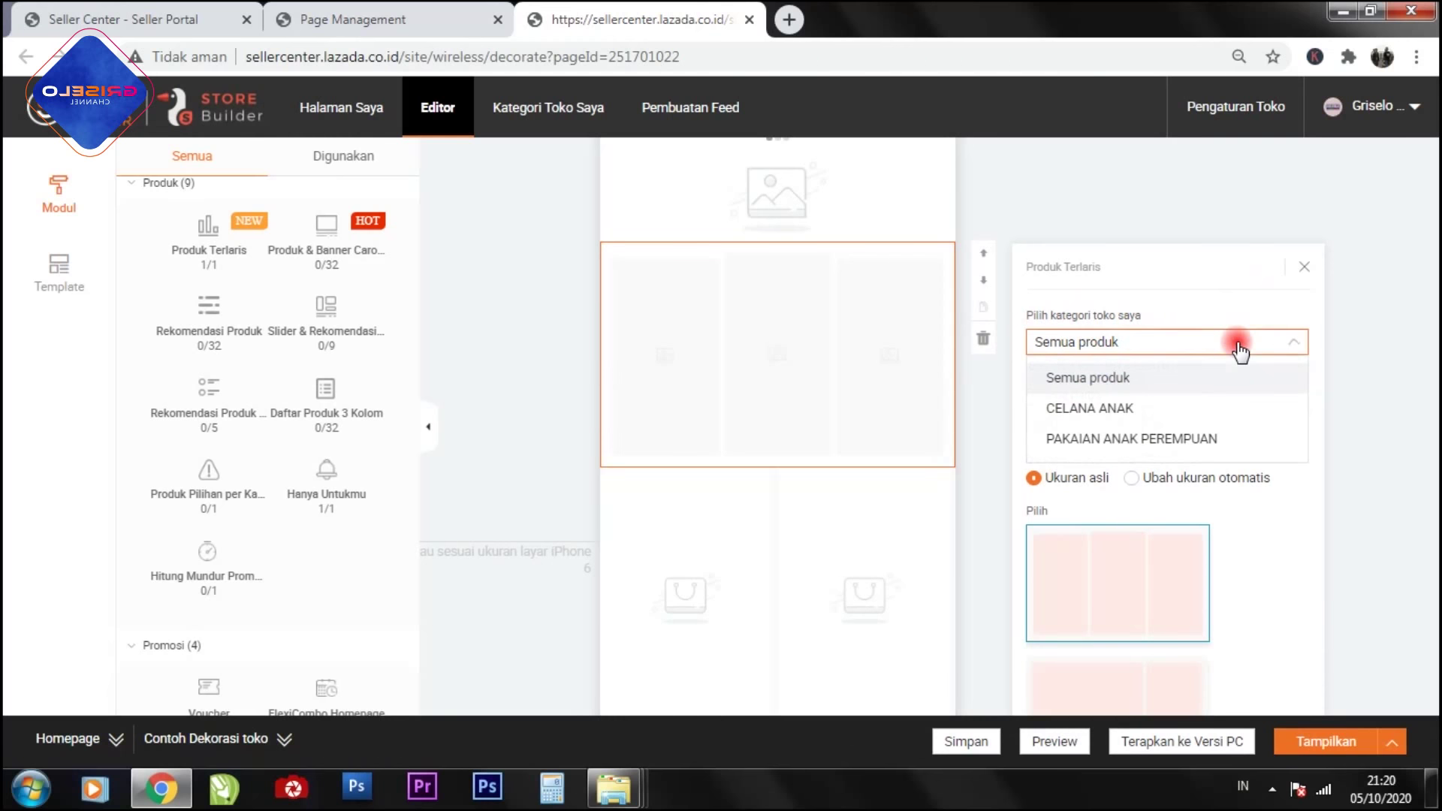
click(1092, 383)
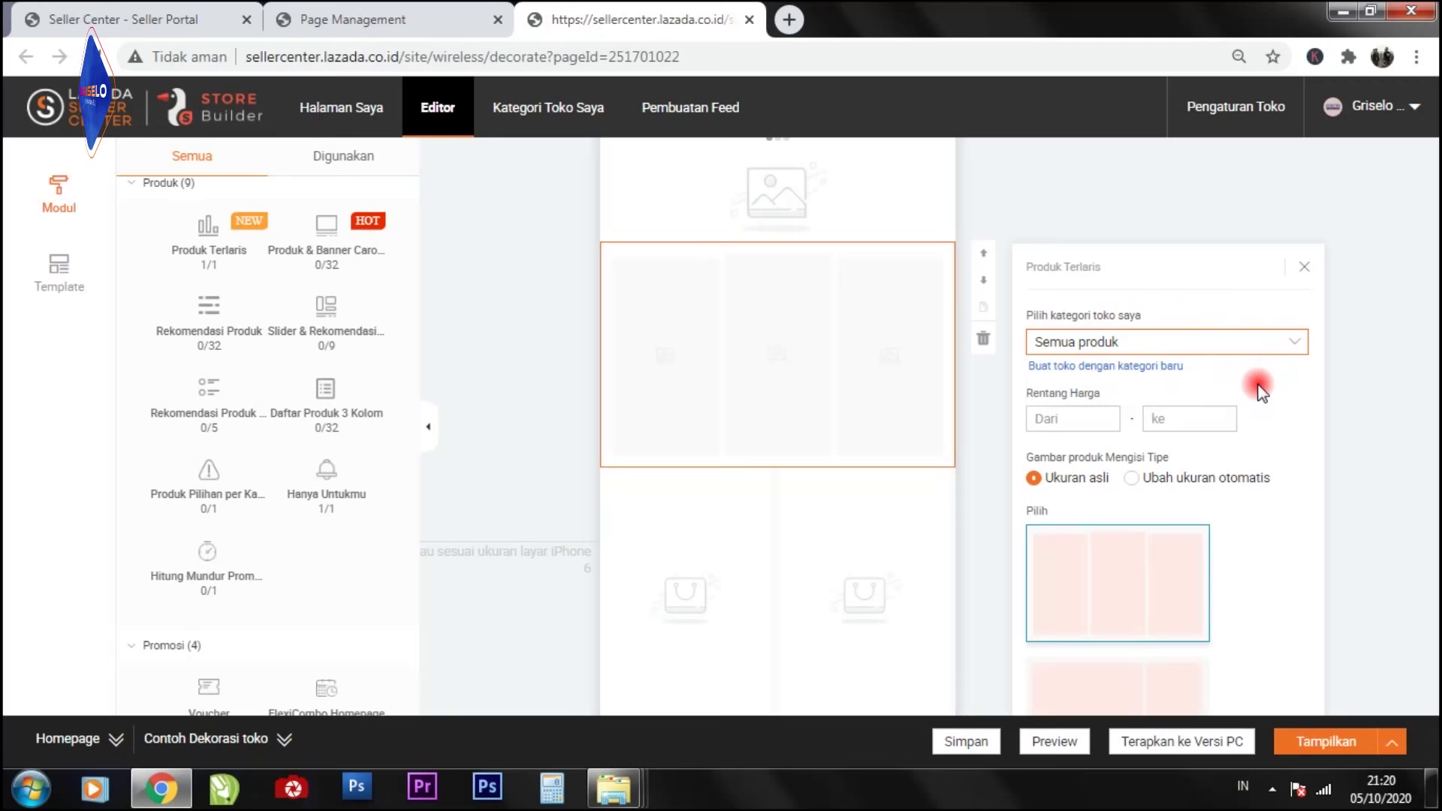
Step: Review the Produk Terlaris module's image fill, layout and title options, and save the module
scroll(1261, 376, down, 1)
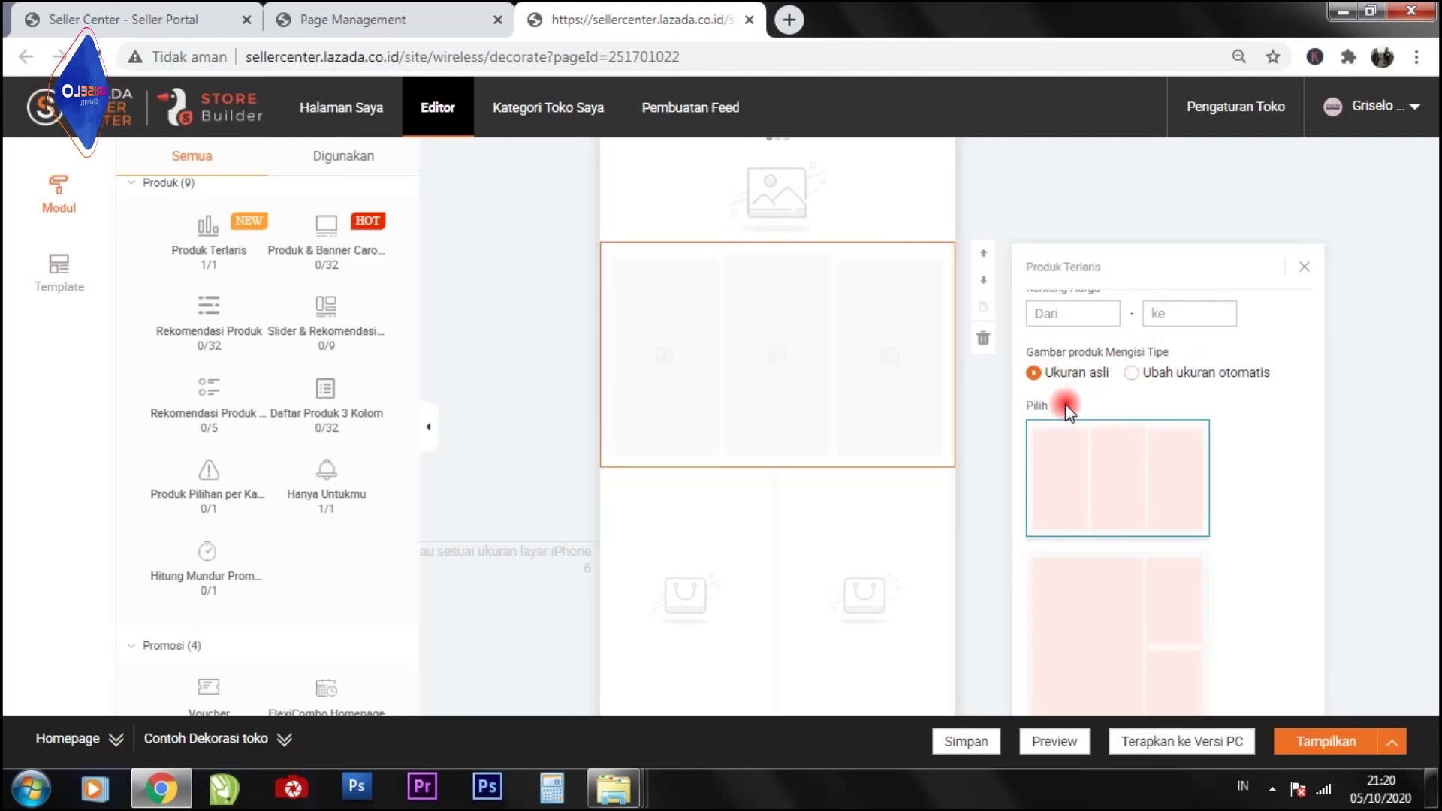
scroll(1068, 448, down, 2)
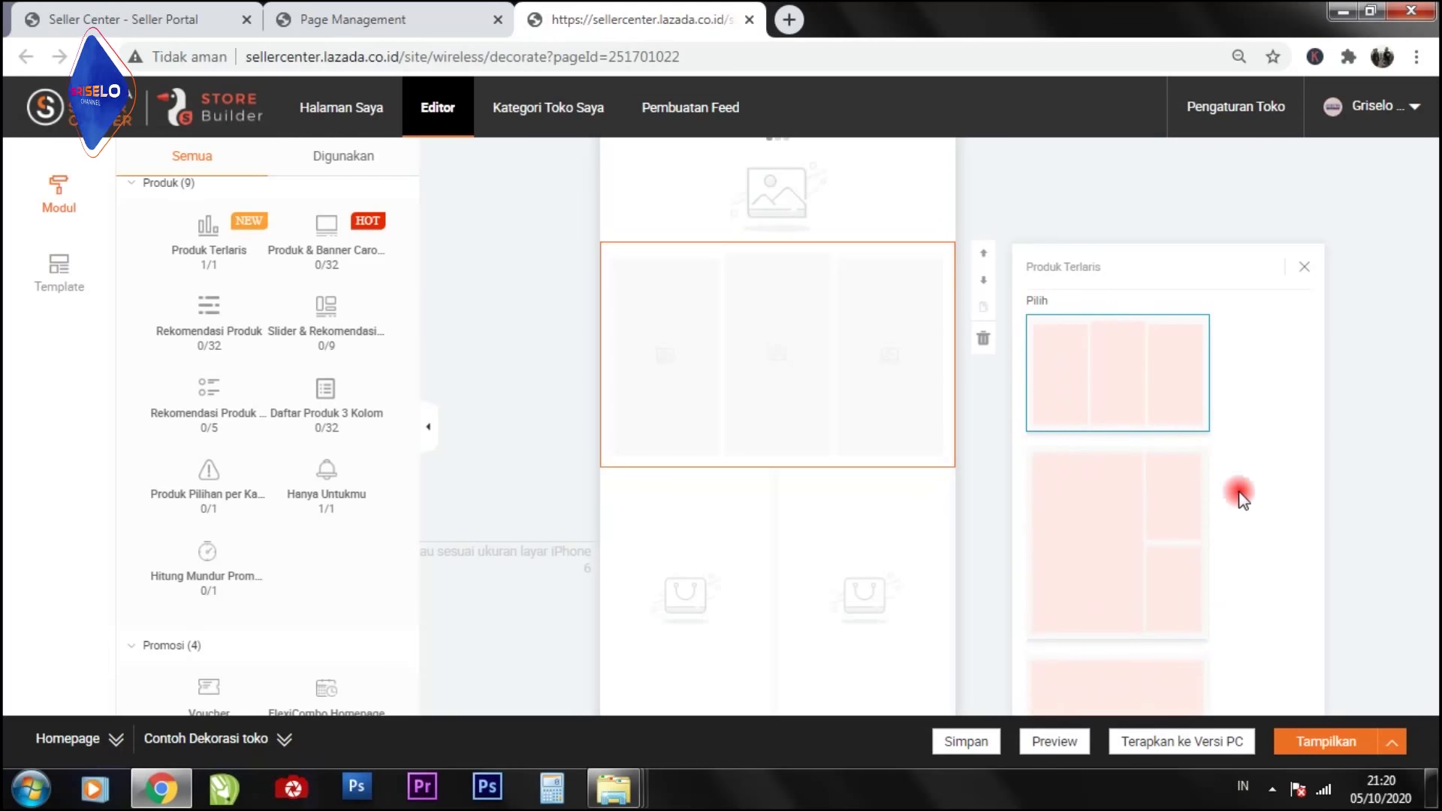
scroll(1107, 375, up, 2)
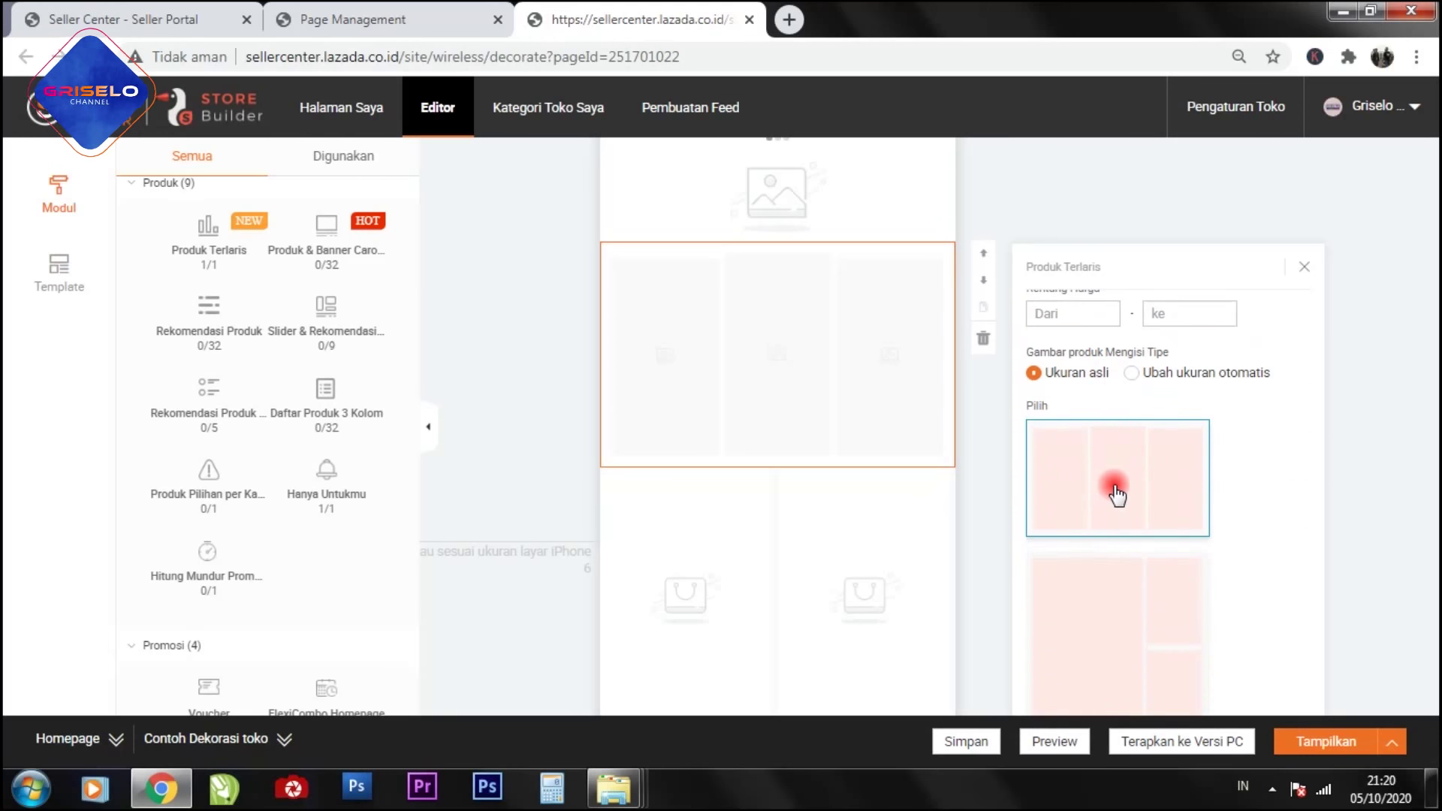
scroll(1117, 493, down, 2)
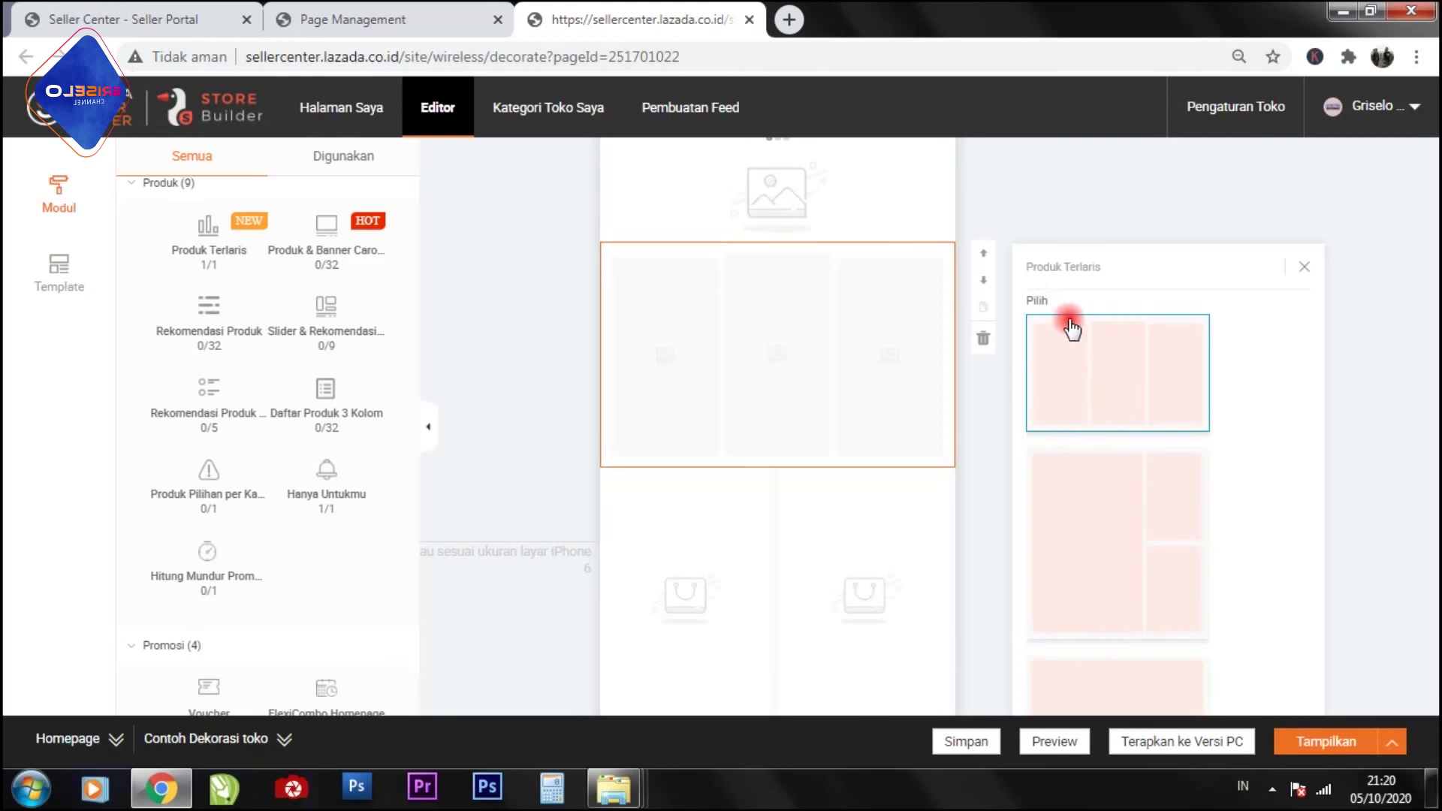
scroll(1224, 421, down, 2)
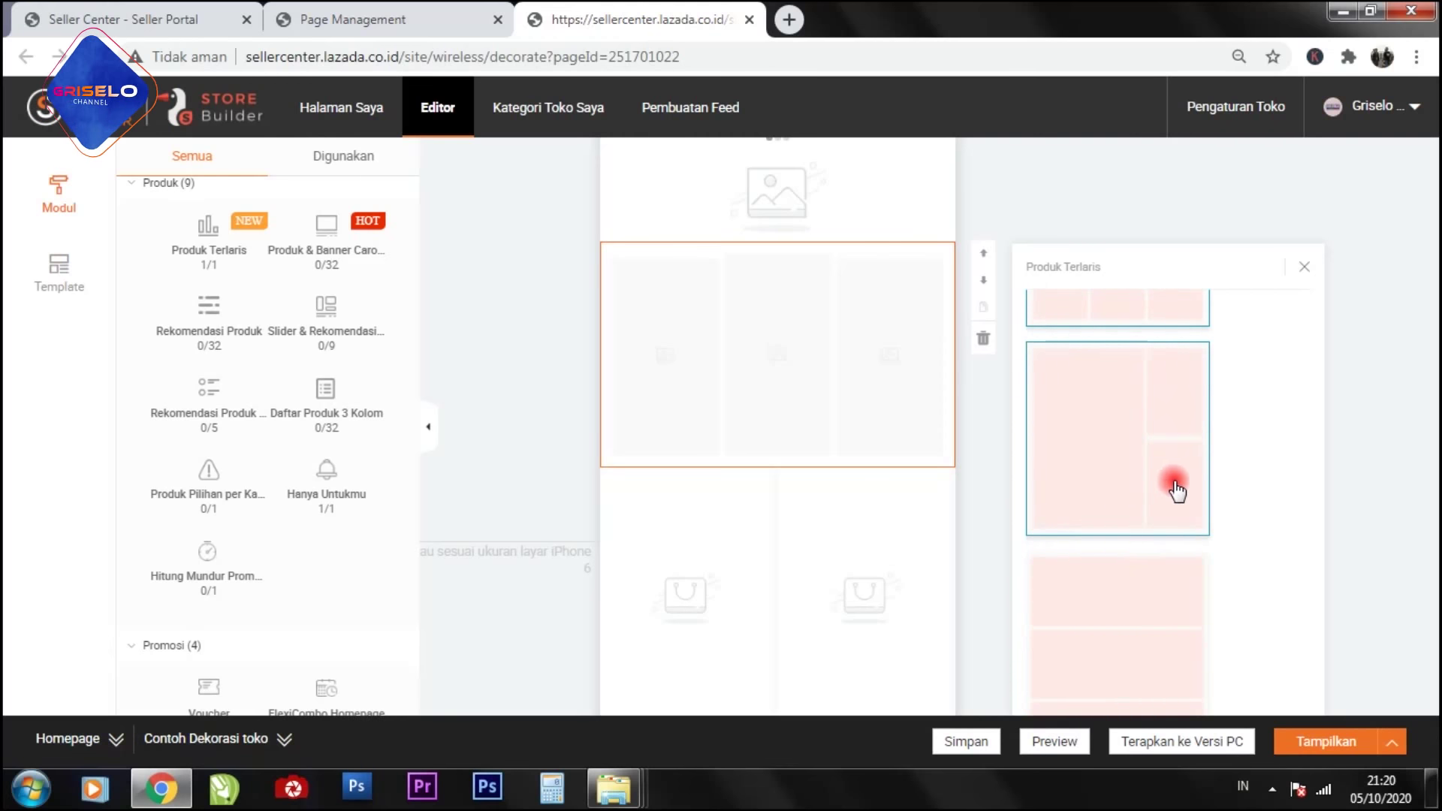
scroll(1175, 488, down, 3)
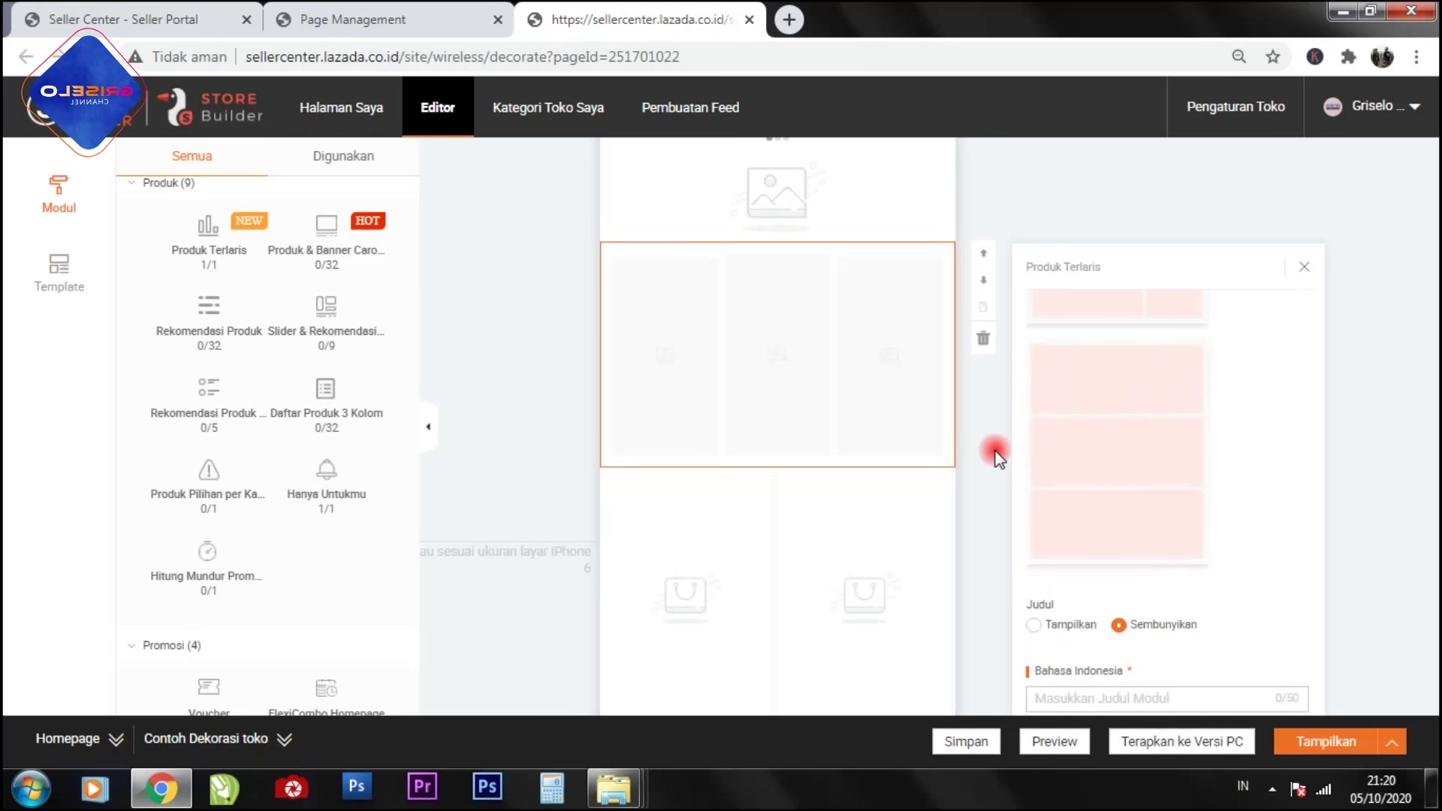
scroll(1168, 505, up, 3)
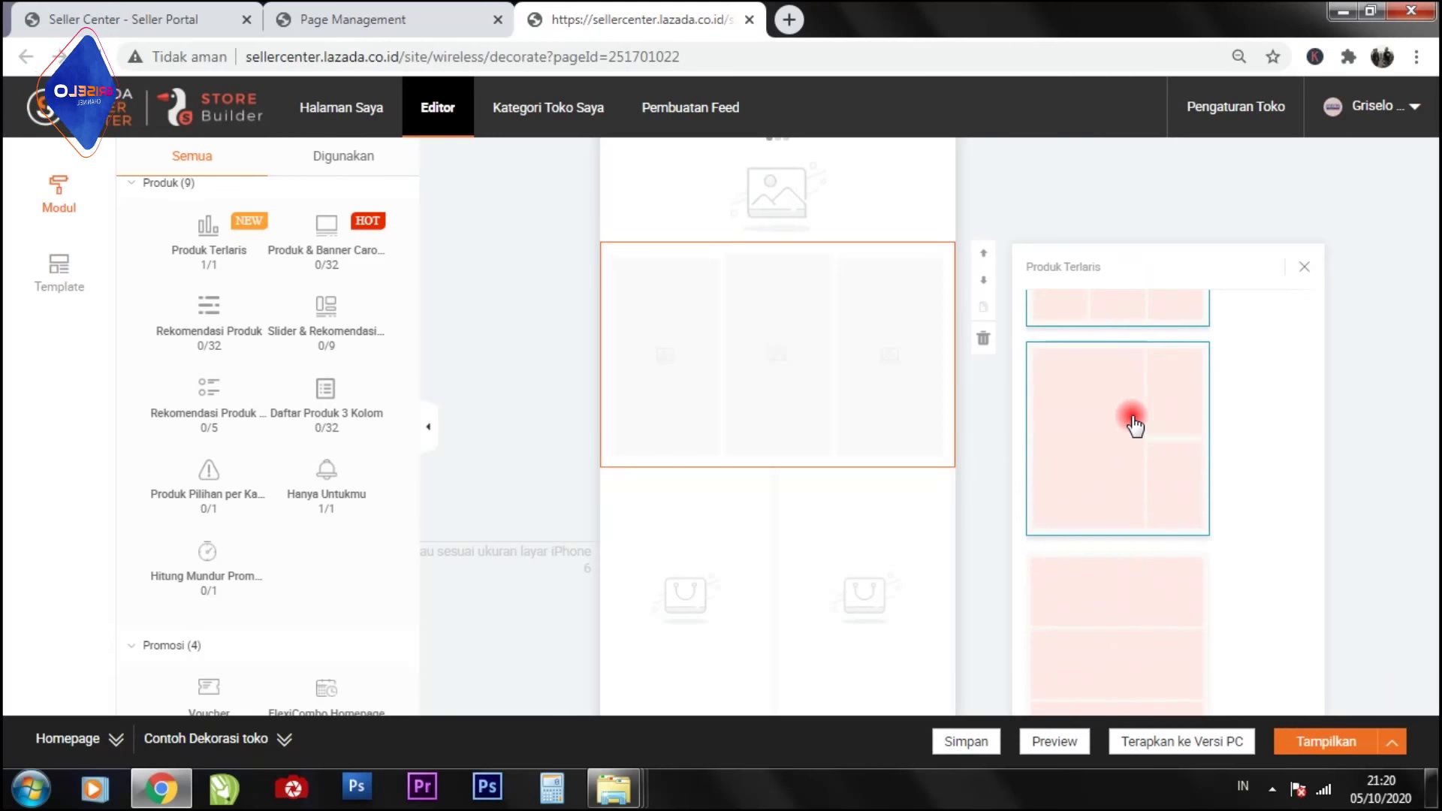
scroll(1258, 443, down, 3)
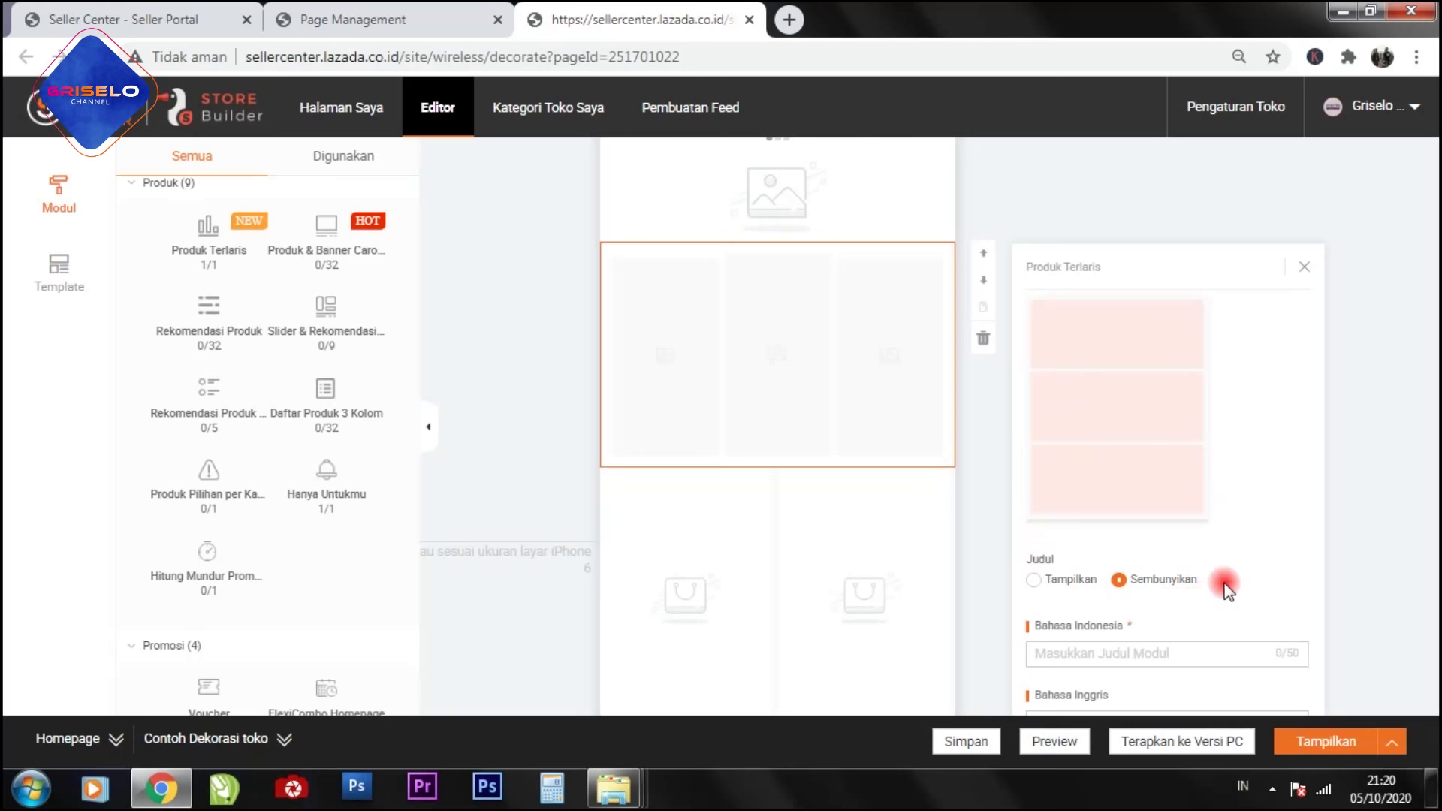
scroll(1225, 589, down, 4)
click(1269, 473)
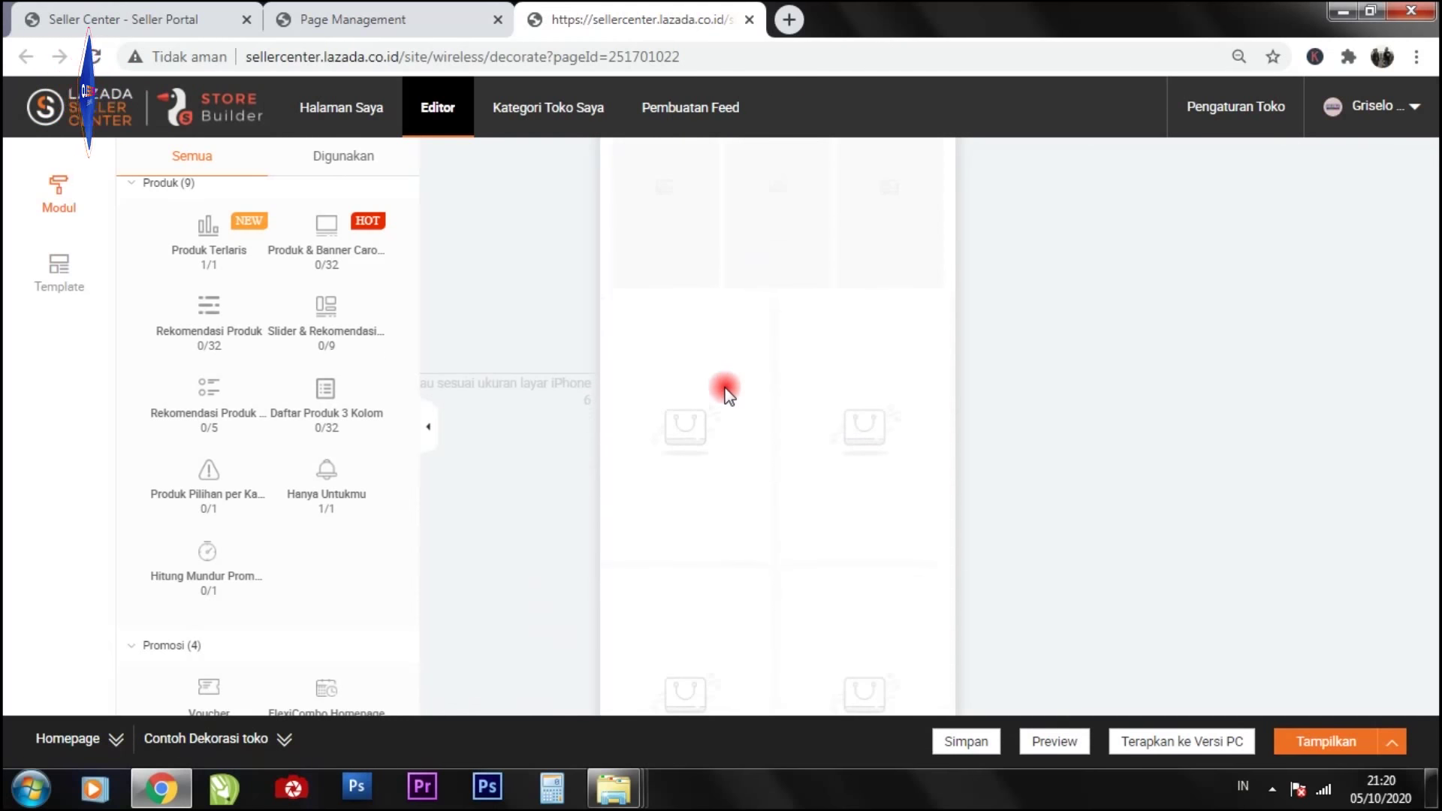
Step: Add a Voucher module directly beneath the page tabs, above the category navigation, and save its settings
scroll(214, 477, down, 4)
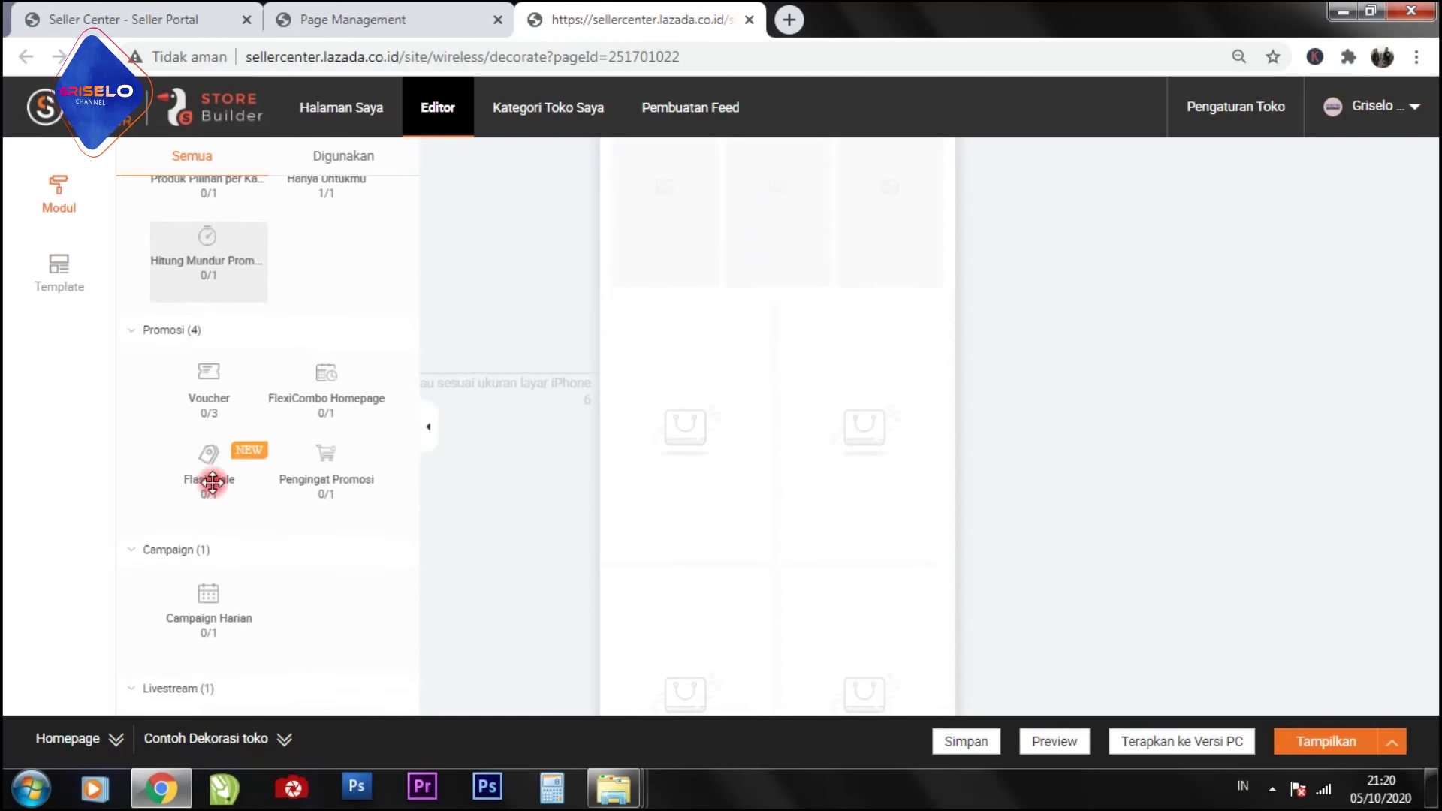
scroll(214, 482, down, 1)
scroll(222, 486, up, 1)
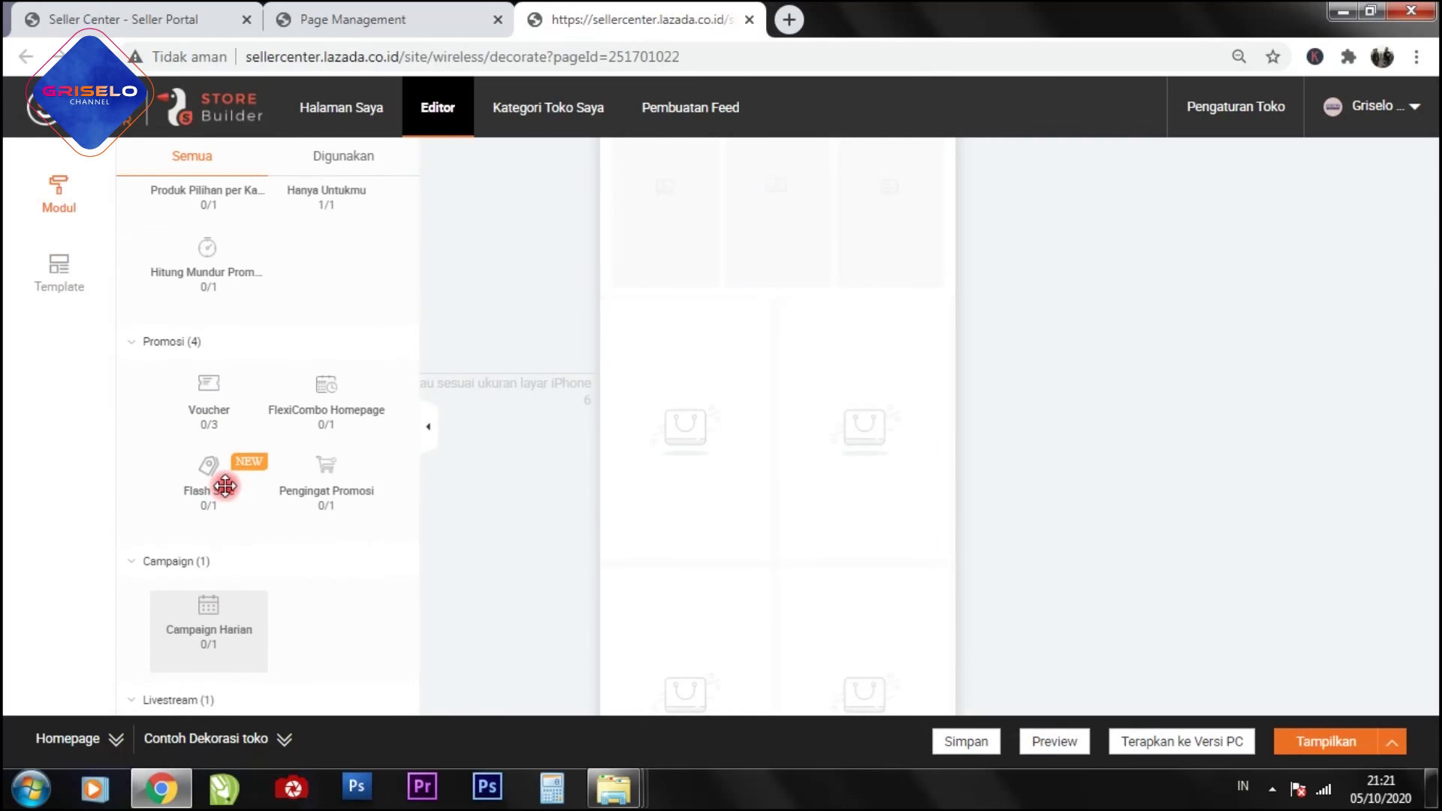
scroll(859, 413, up, 5)
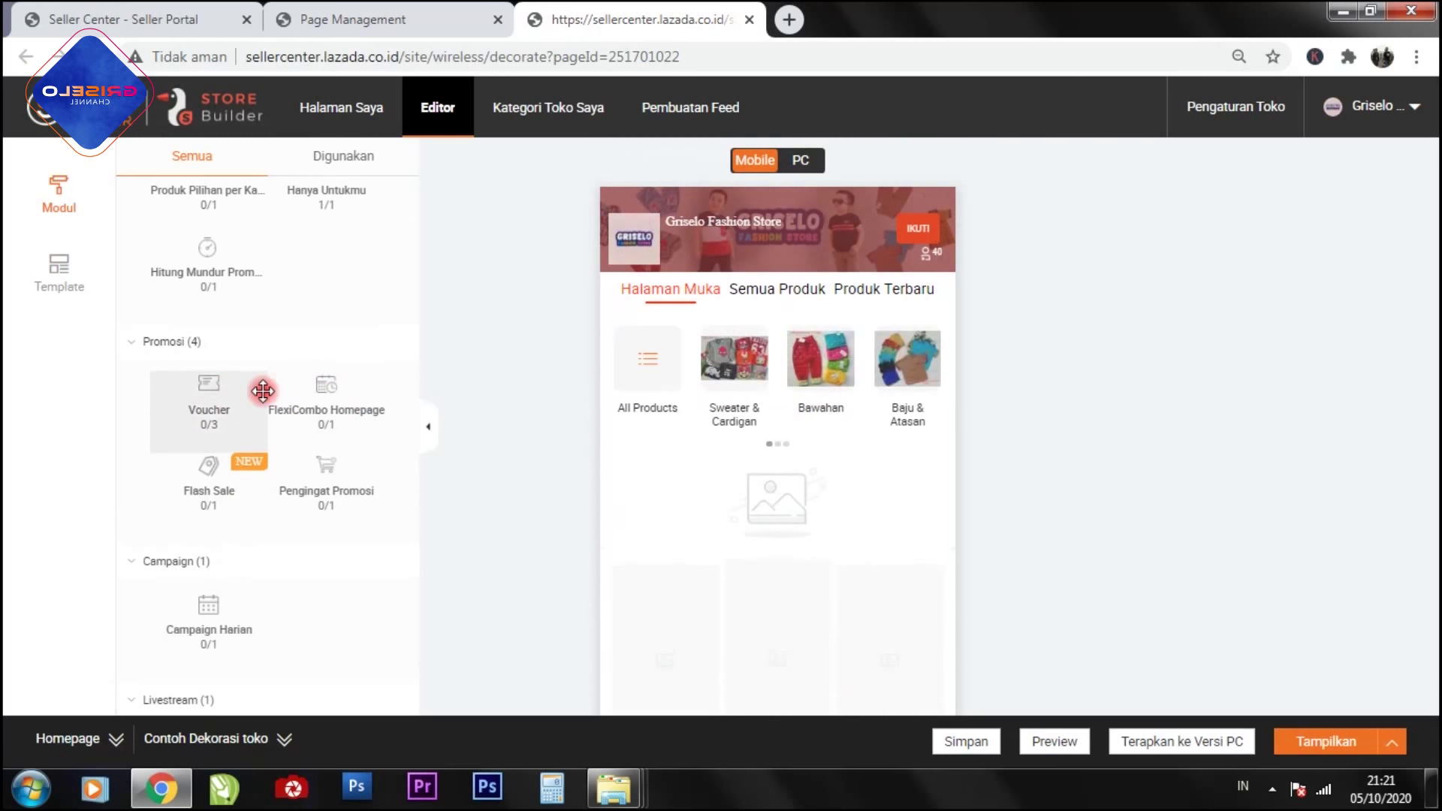
drag(225, 398, 681, 344)
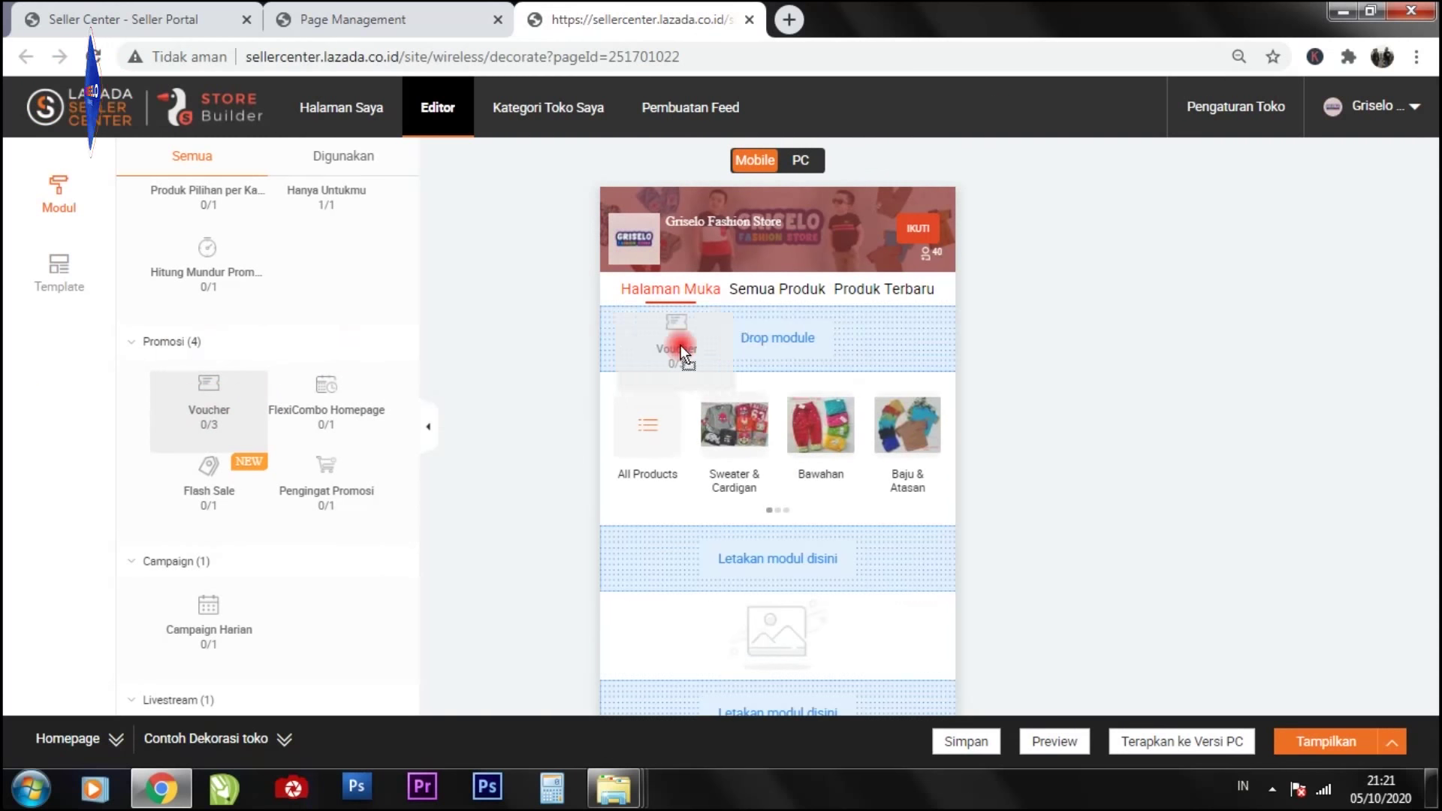
drag(776, 329, 776, 329)
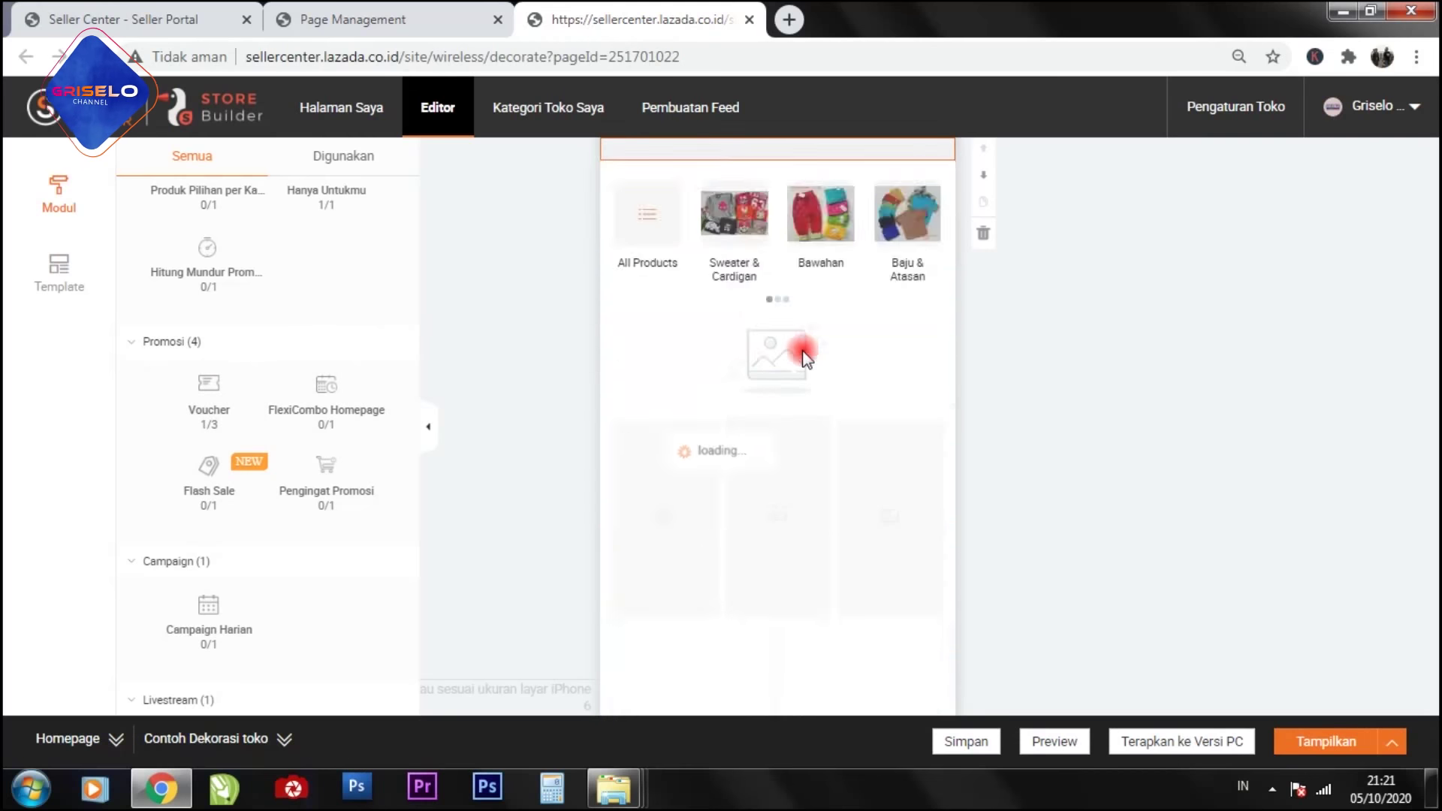
scroll(856, 358, up, 3)
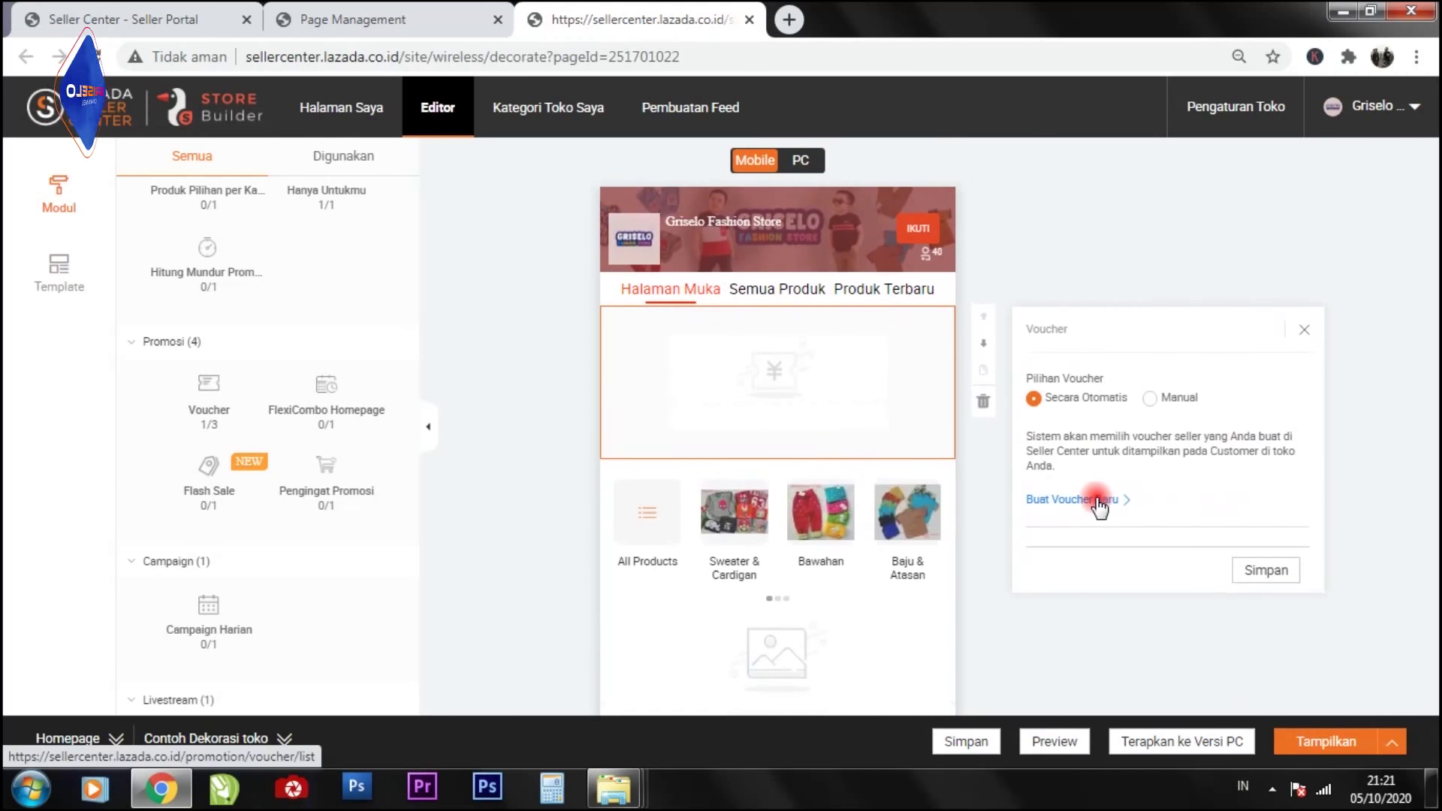
click(1265, 570)
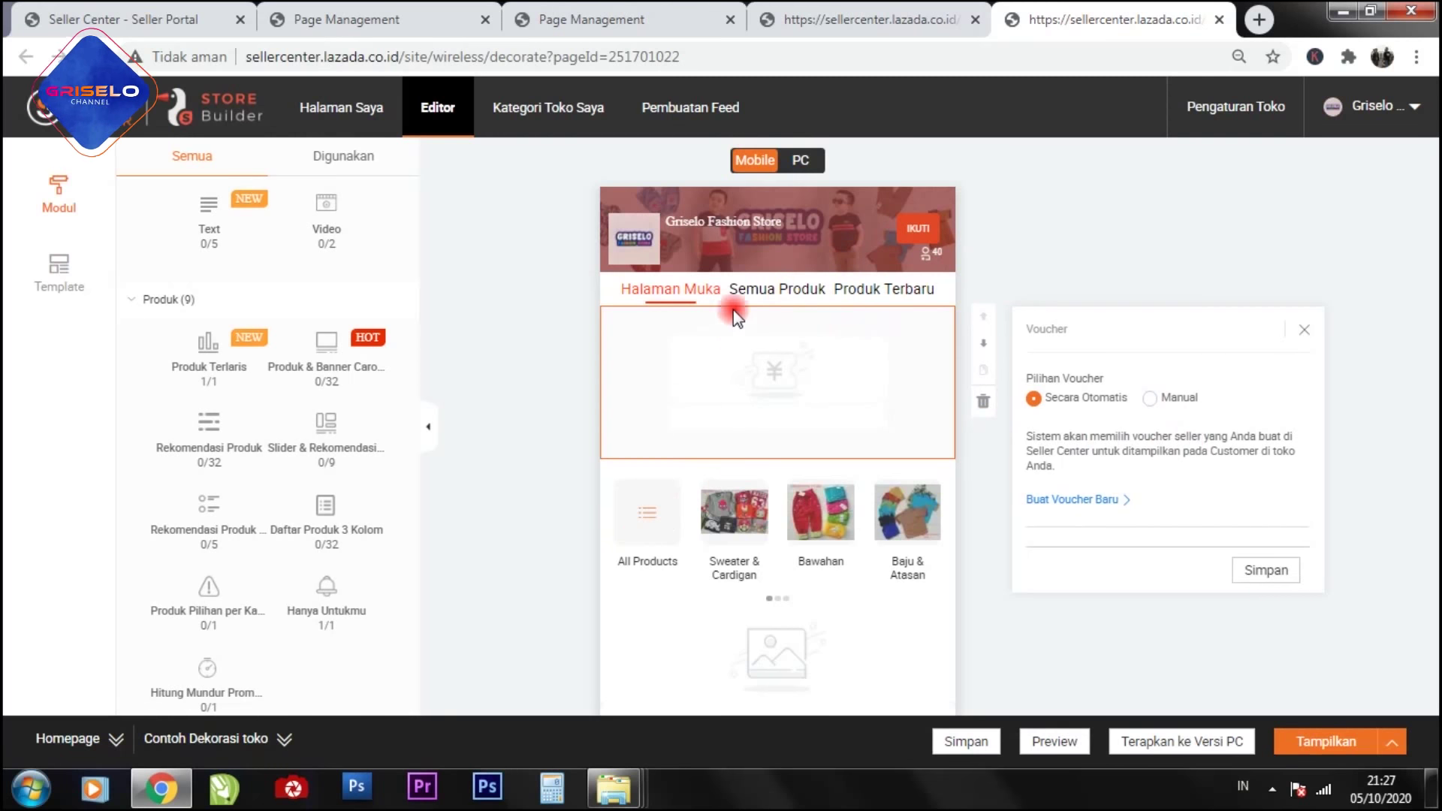
scroll(733, 293, down, 5)
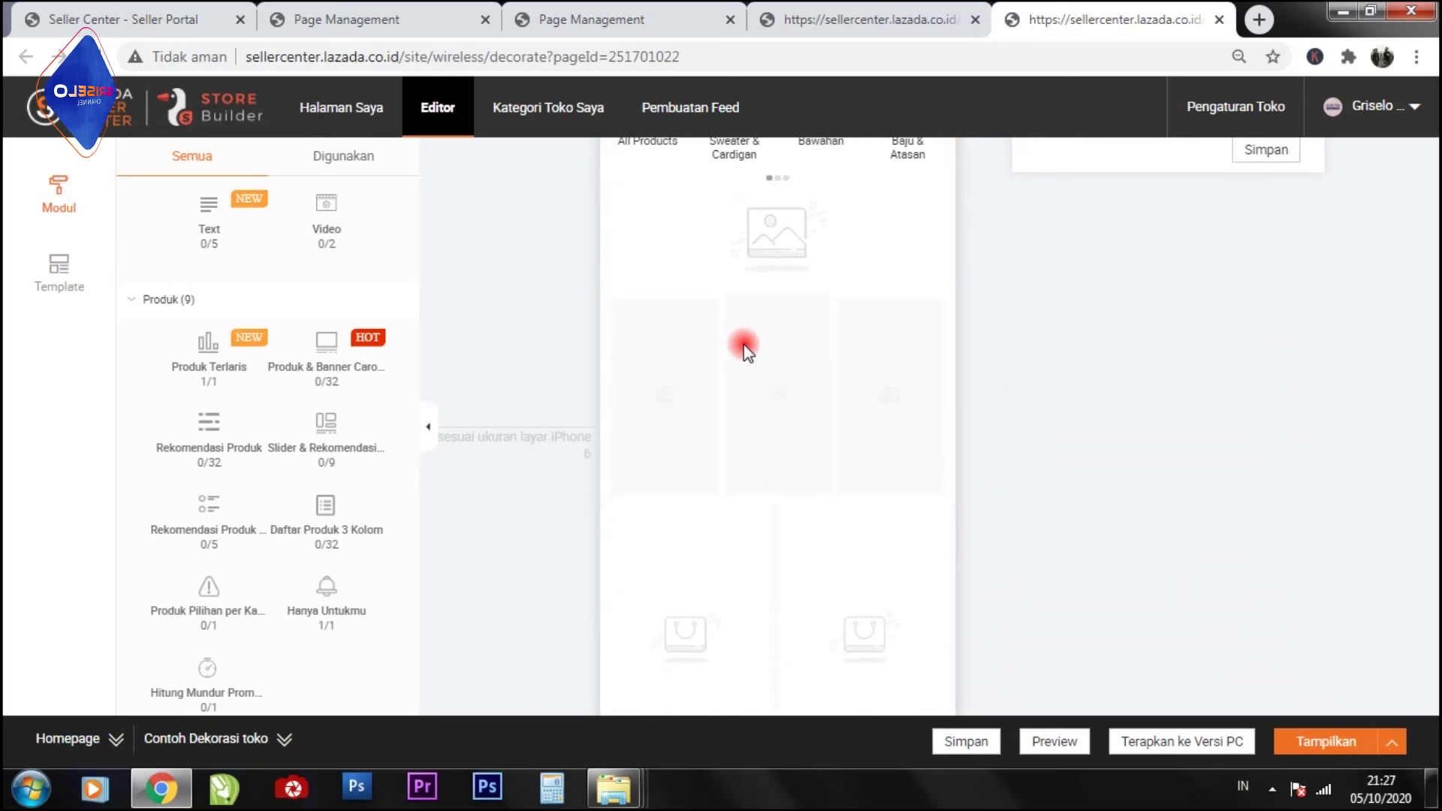
scroll(744, 349, up, 4)
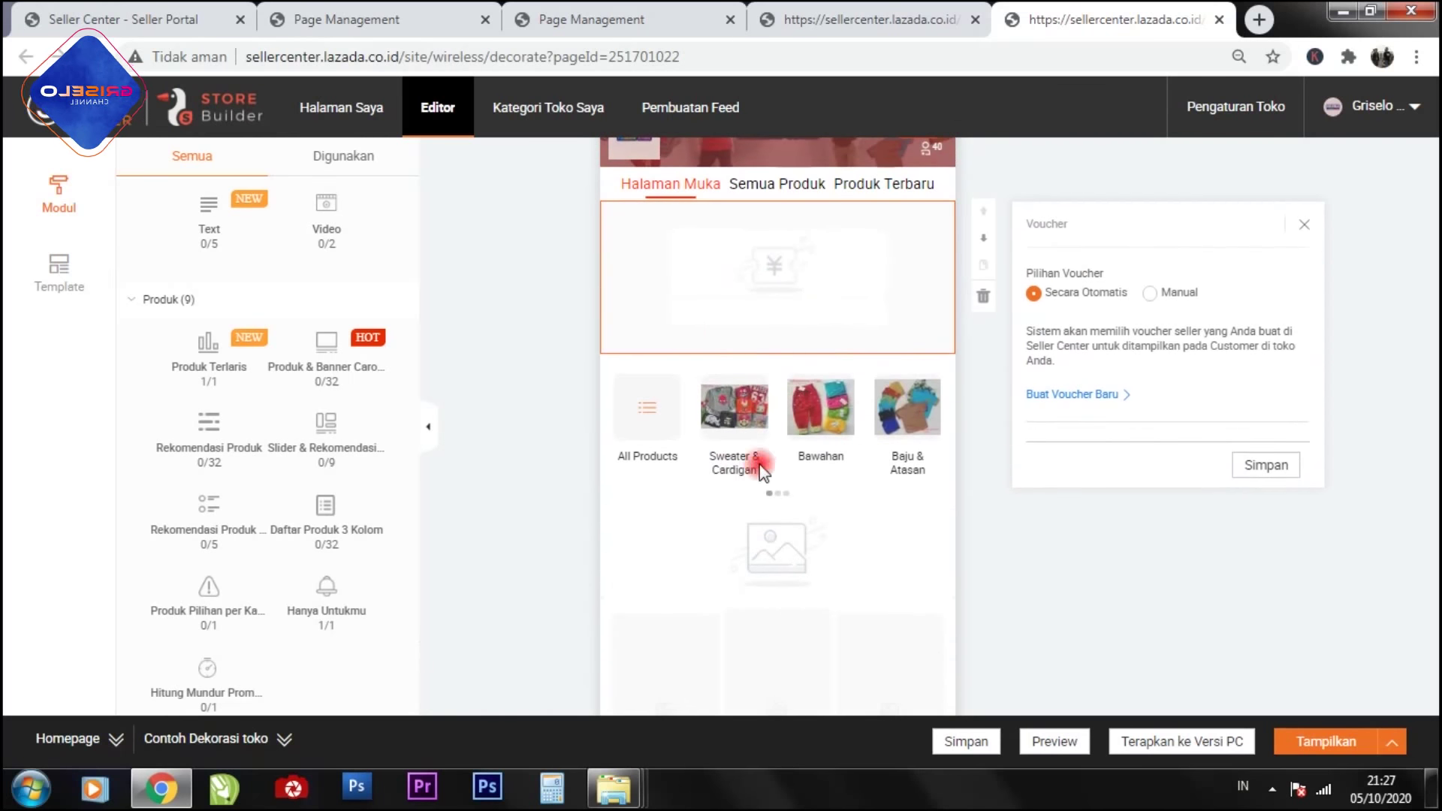
Step: Examine the order of the voucher, category navigation, banner and product modules on the mobile homepage
scroll(762, 460, down, 3)
scroll(743, 368, down, 1)
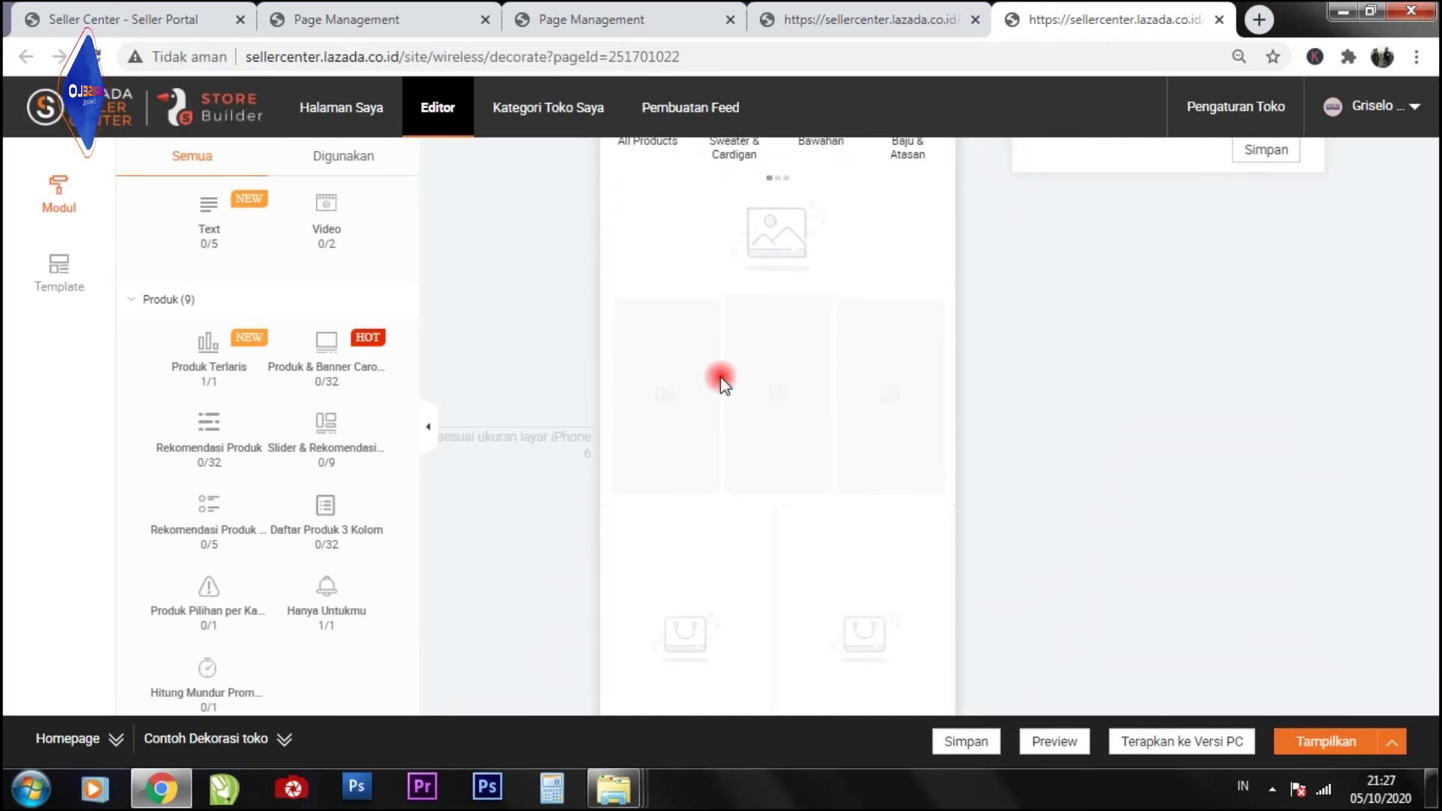
scroll(800, 434, up, 3)
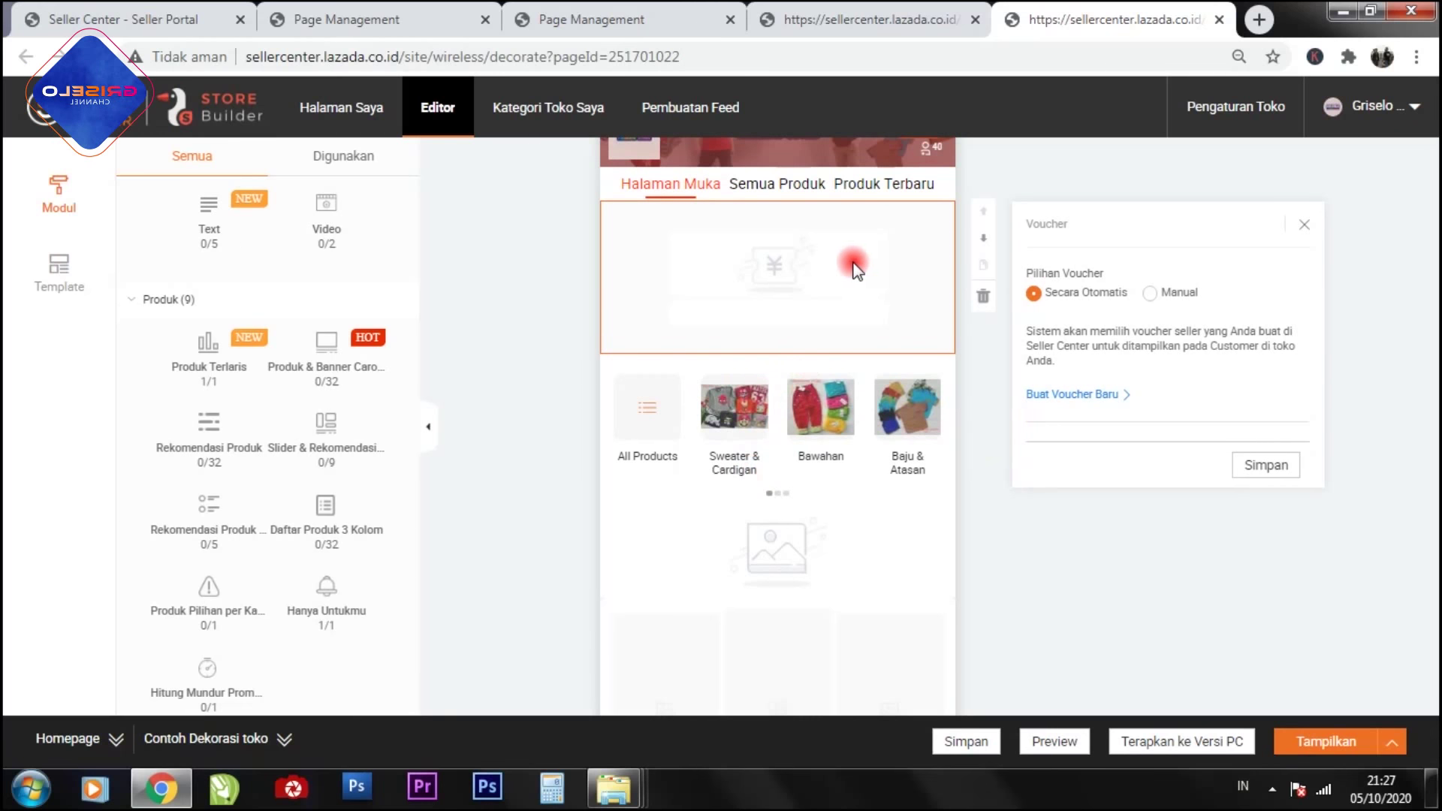
scroll(776, 359, up, 1)
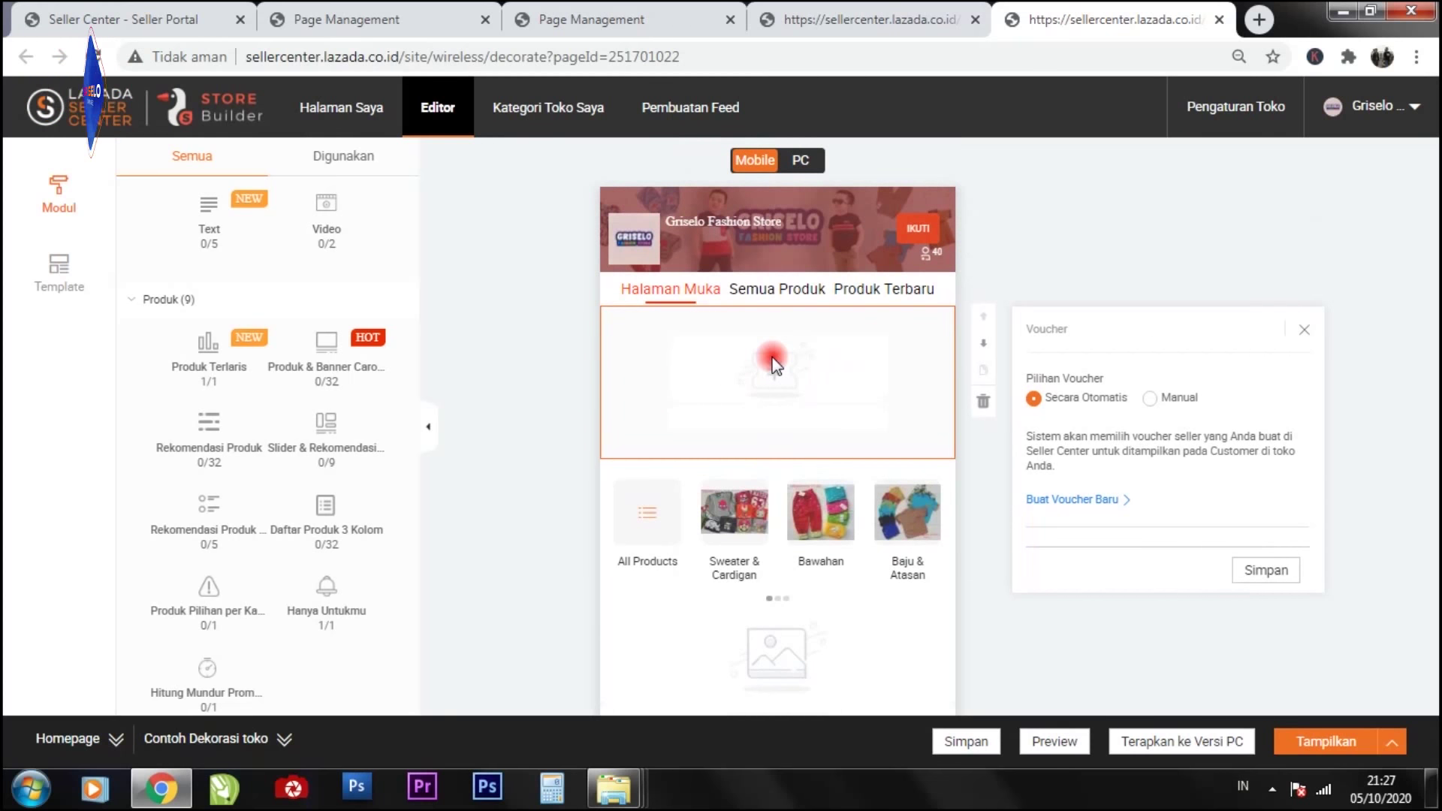
mouse_move(1050, 743)
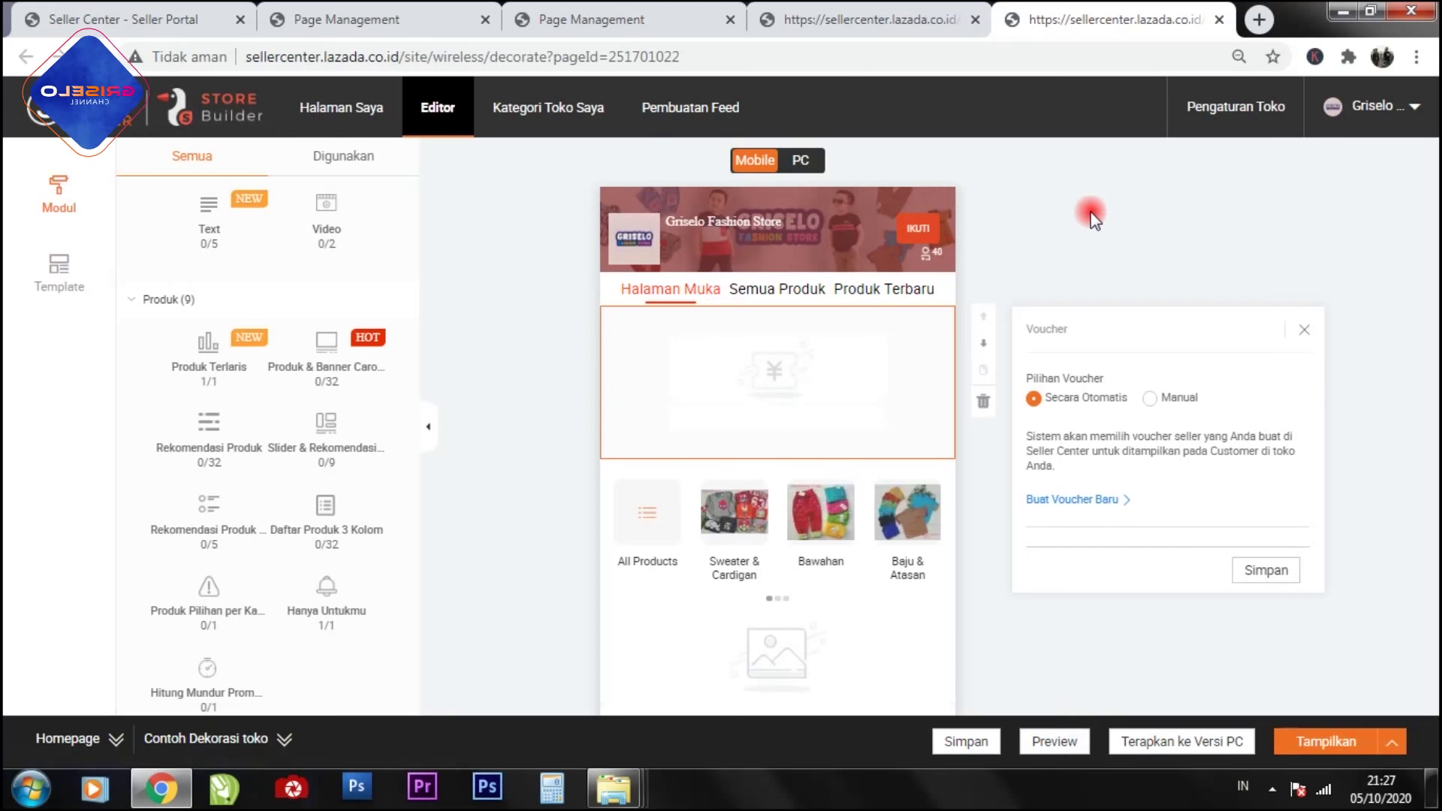
scroll(865, 415, down, 1)
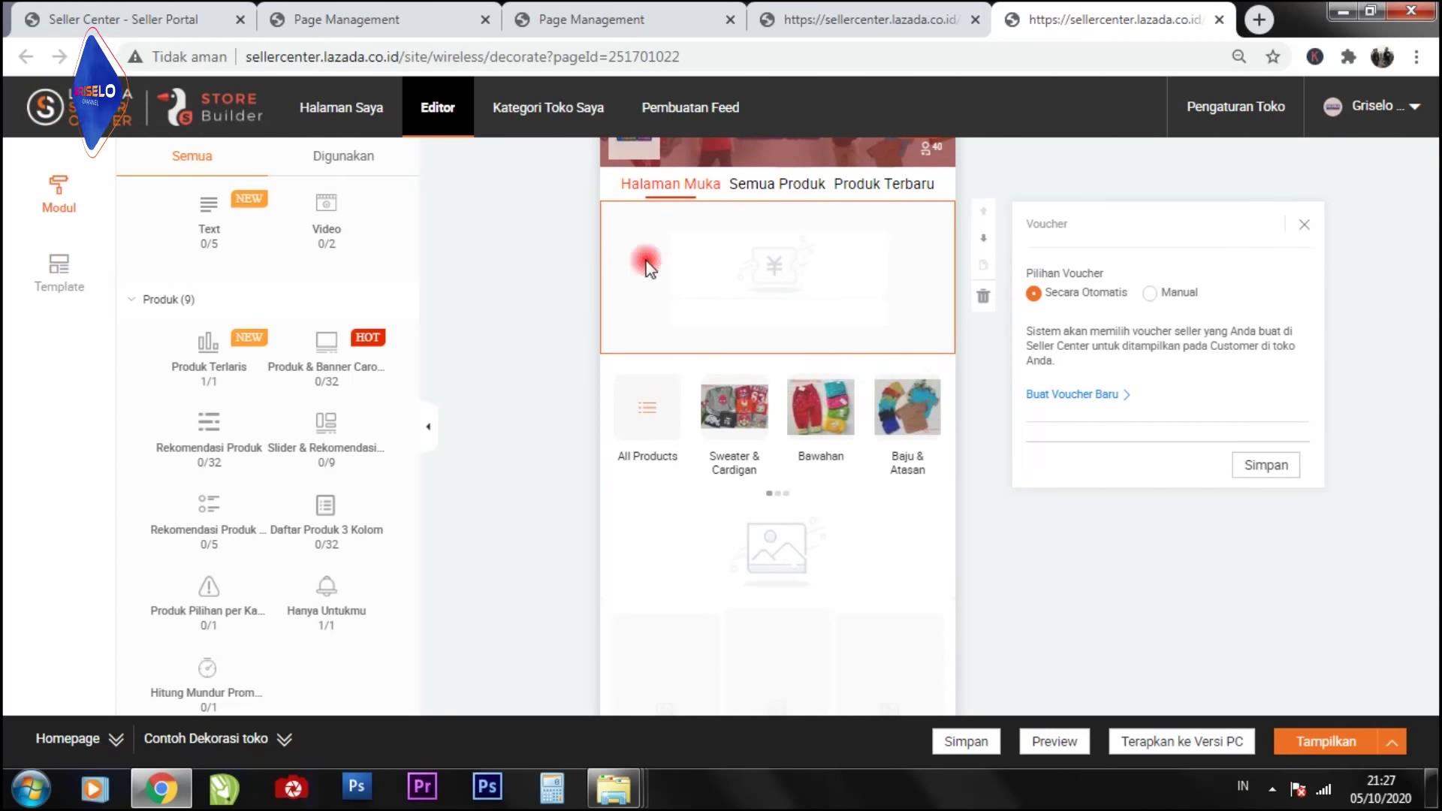
scroll(766, 571, down, 2)
scroll(767, 588, up, 3)
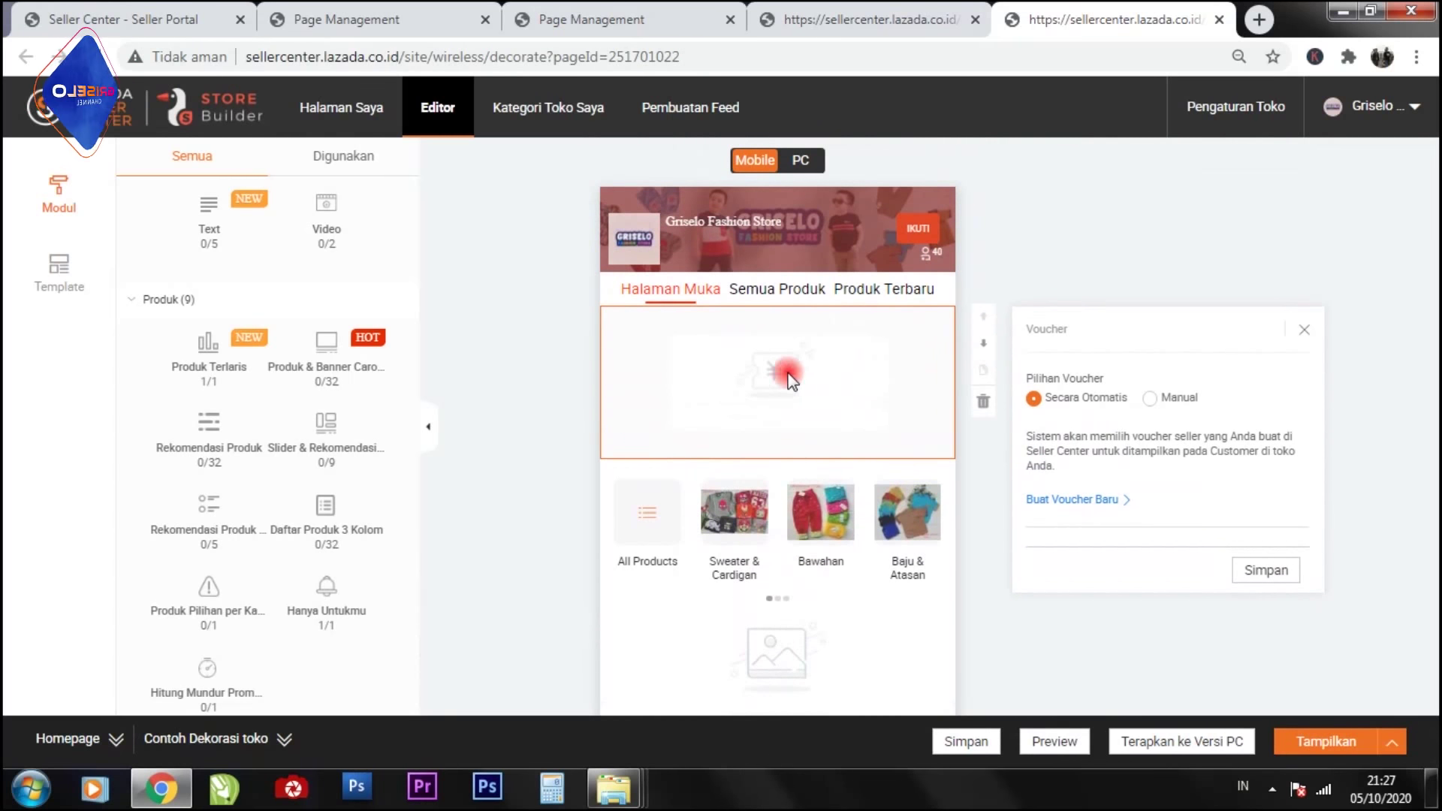
Step: Move the Navigasi Kategori Pilihan module above the Voucher module
click(856, 473)
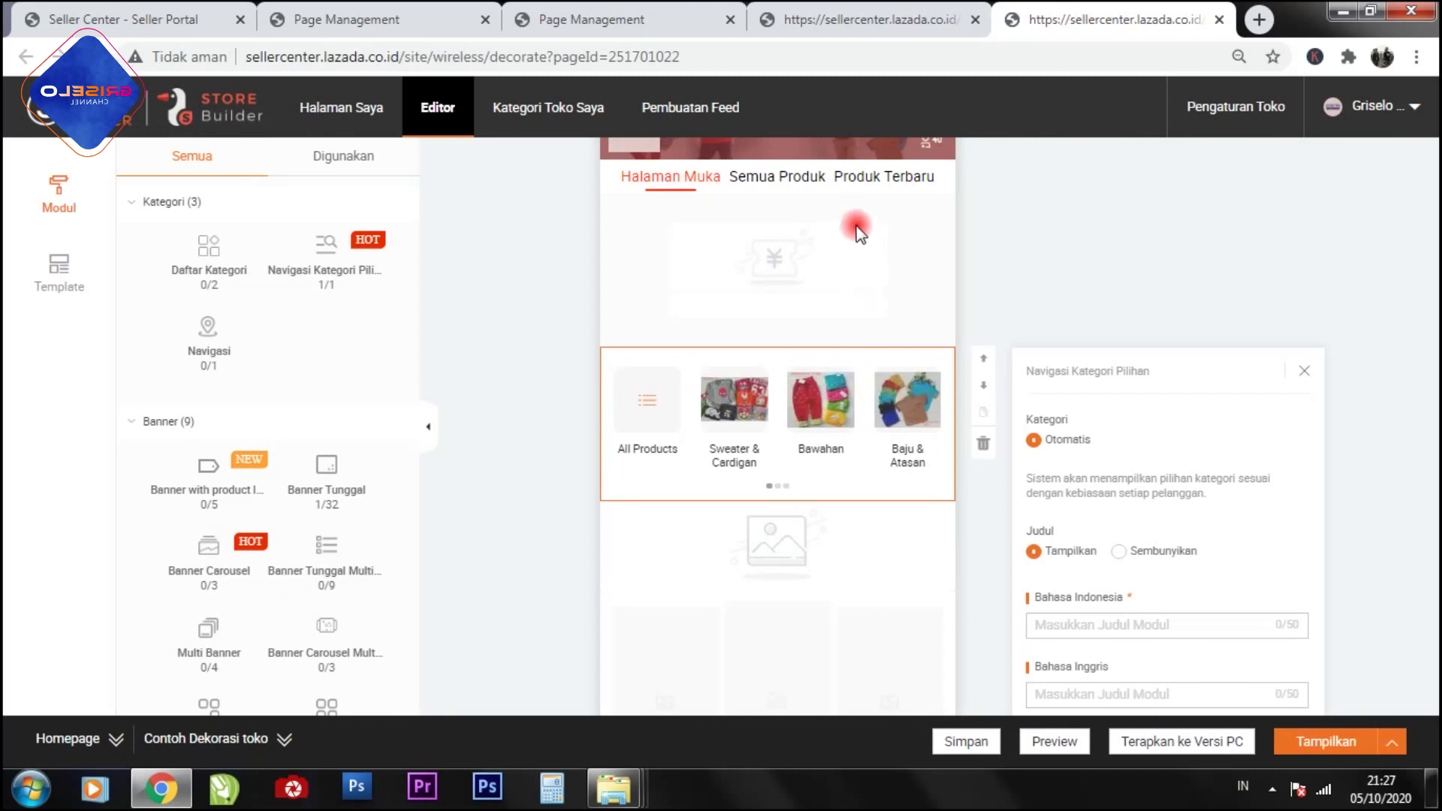
click(984, 365)
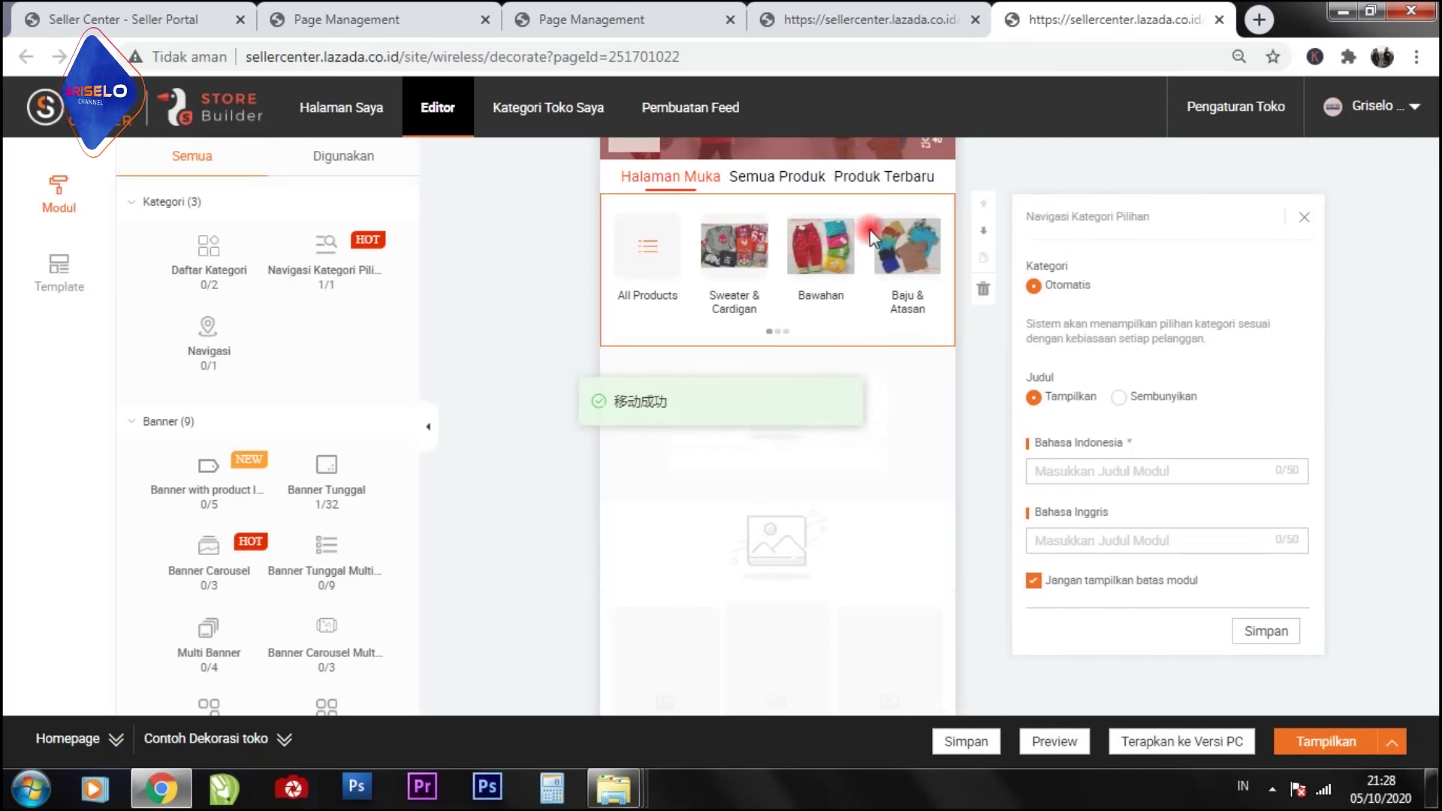
click(780, 428)
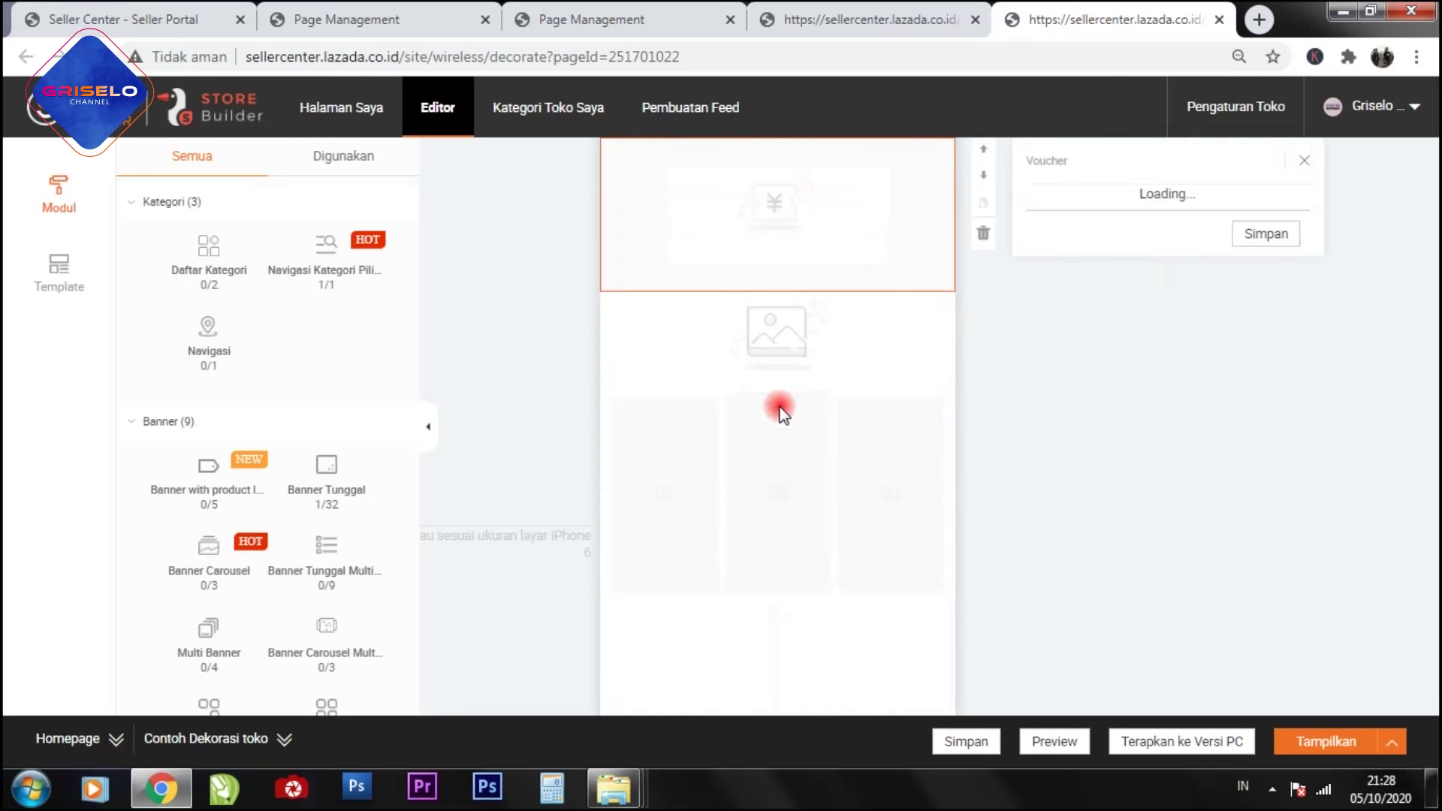
Step: Try the Banner Tunggal module above the Voucher module, and place it below the Produk Terlaris module
click(760, 331)
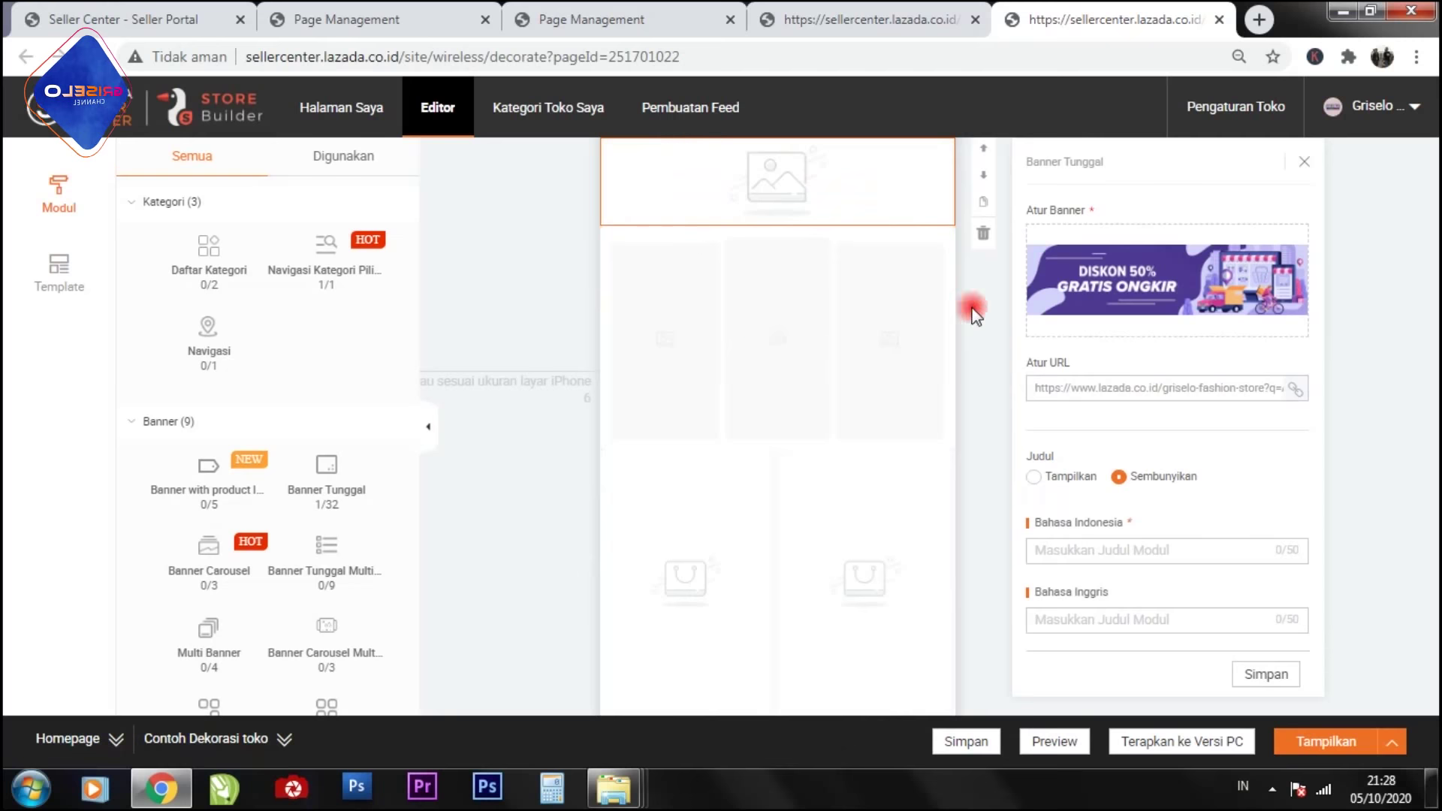
click(1181, 265)
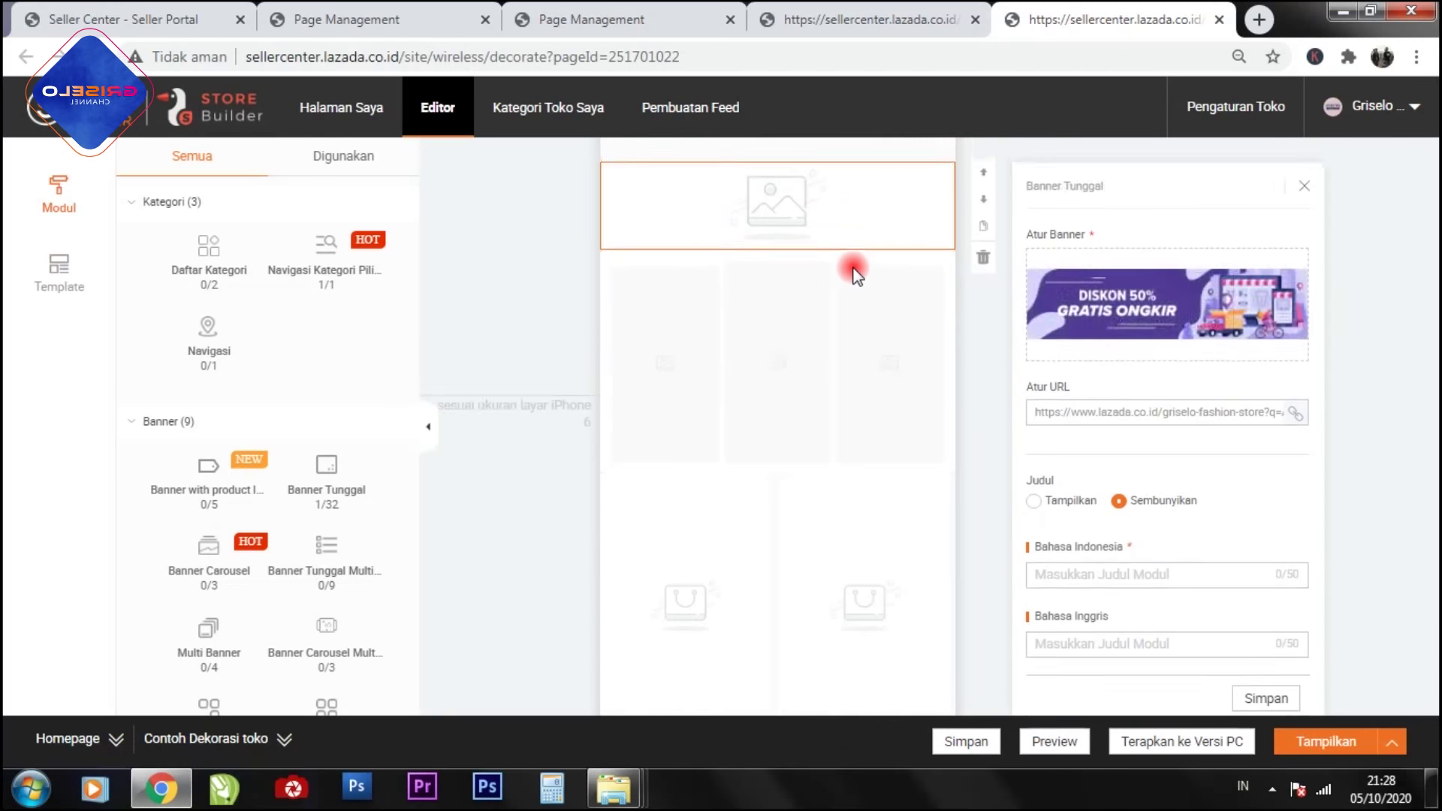
scroll(853, 274, up, 4)
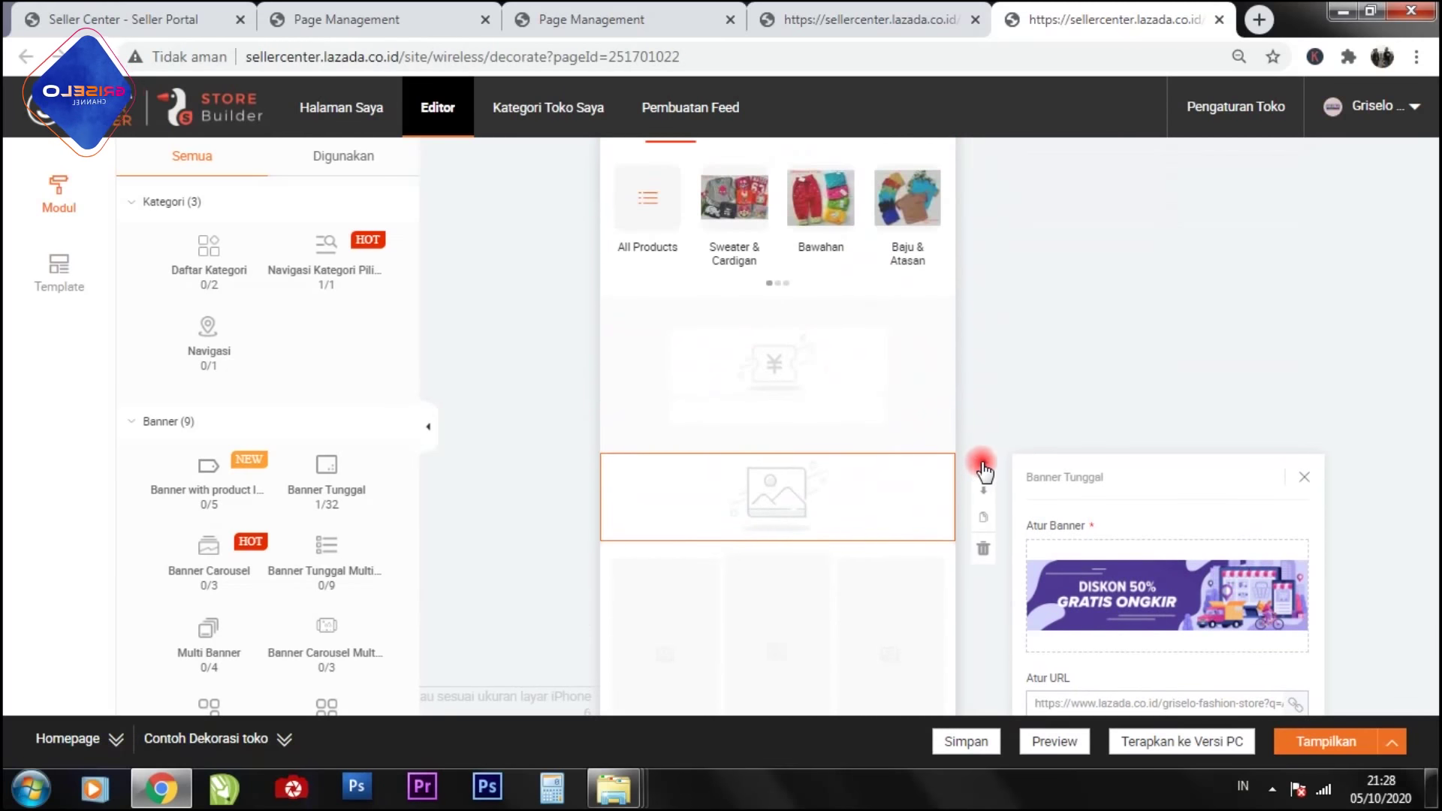
click(984, 471)
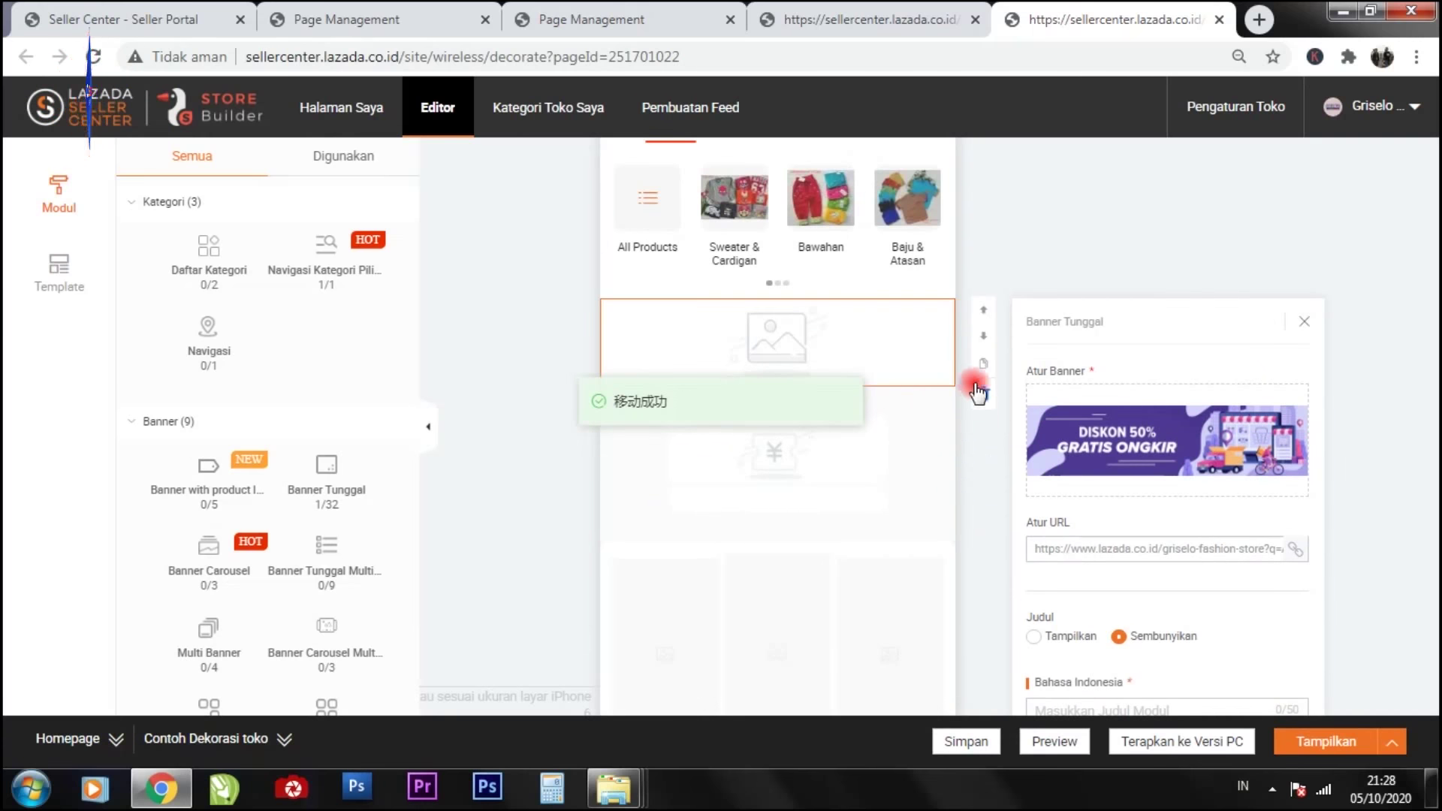
click(985, 337)
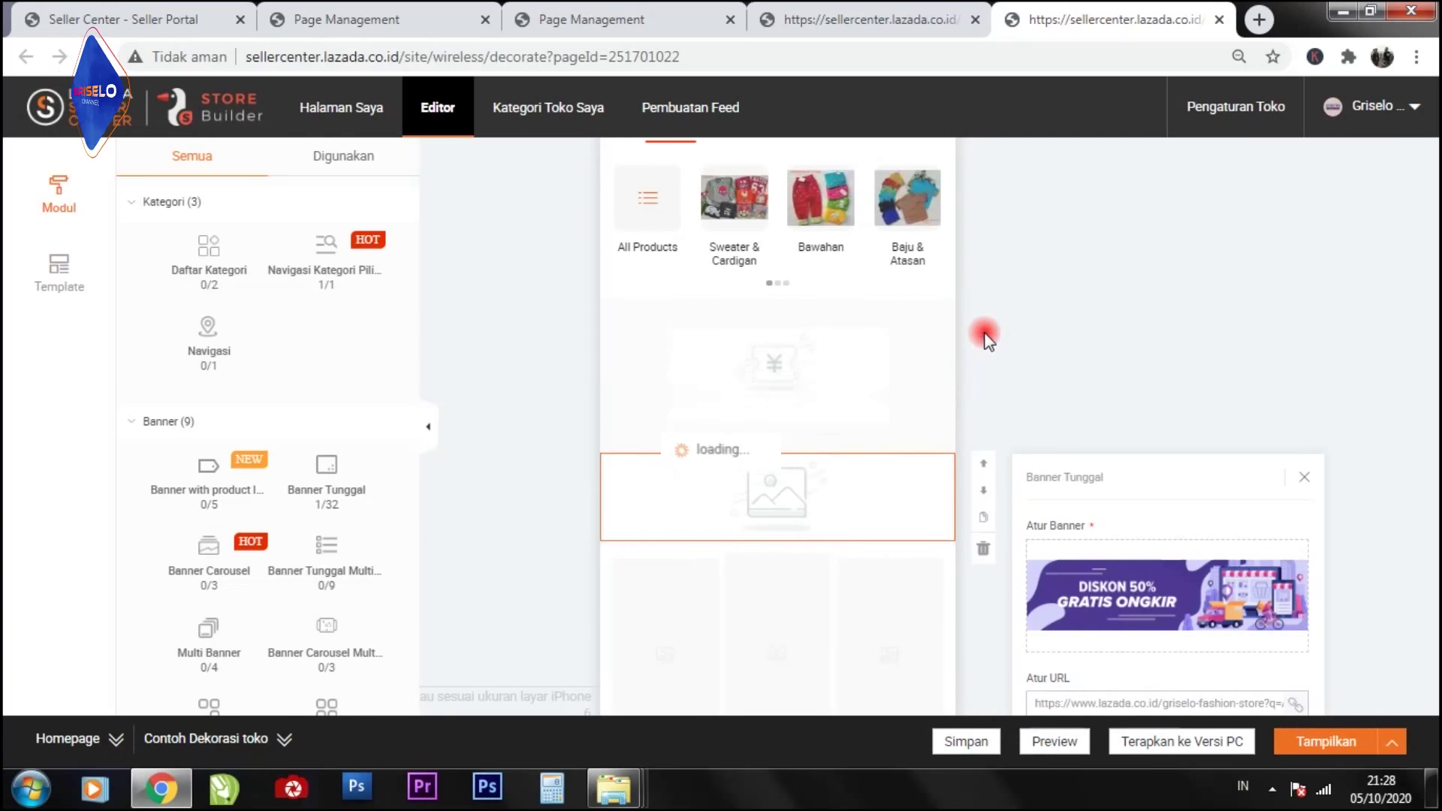
click(984, 490)
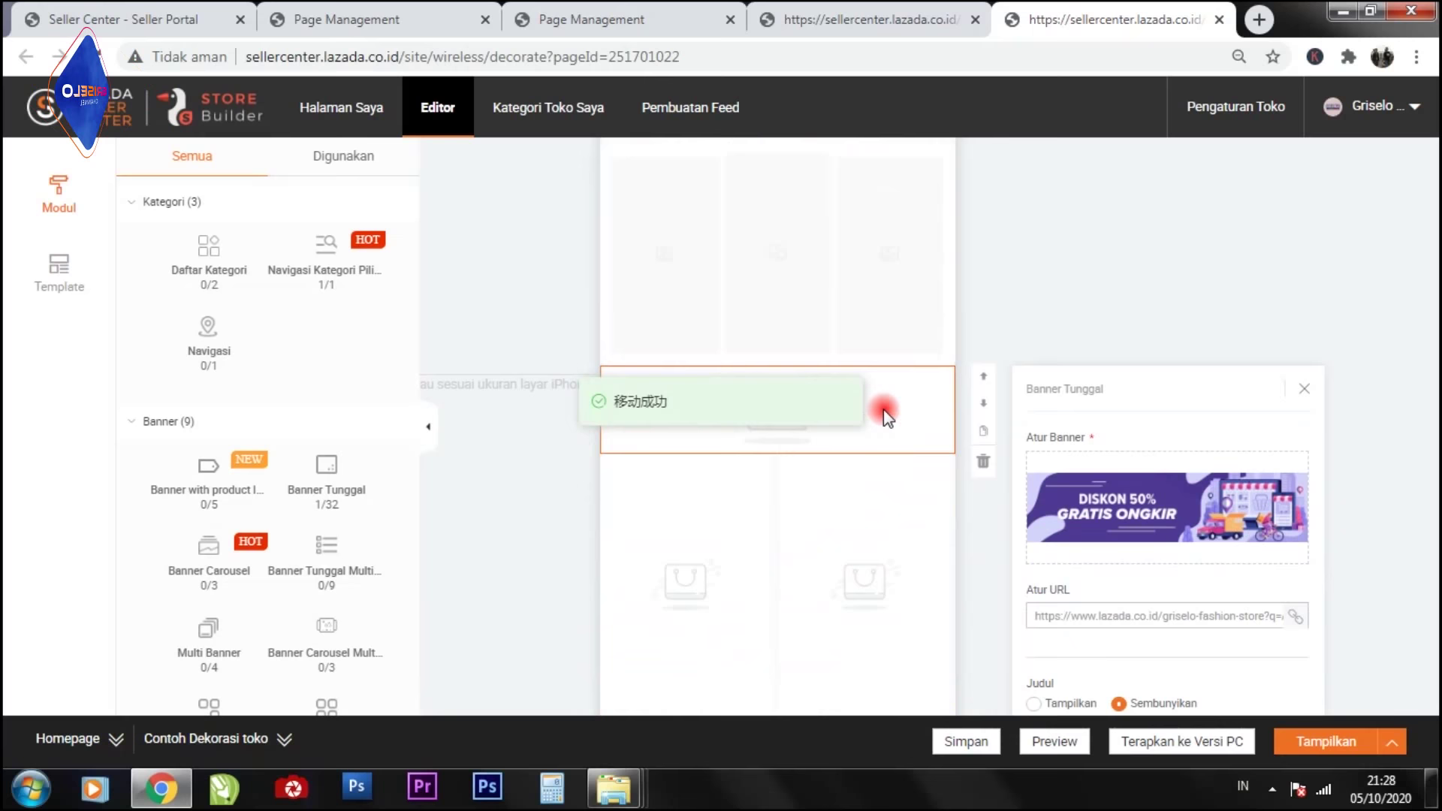
scroll(879, 405, up, 6)
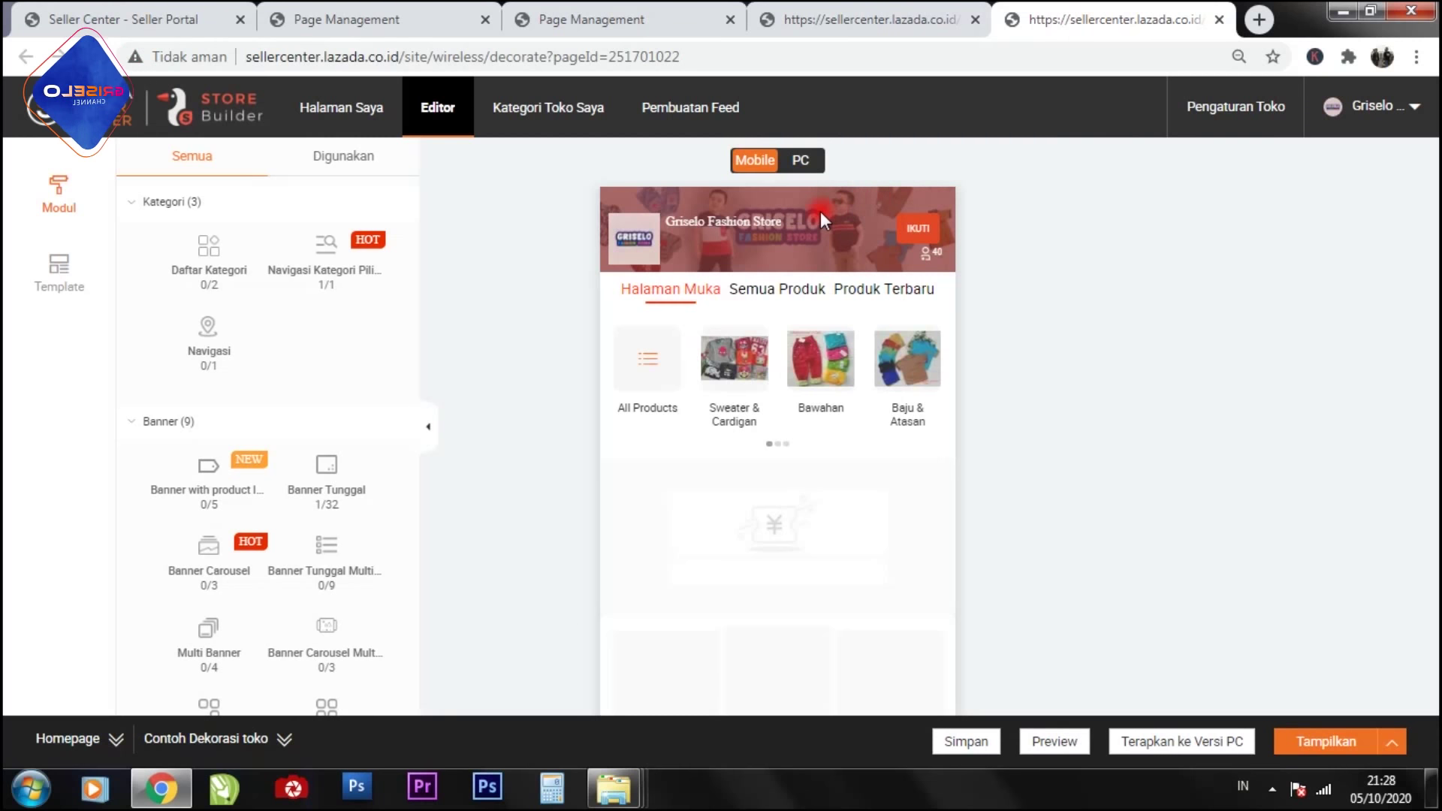
Step: Open the store header's settings and examine its PC and mobile banner images with their required sizes
click(843, 208)
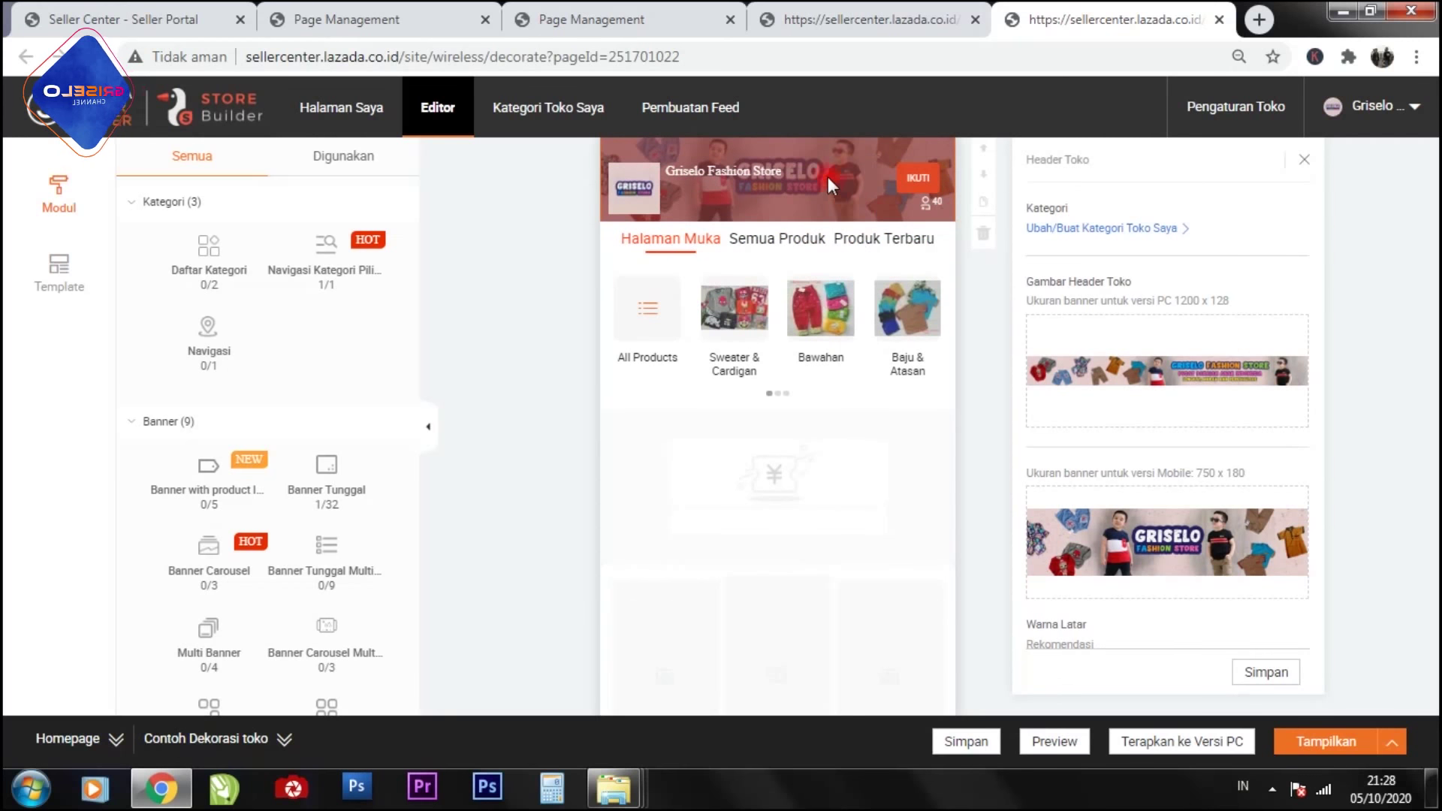
click(1107, 437)
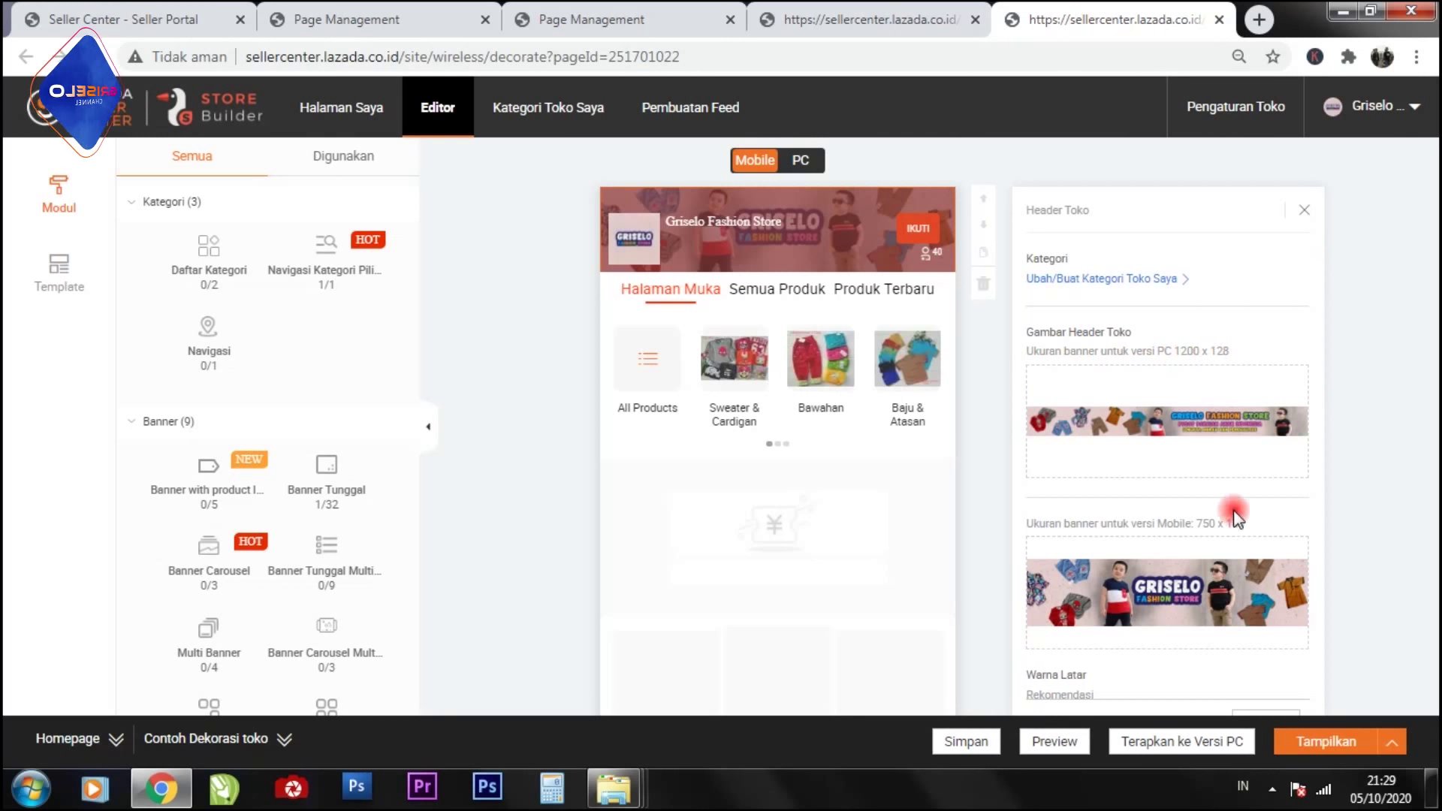
scroll(1234, 516, down, 1)
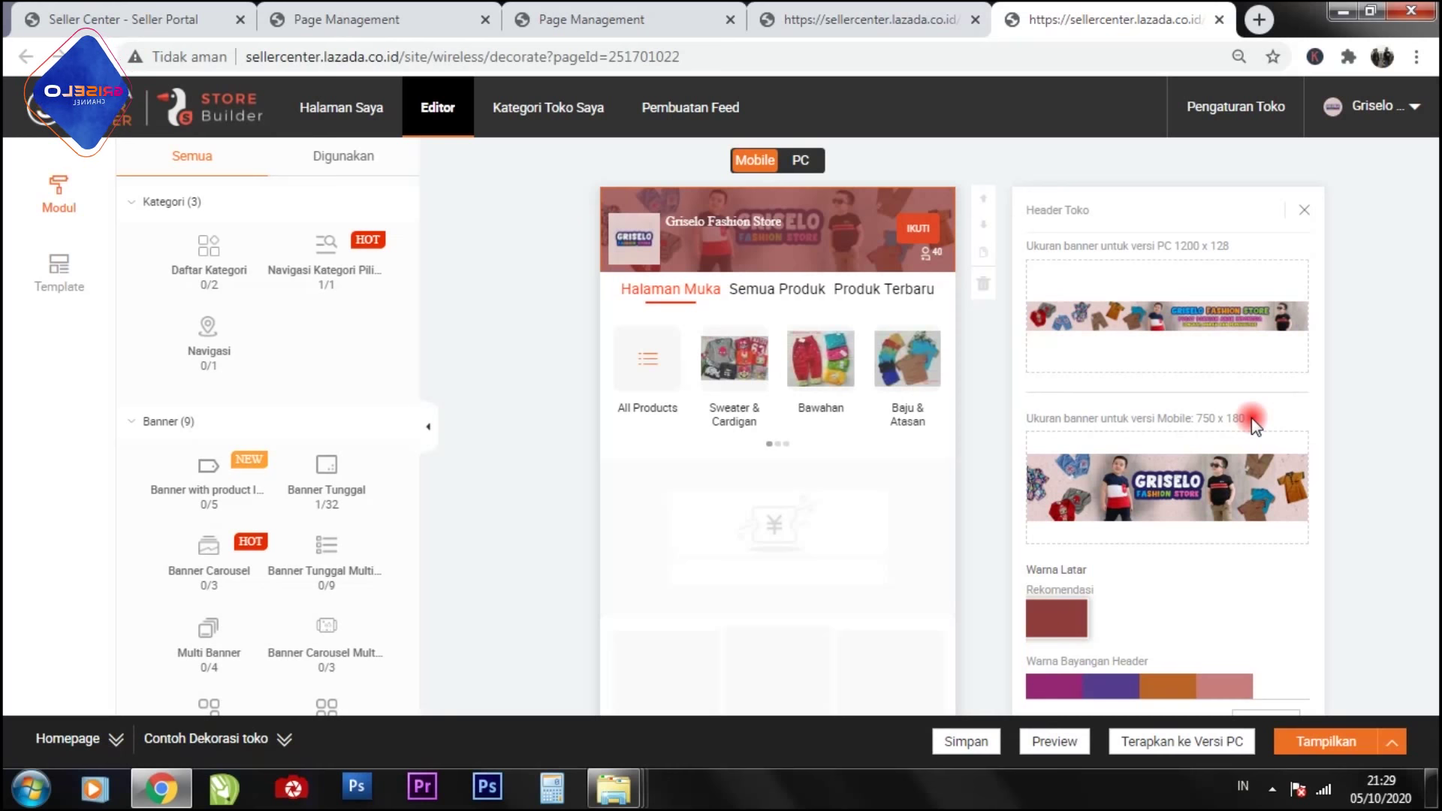
Step: Open the PC header banner for editing and delete its Bahasa image
click(1179, 317)
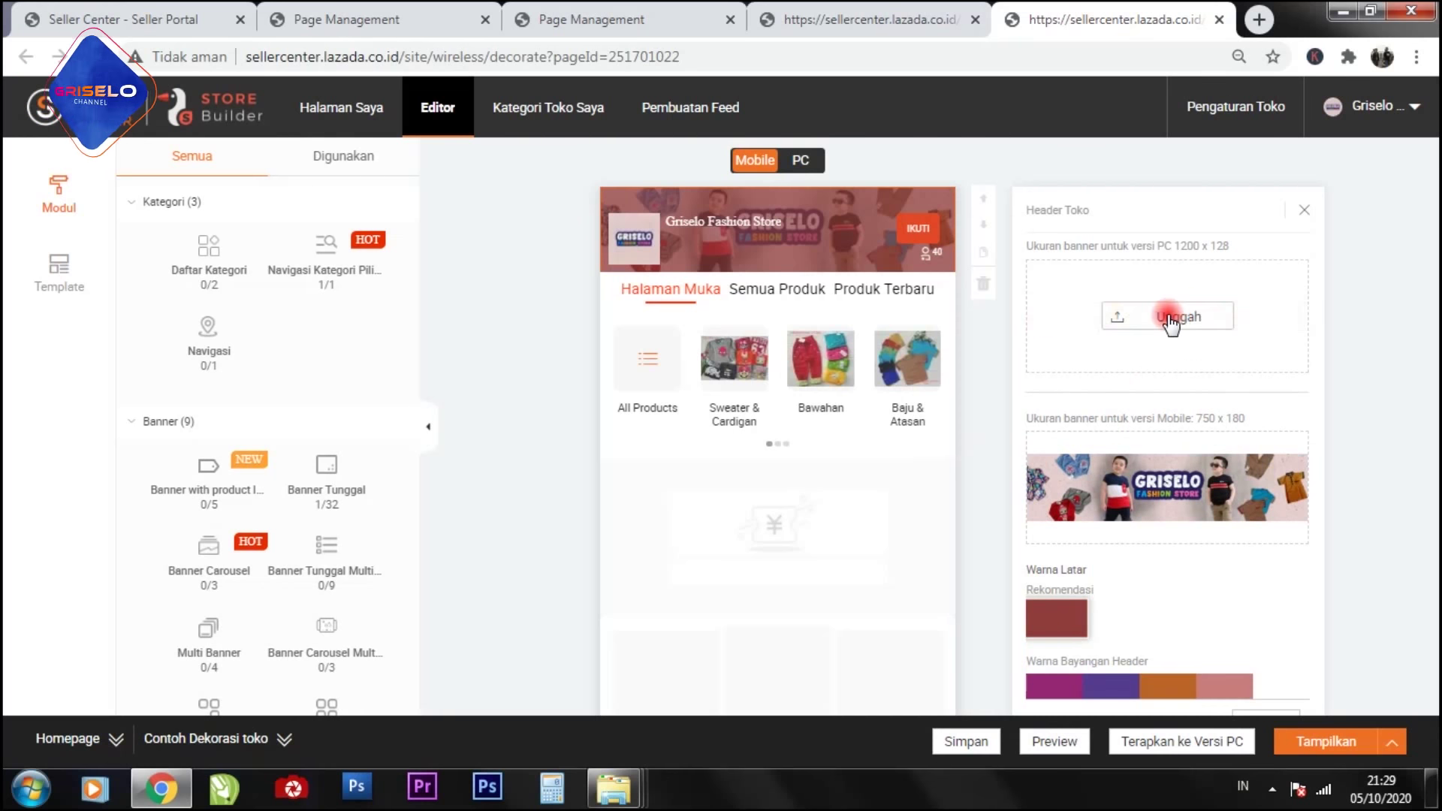
click(1169, 318)
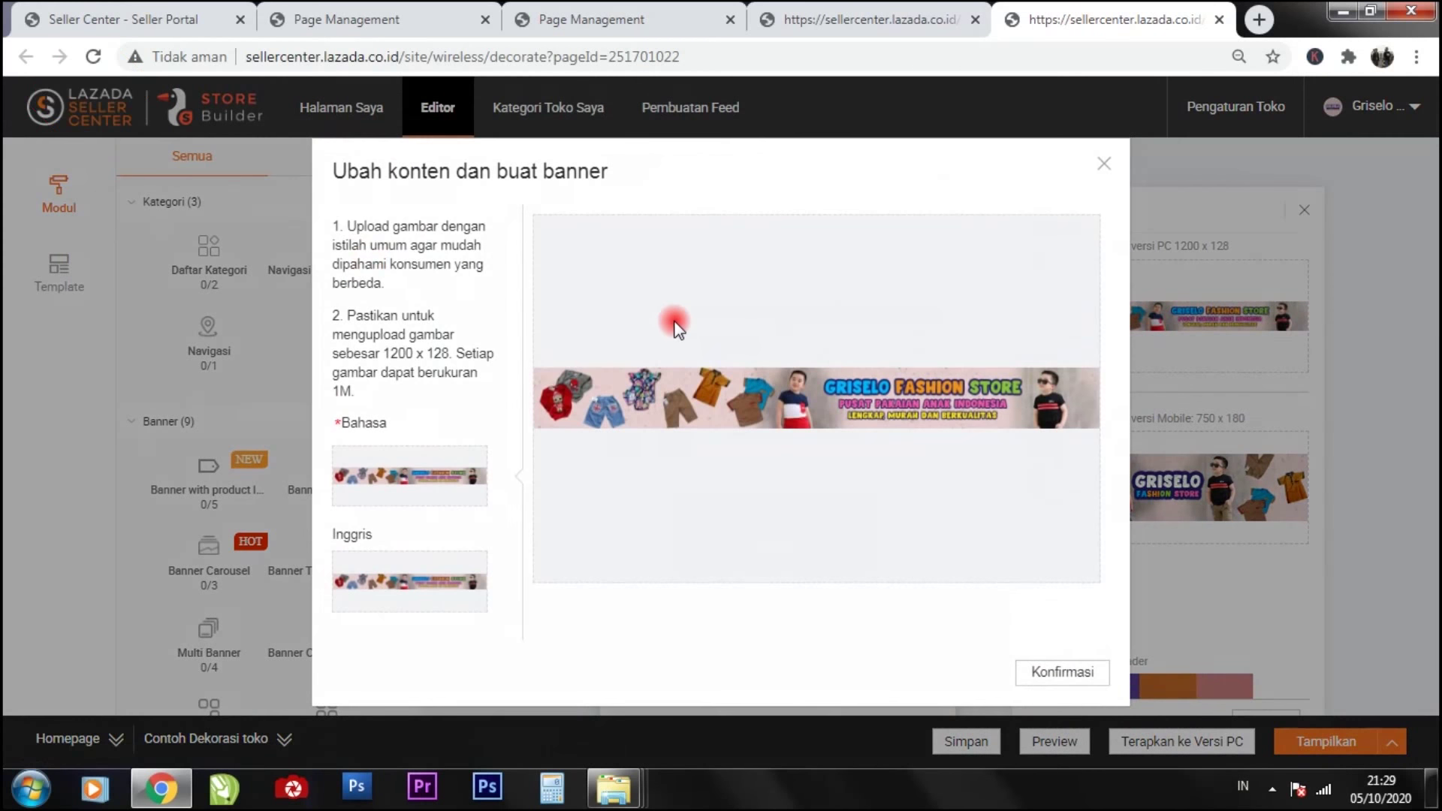
mouse_move(456, 497)
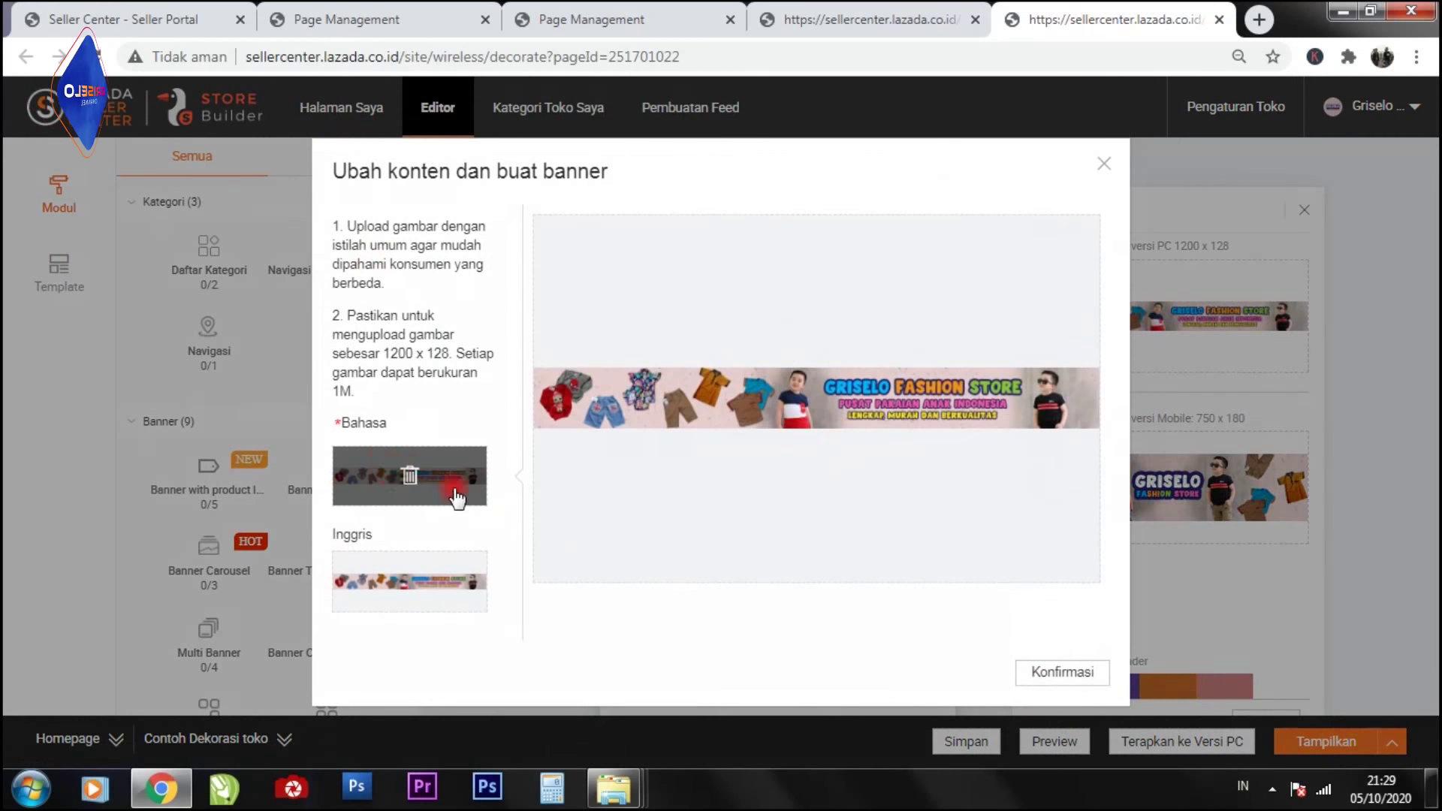
click(407, 479)
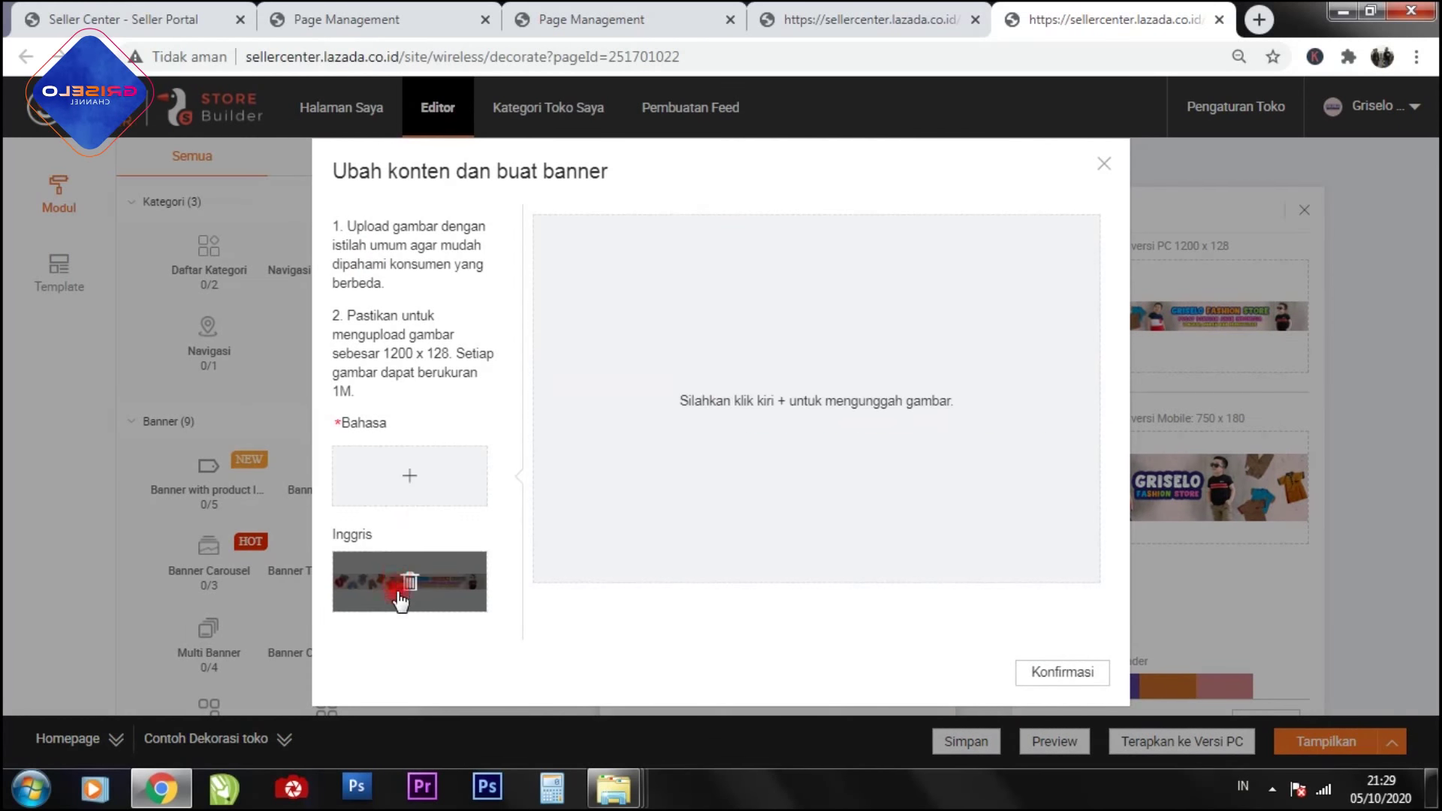
Step: Upload the "header lazada copy" image as the Bahasa PC header banner, crop it to 1200 x 128 and confirm
click(406, 481)
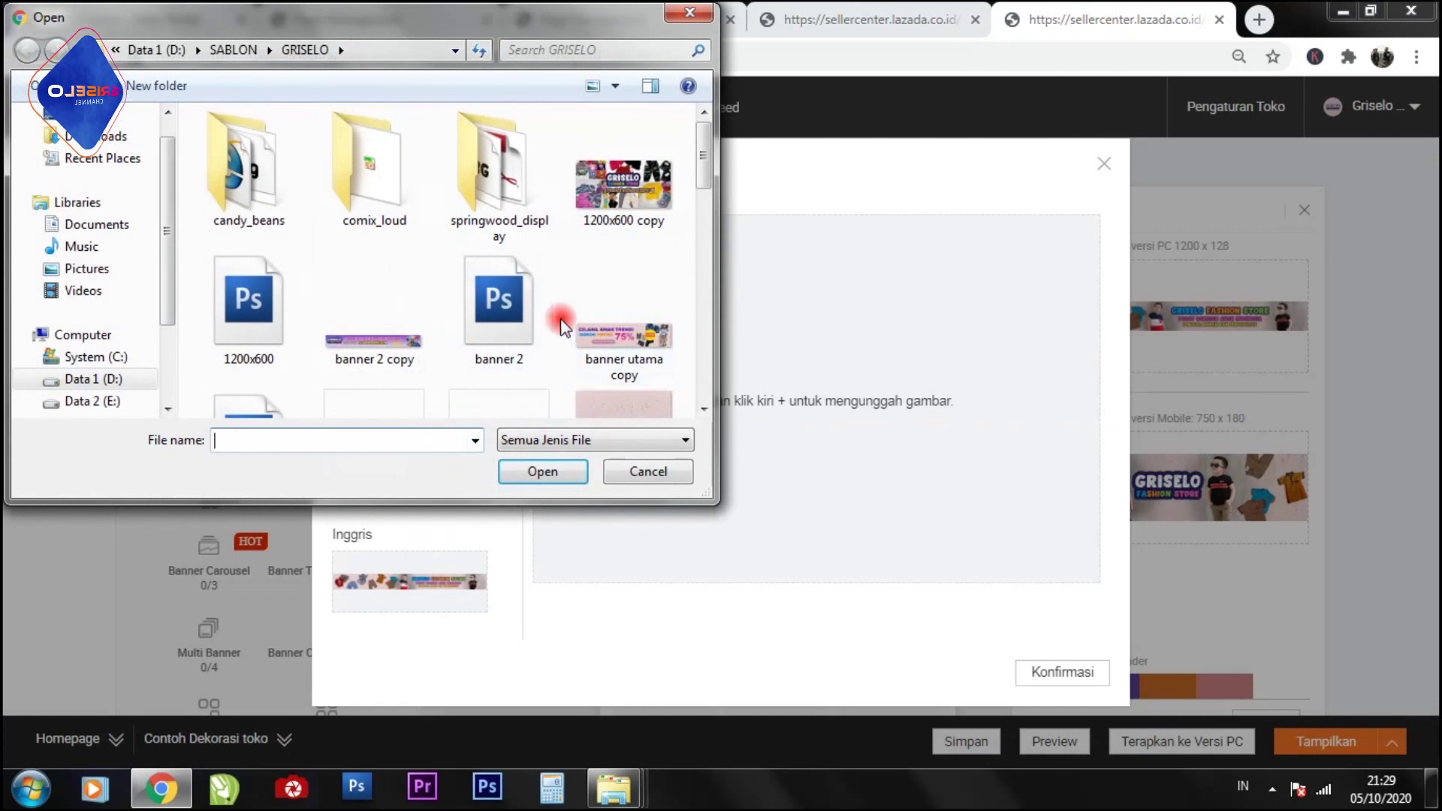
click(390, 326)
scroll(418, 320, down, 5)
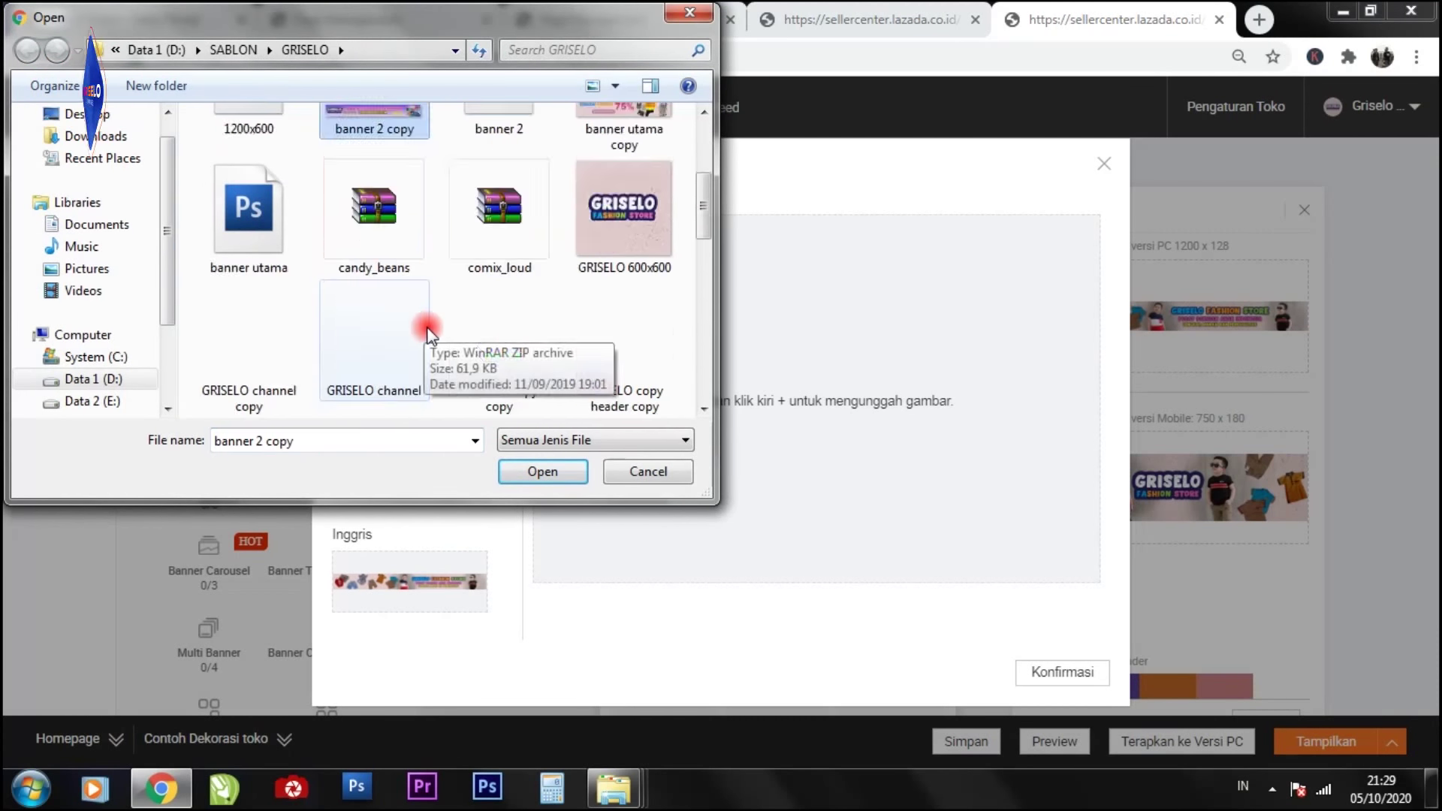
scroll(428, 333, down, 5)
scroll(434, 315, up, 4)
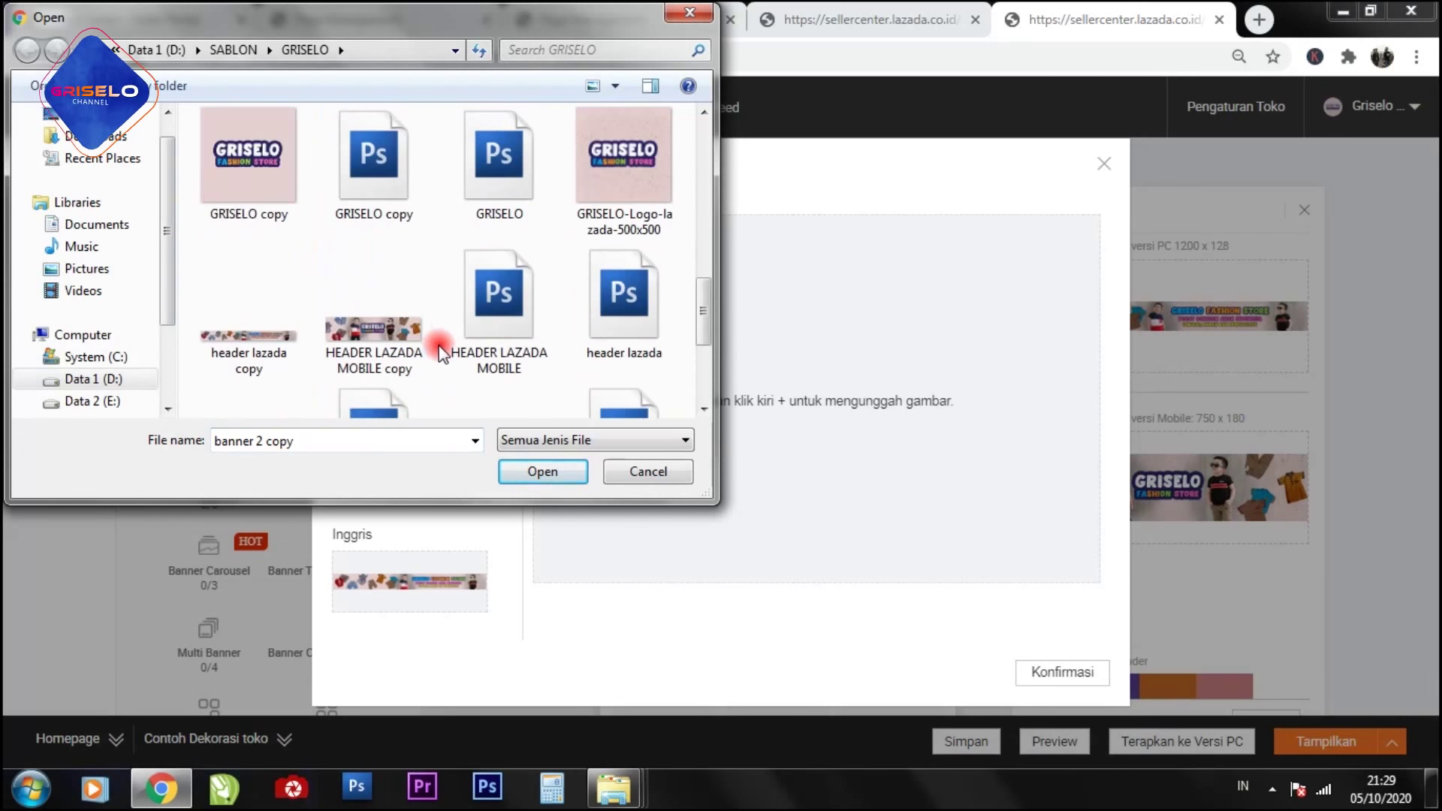
click(255, 341)
click(542, 471)
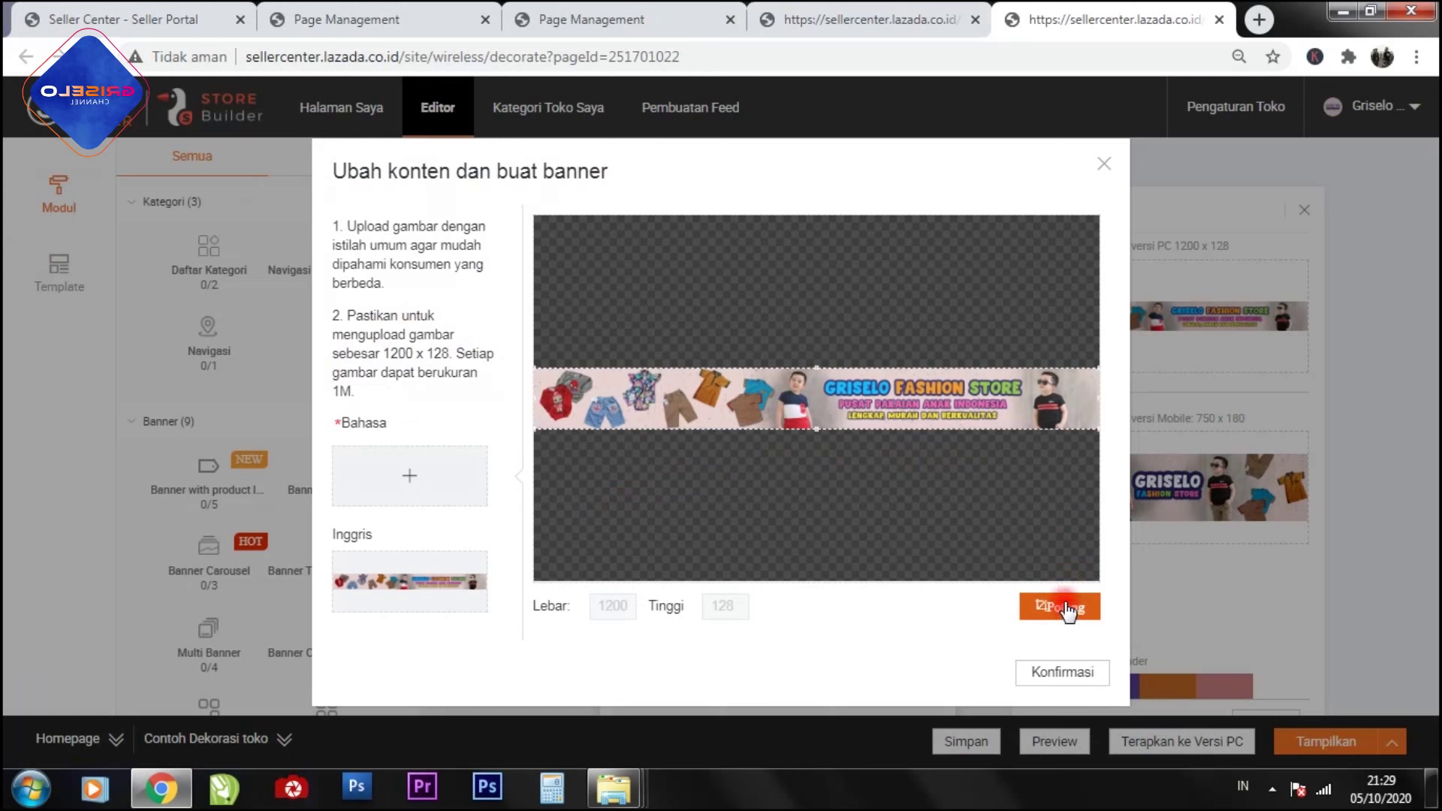
click(1067, 609)
click(1058, 675)
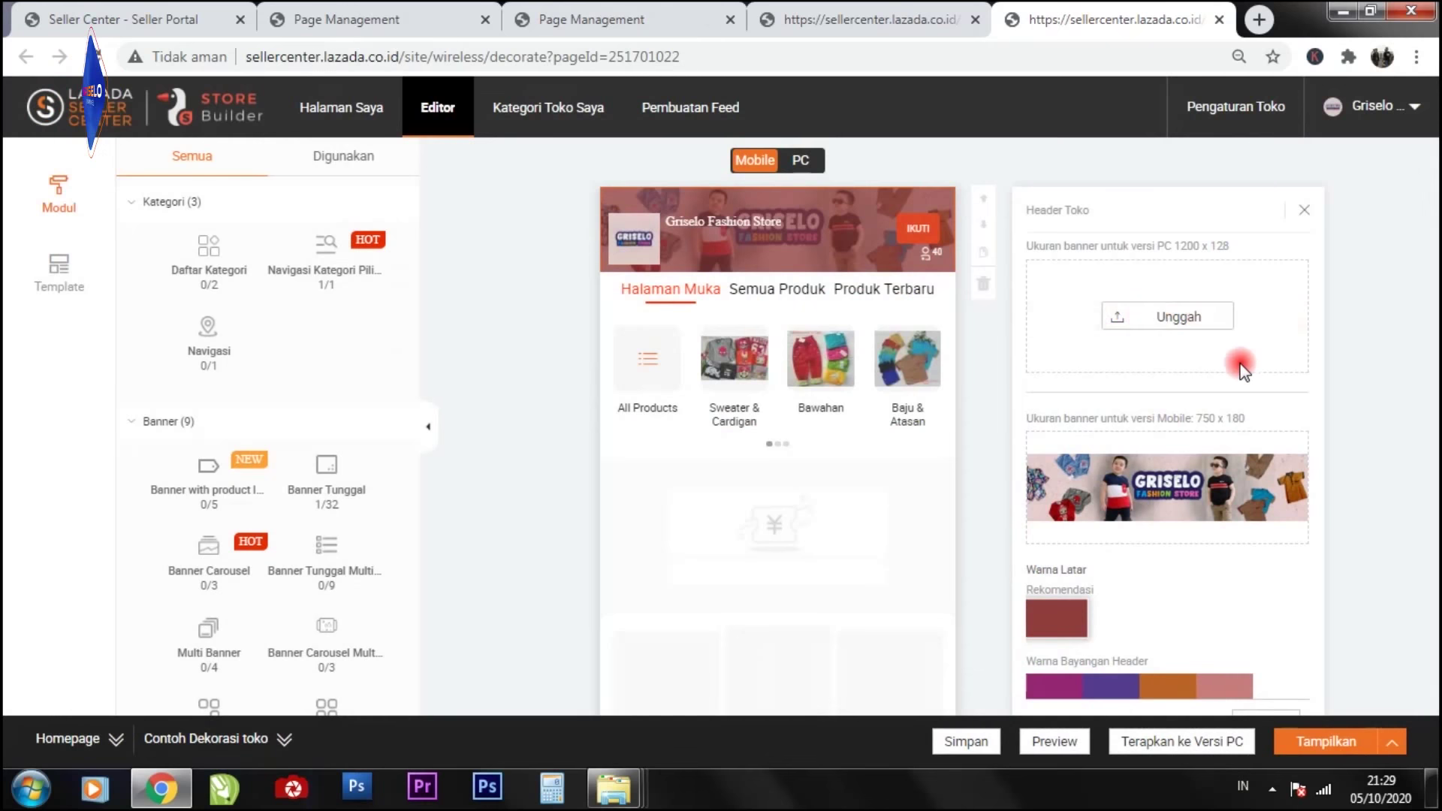
Step: Review the store header's background colour and Smart Product Display options, and save the header settings
mouse_move(1168, 502)
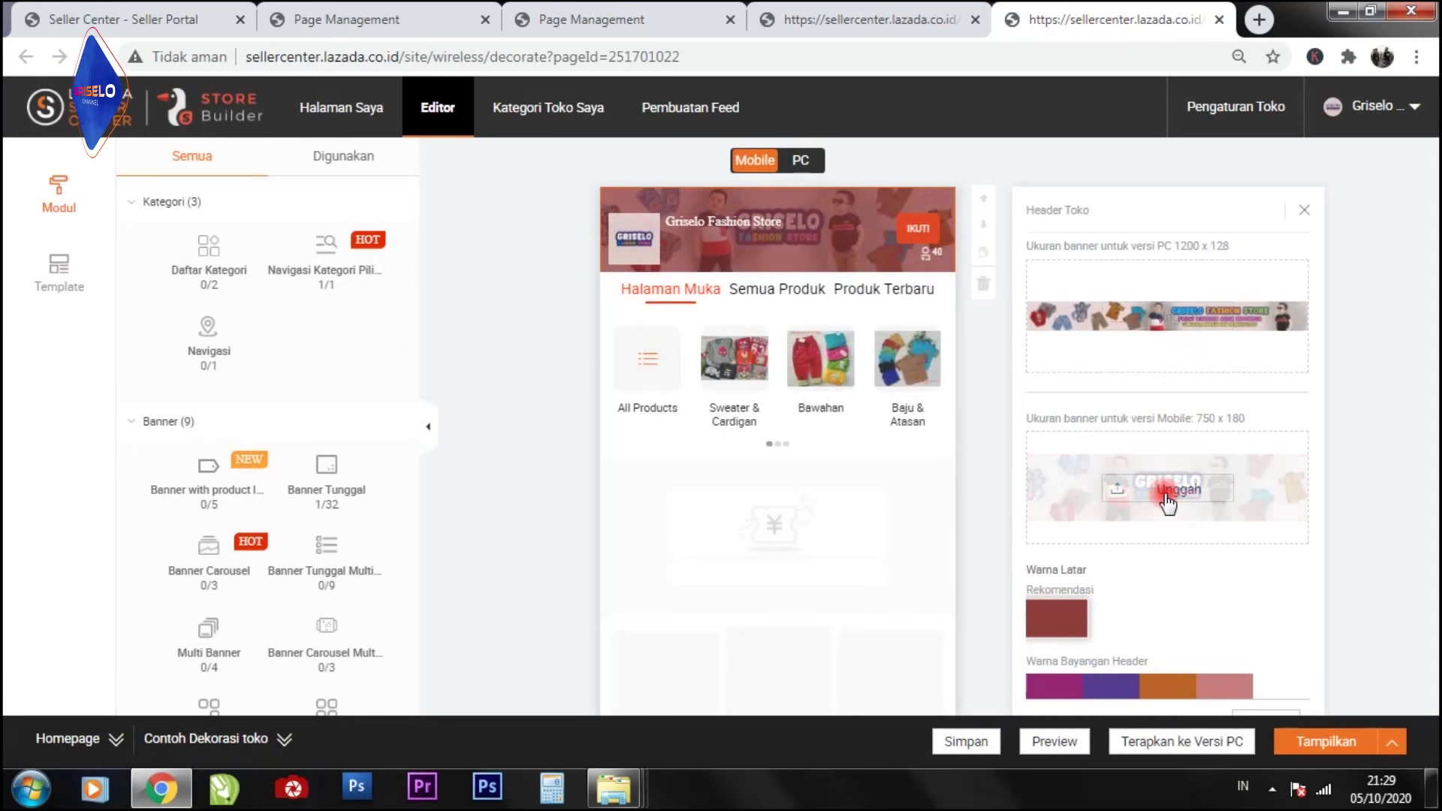
scroll(1243, 482, down, 4)
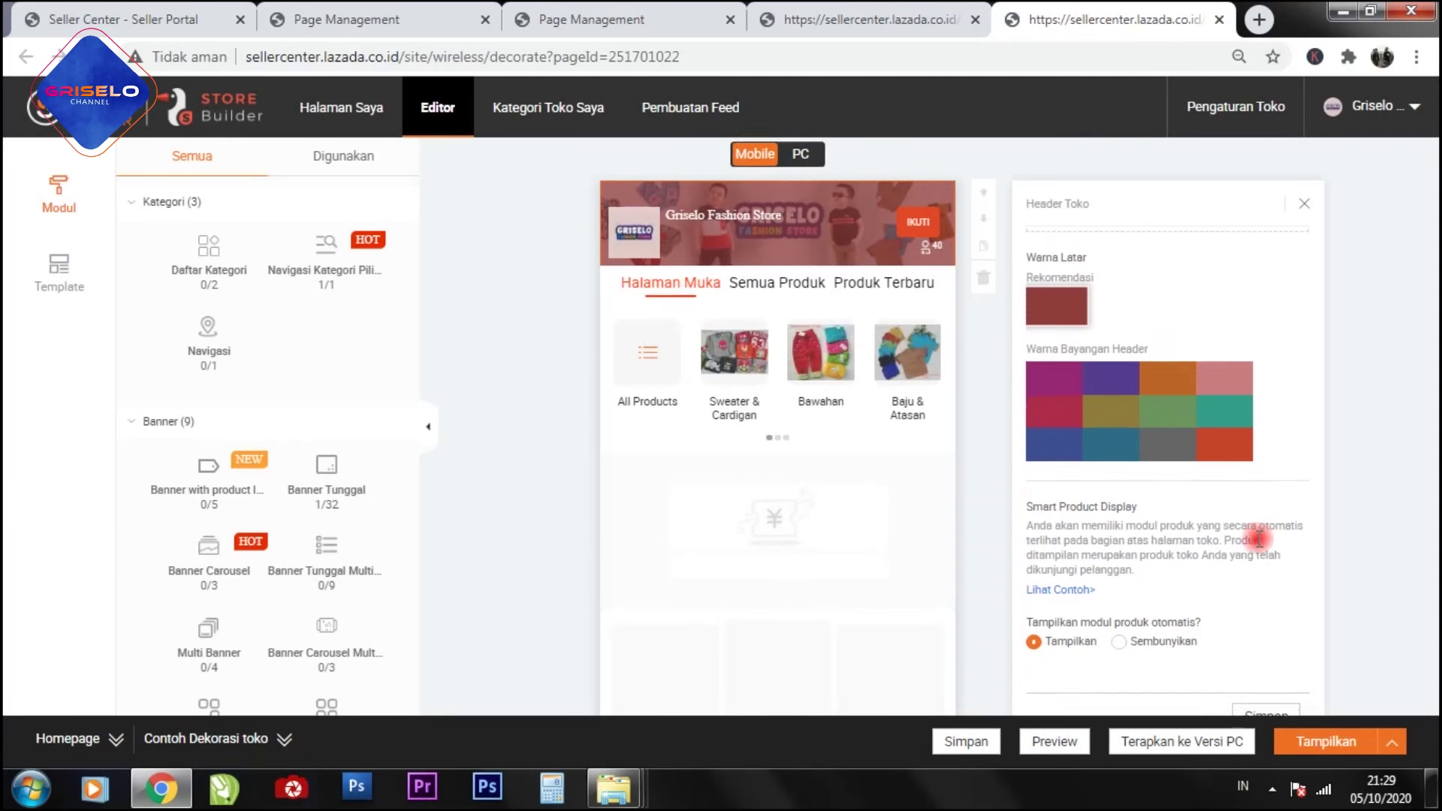
scroll(1243, 539, down, 4)
click(1266, 407)
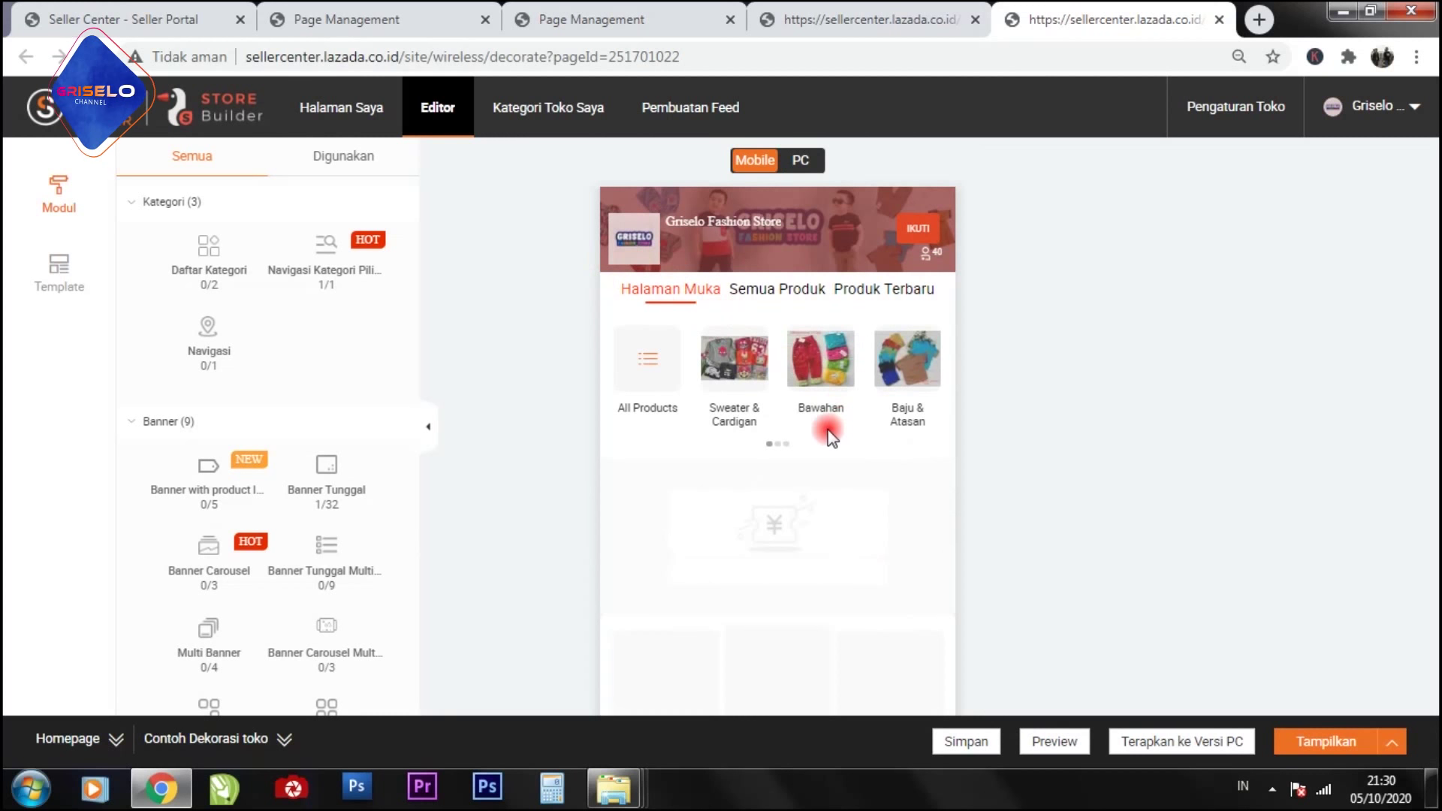
Step: Open the TERBARUJULI2020 homepage version in the editor from the Page Management page
scroll(826, 420, down, 3)
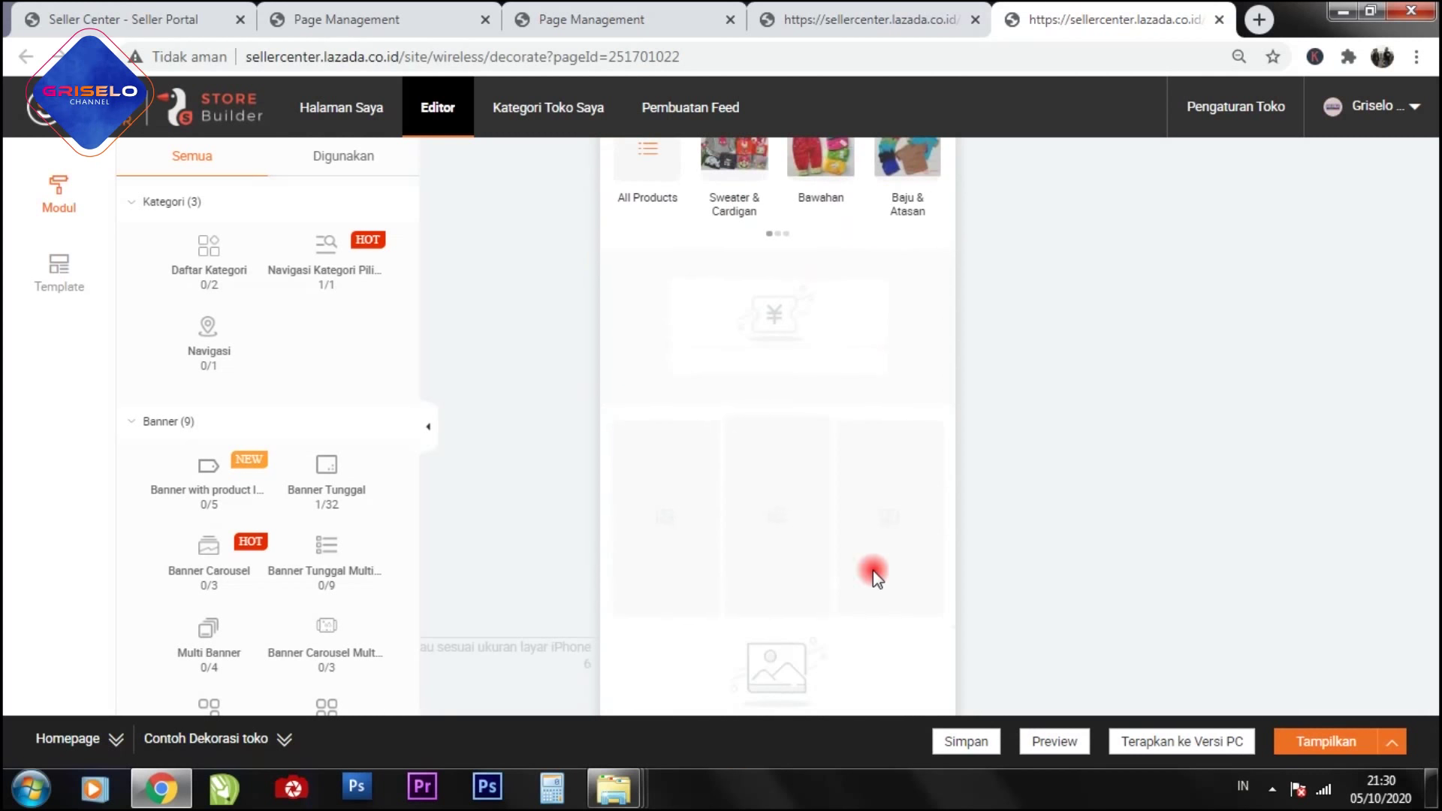
scroll(795, 466, up, 3)
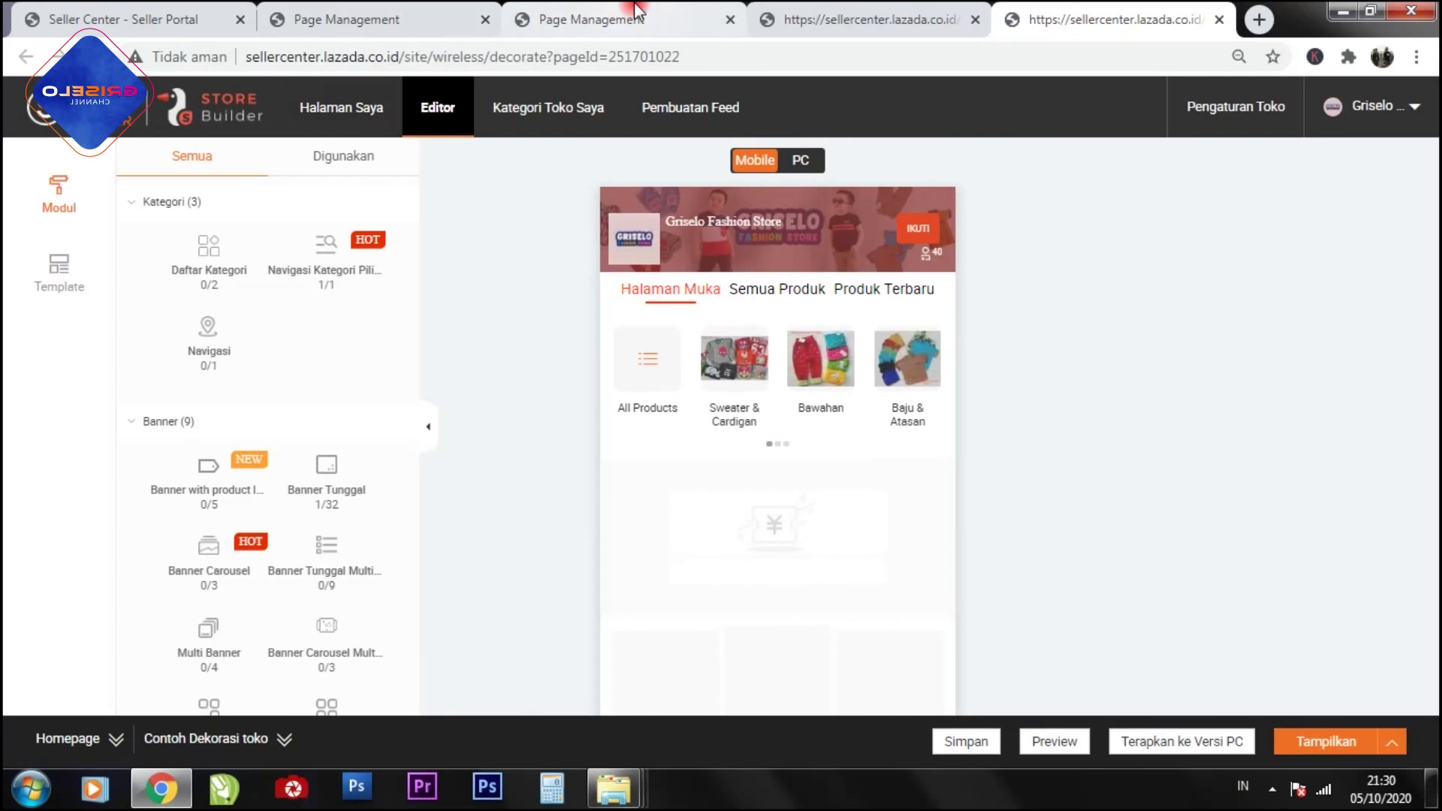
click(607, 19)
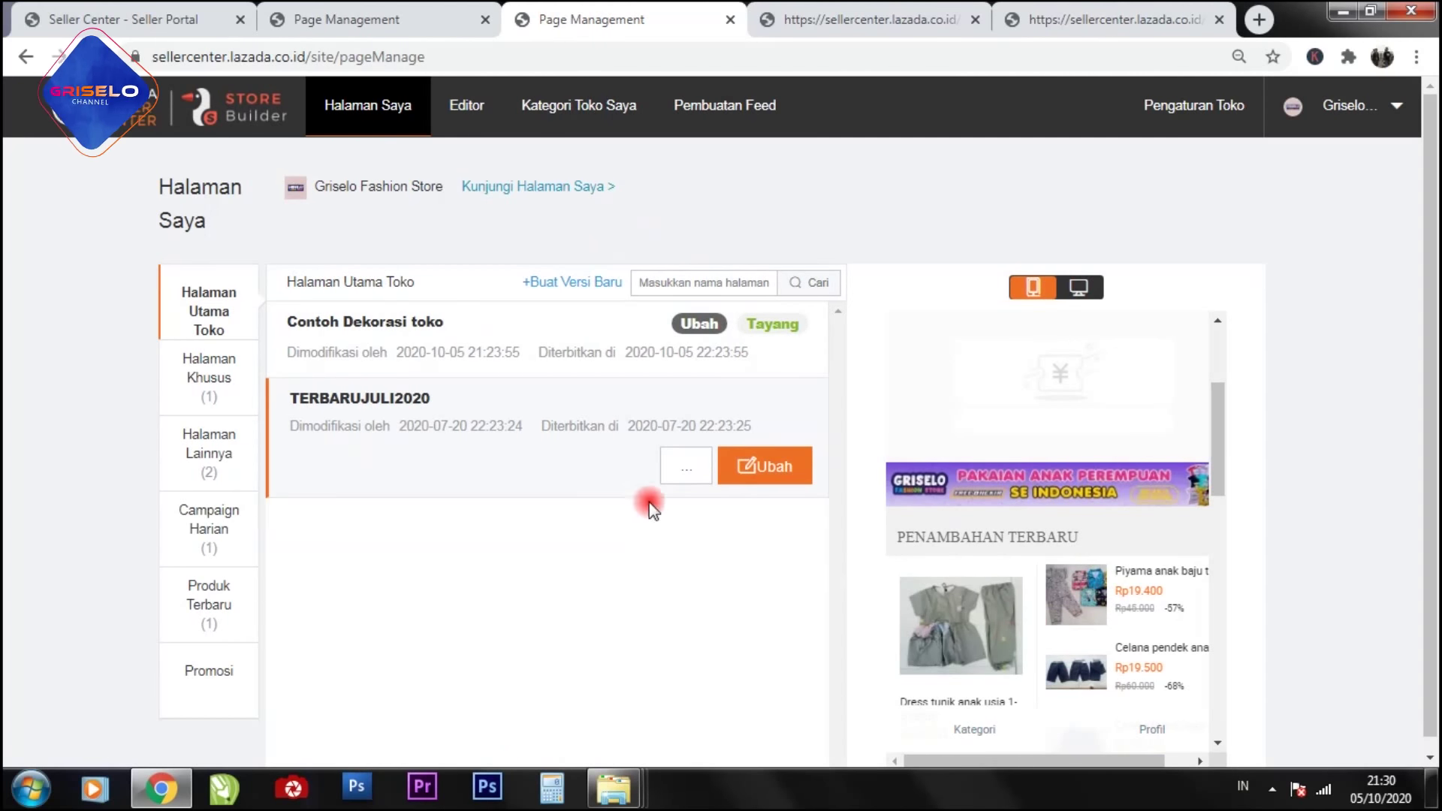
click(764, 473)
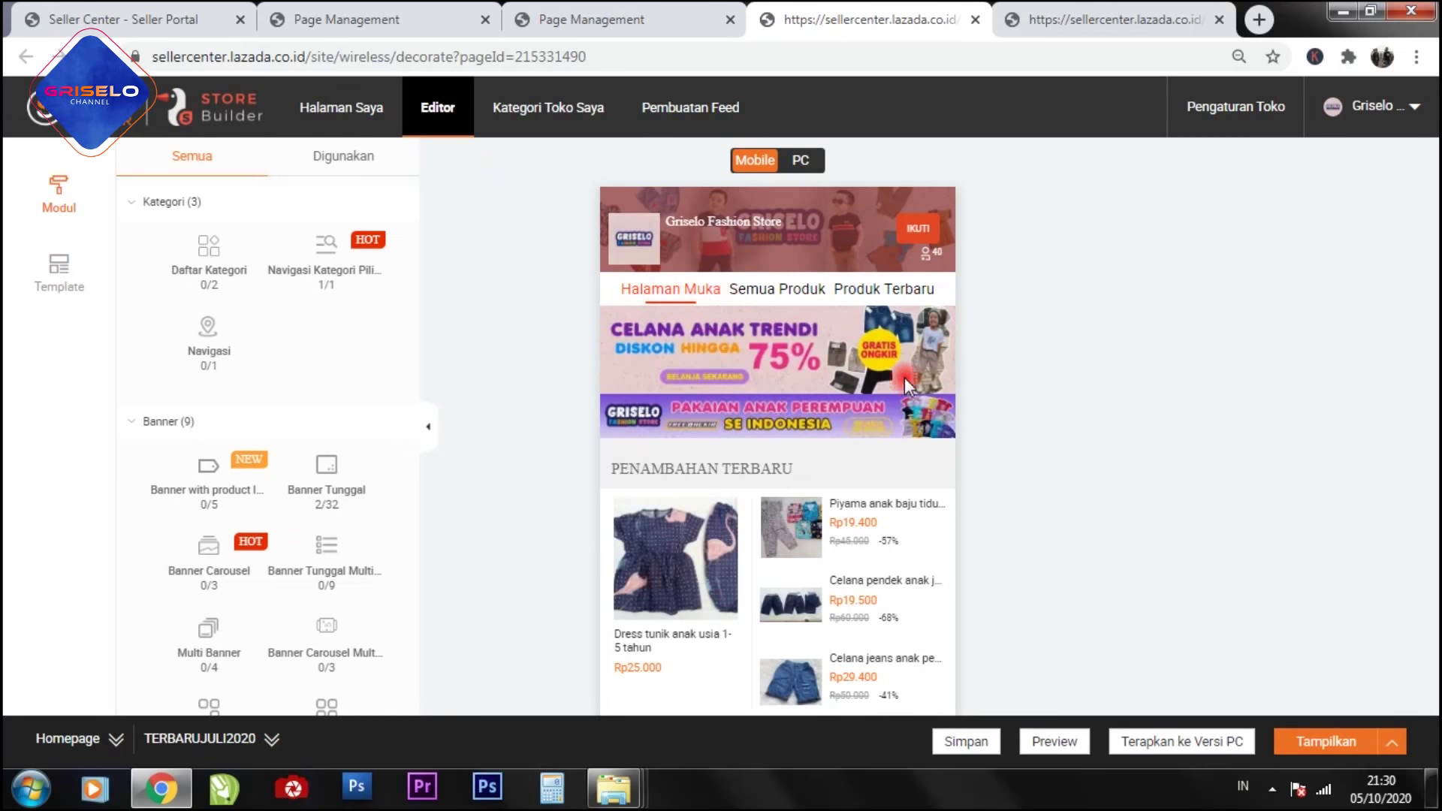
Step: Look over the mobile homepage and examine the settings of both single banners and the PENAMBAHAN TERBARU product module
scroll(904, 382, down, 10)
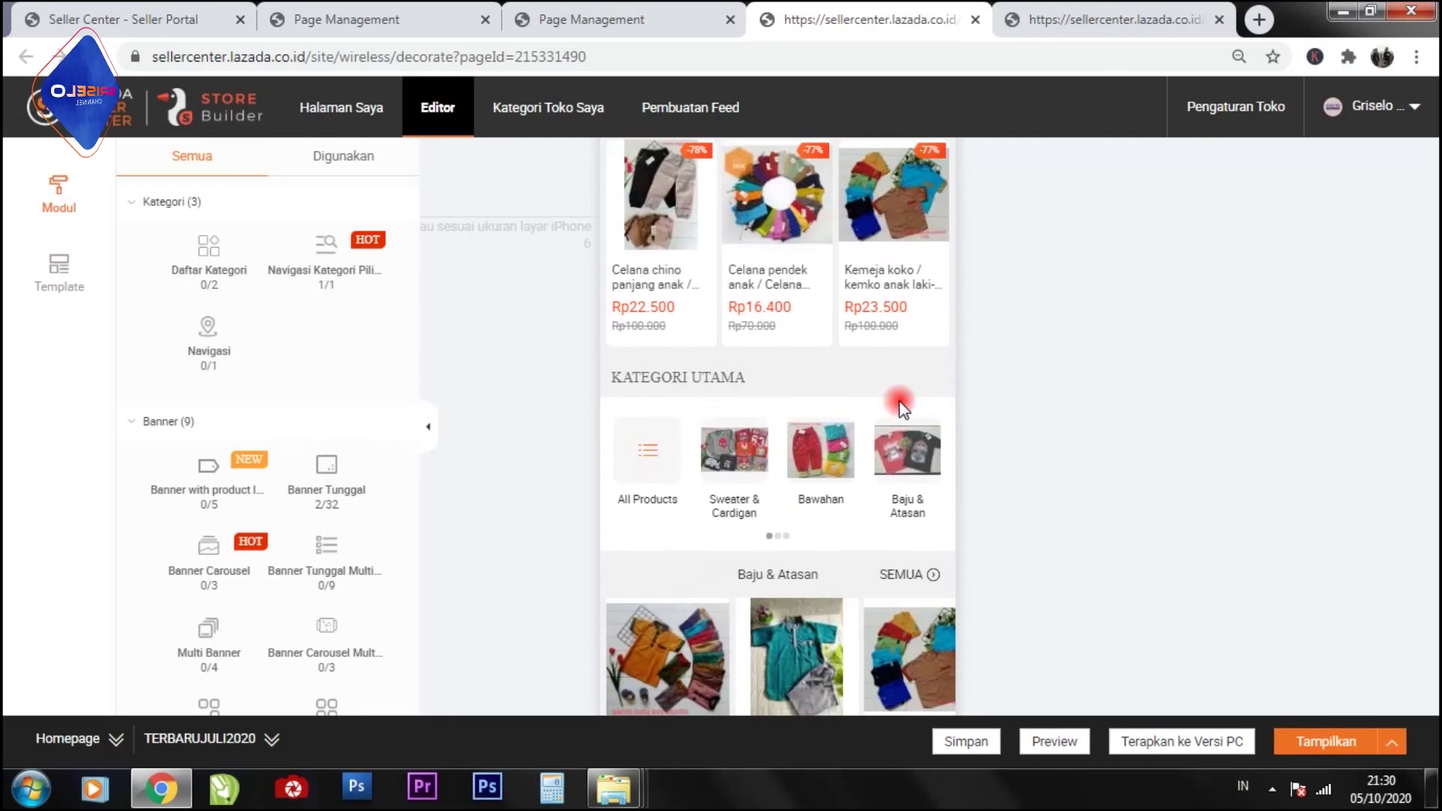
scroll(899, 401, up, 10)
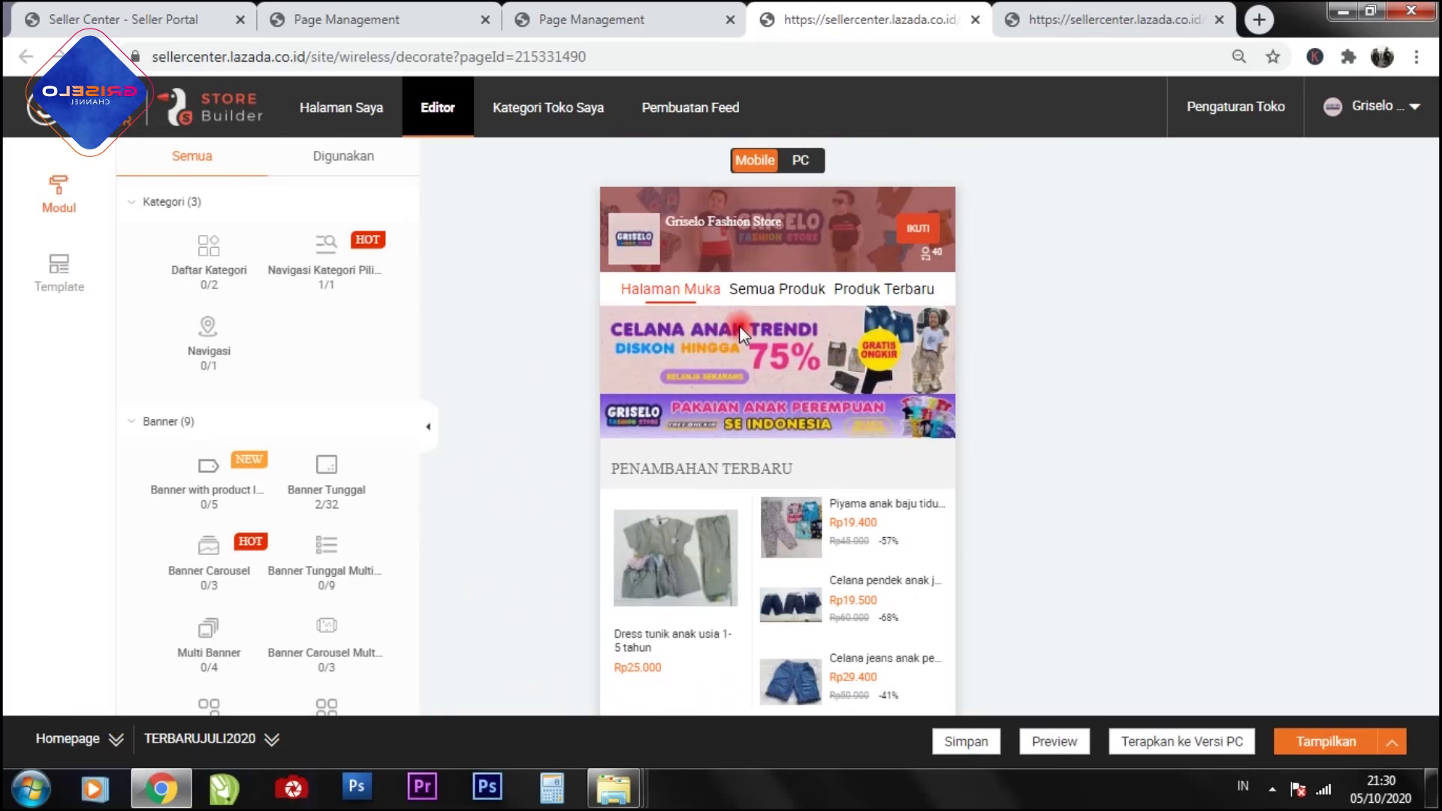
click(739, 326)
scroll(807, 233, up, 1)
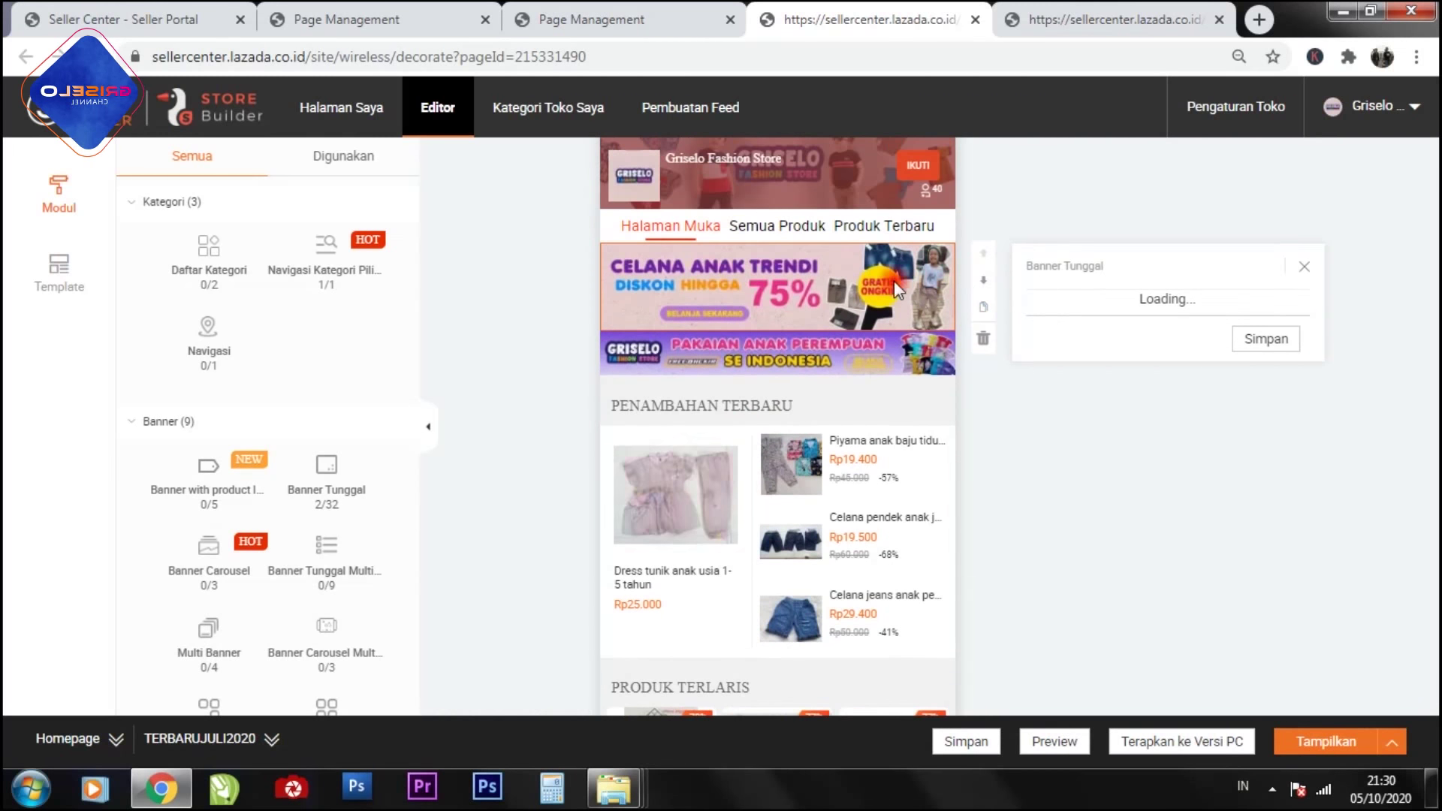
click(764, 344)
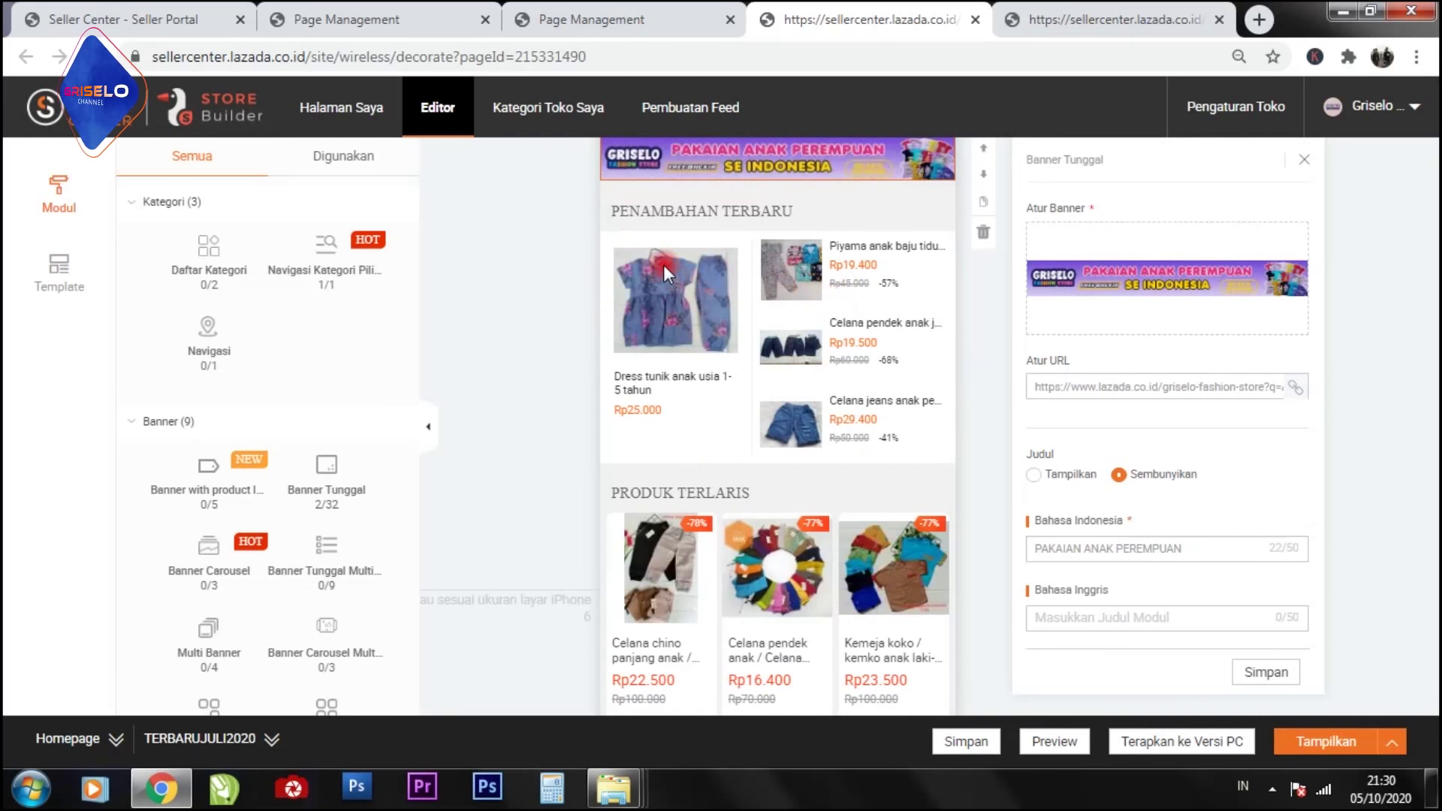
click(870, 223)
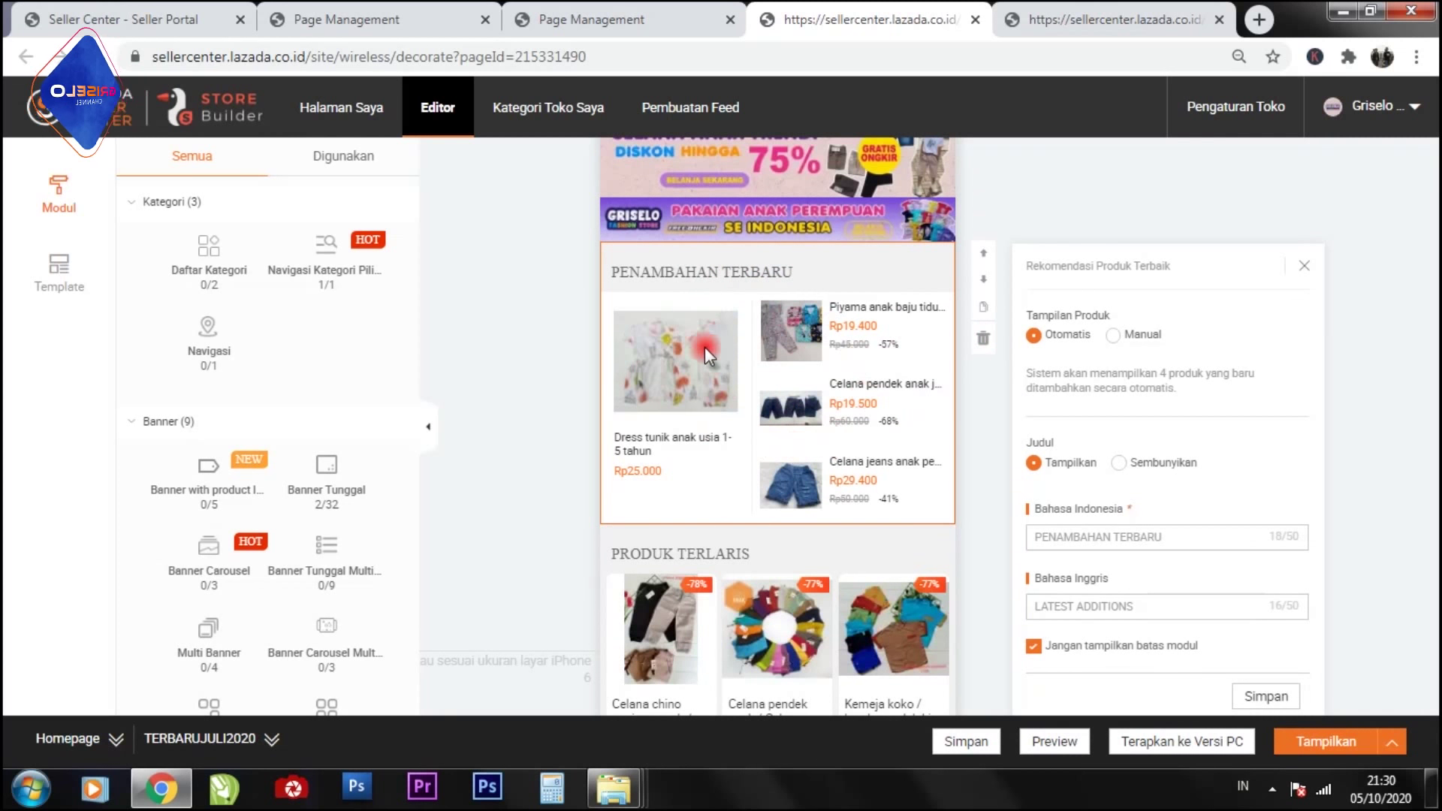
Step: Examine the remaining homepage modules, including the KATEGORI UTAMA module and the category product rows beneath it
scroll(773, 393, down, 3)
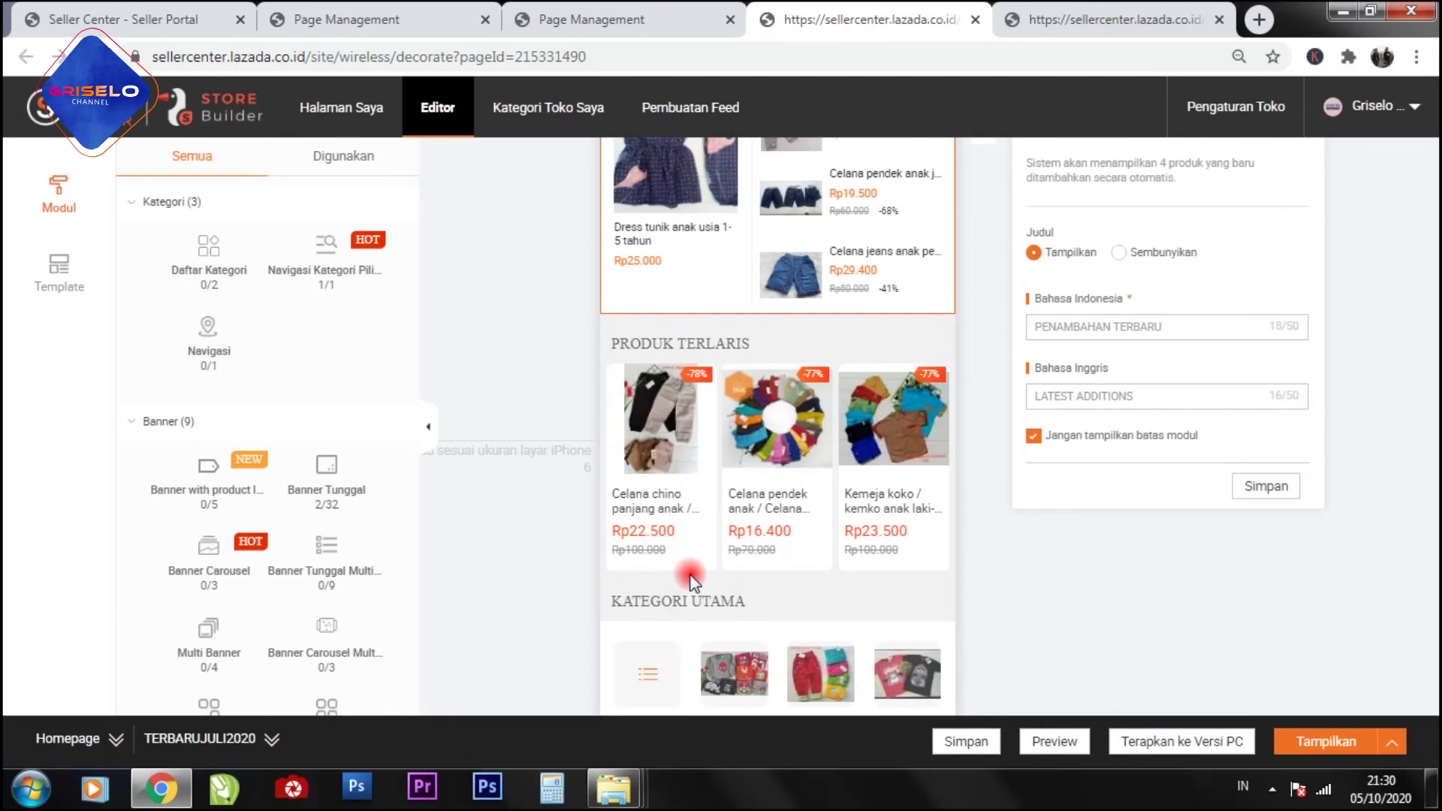
scroll(691, 579, down, 6)
scroll(787, 404, down, 1)
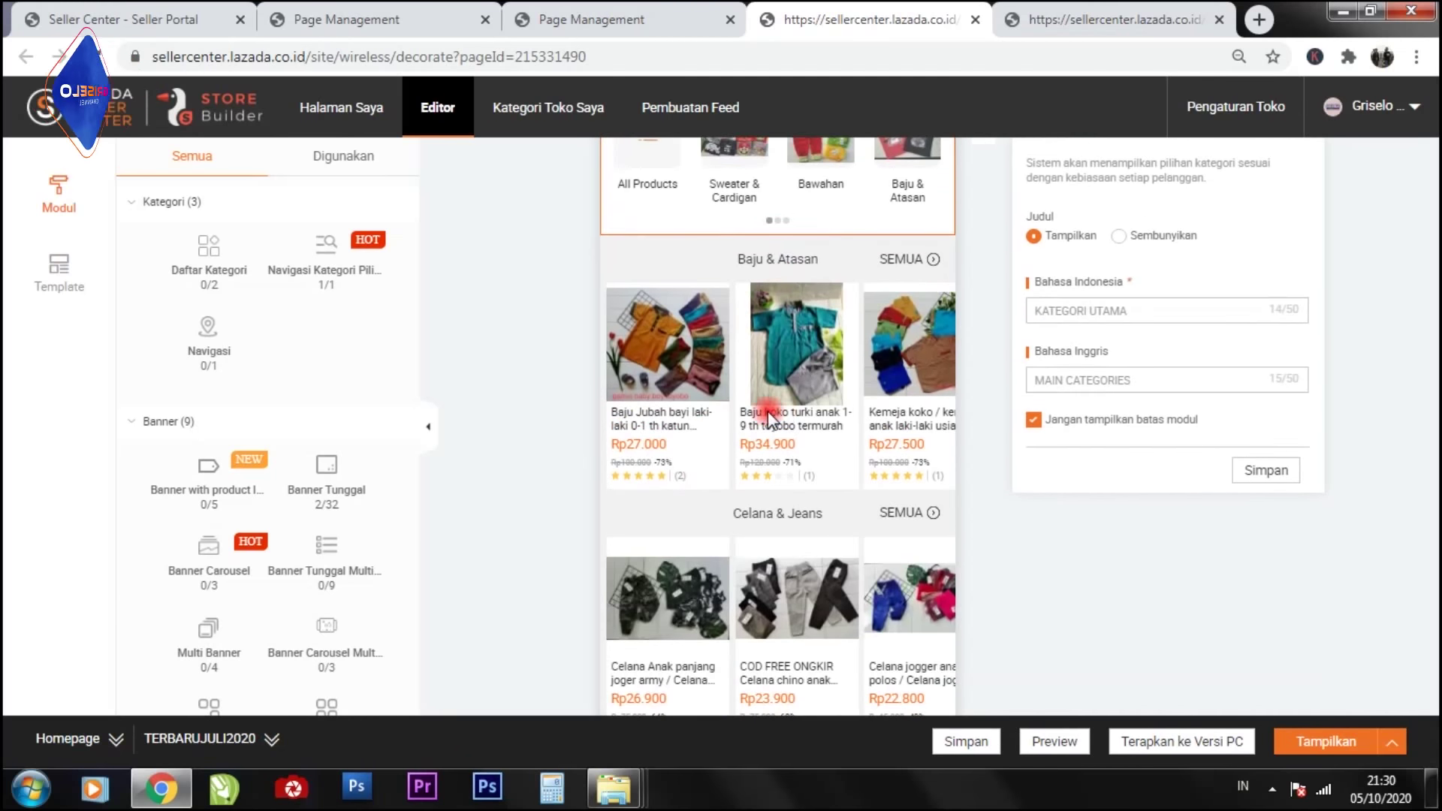
click(674, 510)
scroll(877, 398, down, 3)
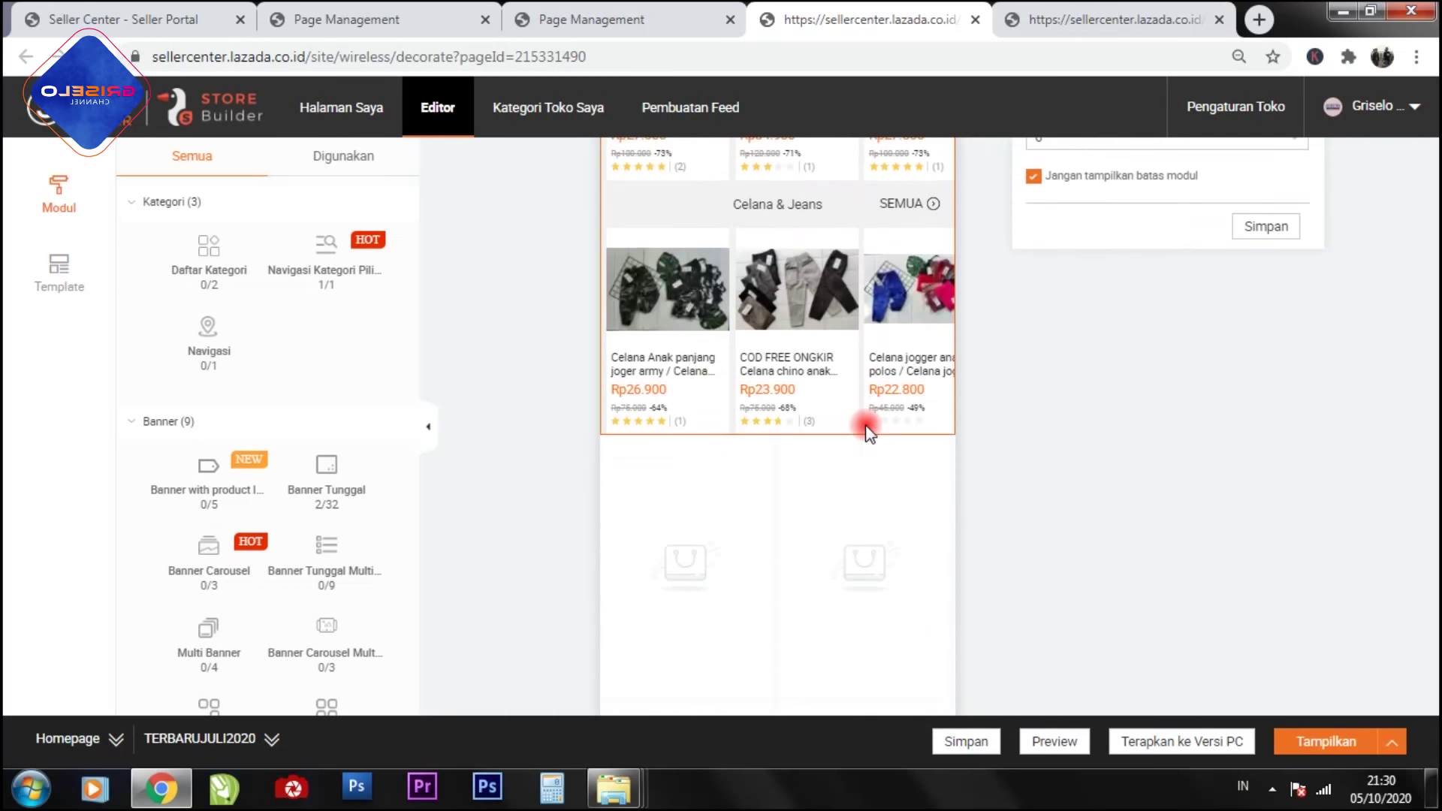
scroll(868, 432, up, 5)
scroll(868, 431, up, 5)
scroll(862, 425, up, 2)
Step: Move the CELANA ANAK TRENDI banner below the PAKAIAN ANAK PEREMPUAN banner, and move it back above
click(928, 350)
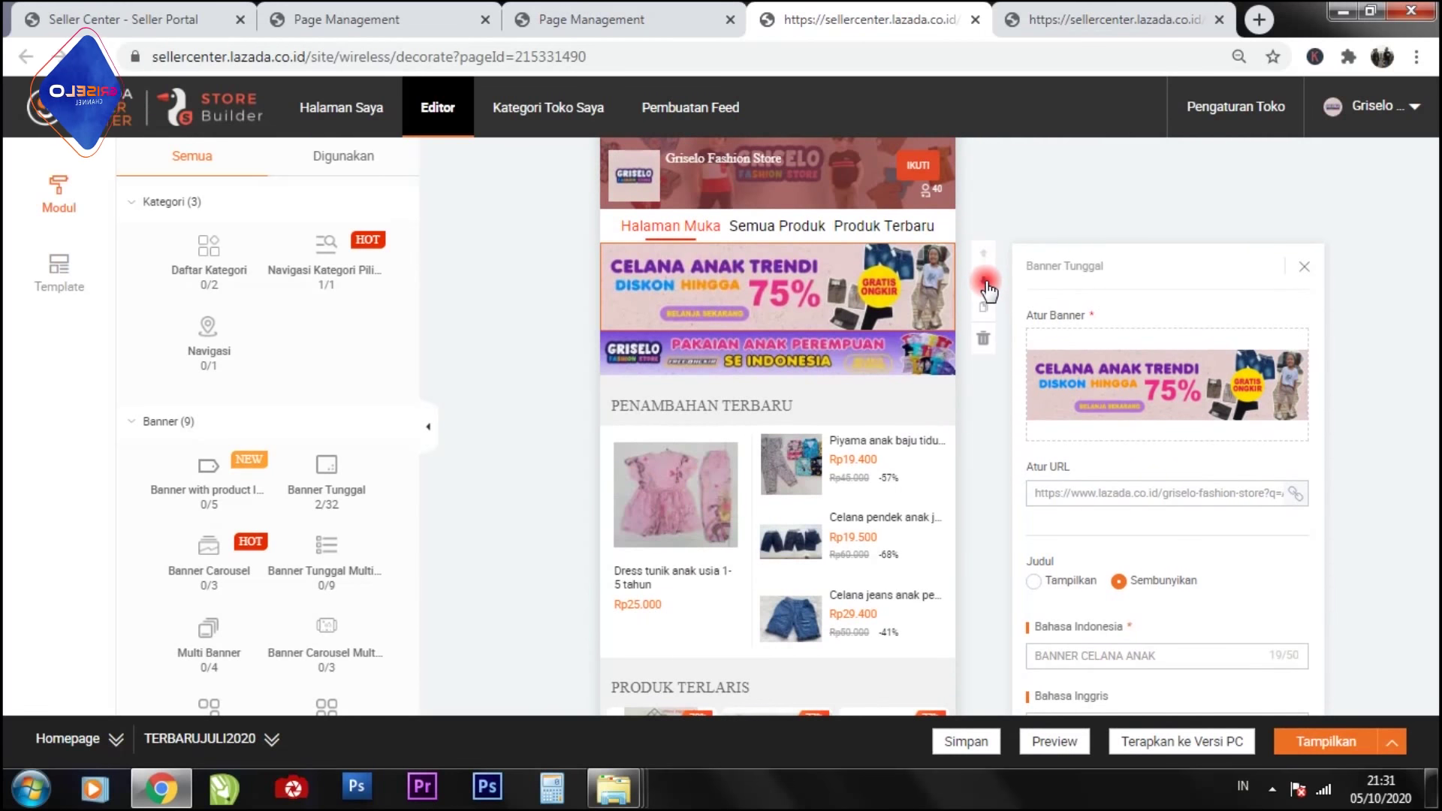
click(986, 286)
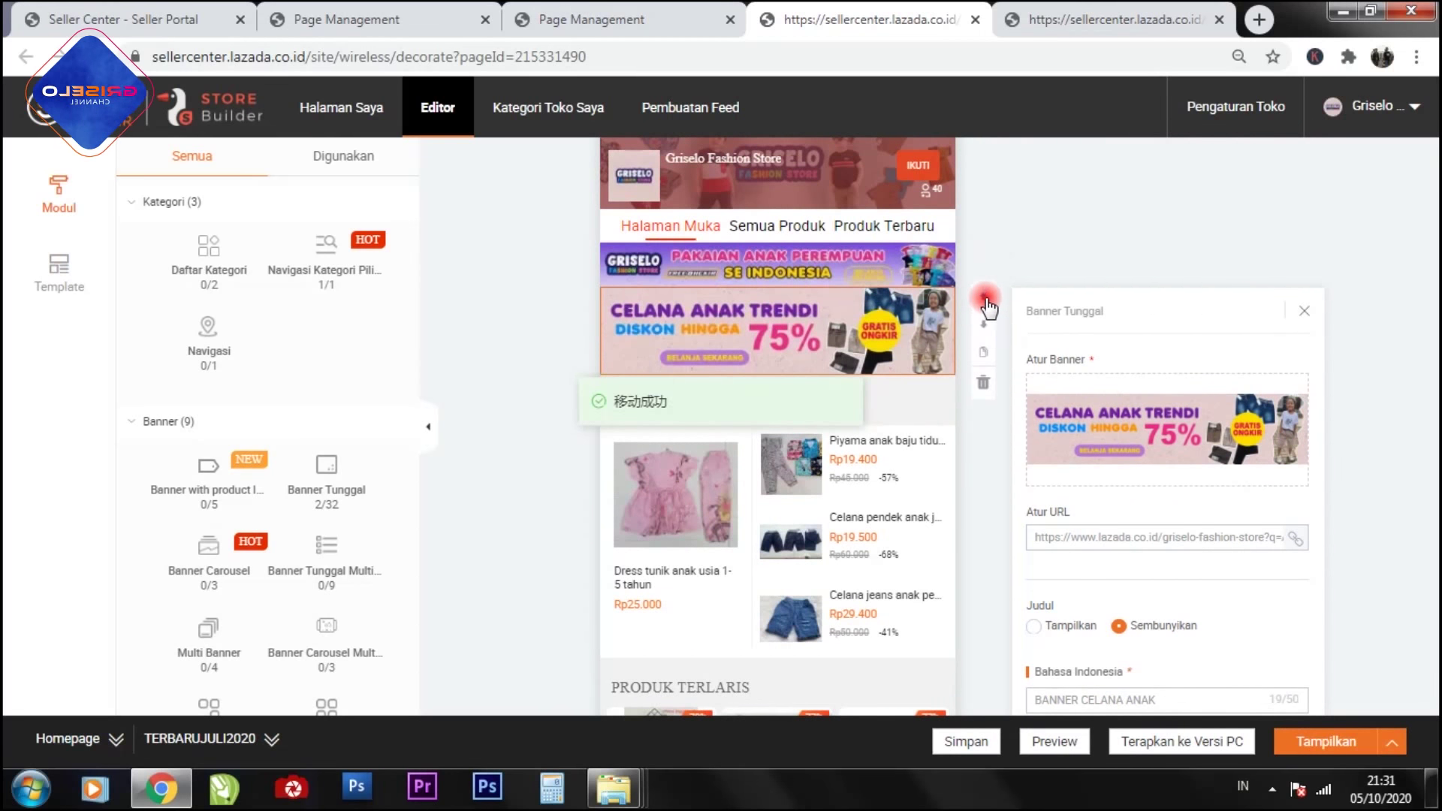
click(986, 304)
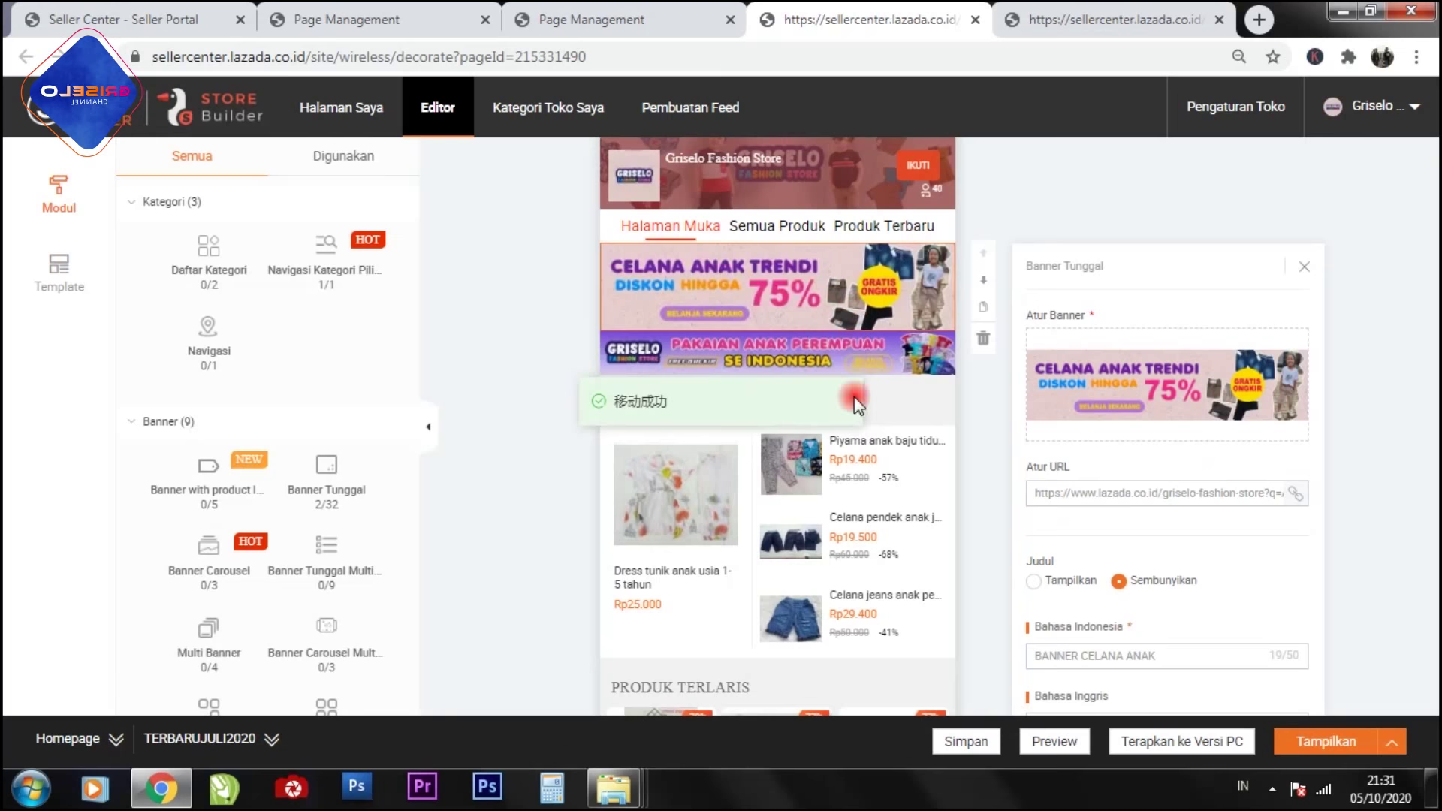
Step: Preview the homepage in its mobile version, look through its modules, and close the preview
mouse_move(1044, 742)
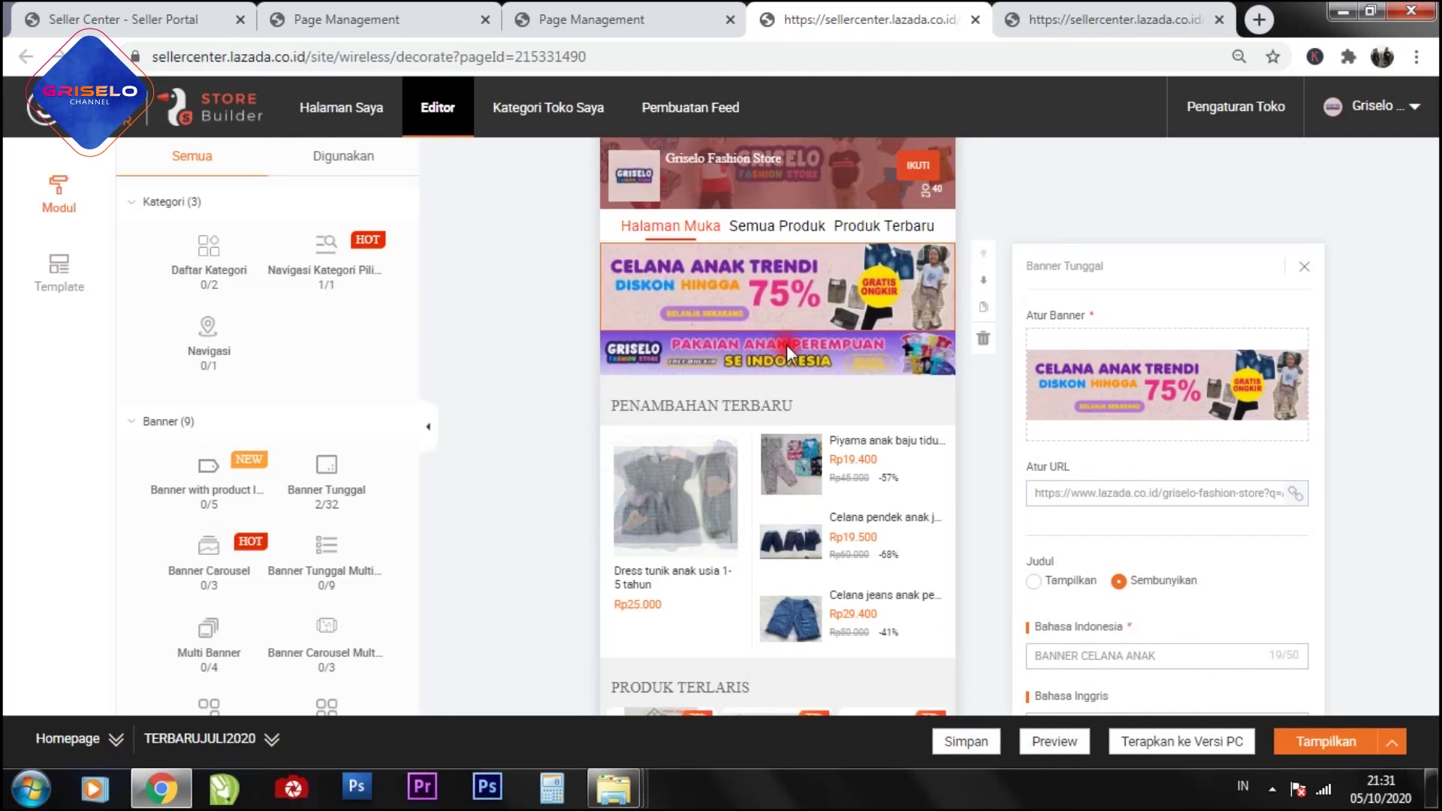
click(732, 368)
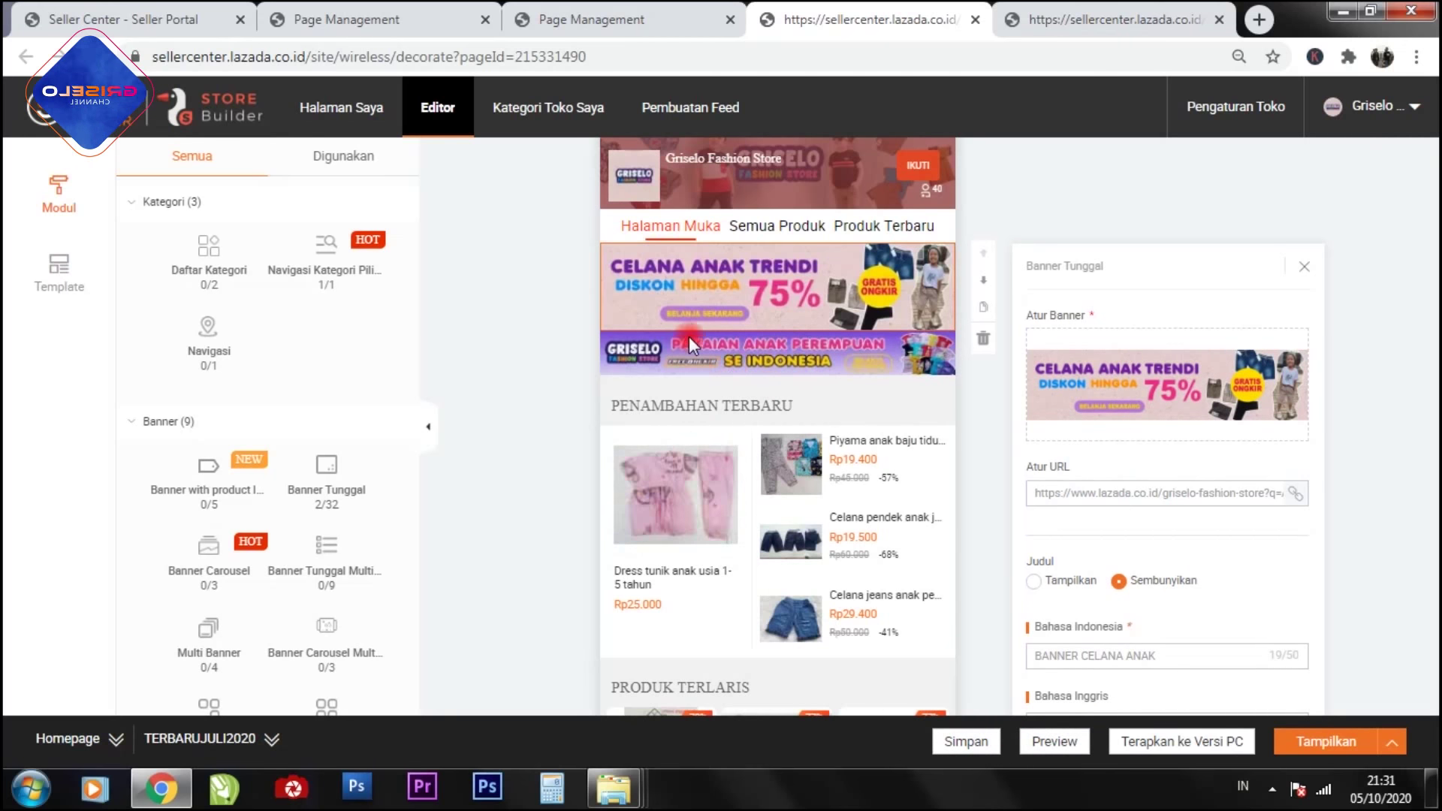
click(1053, 745)
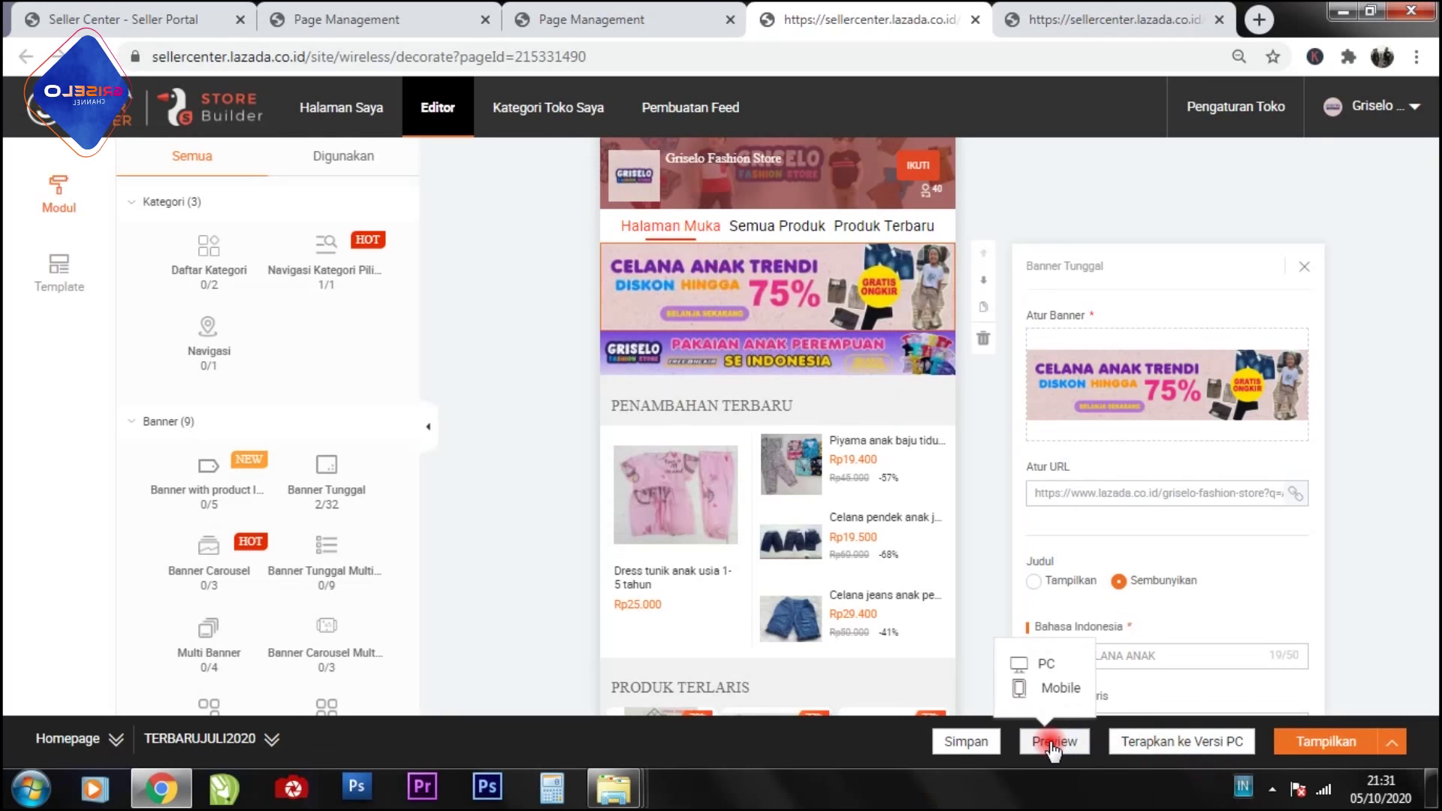
click(1055, 689)
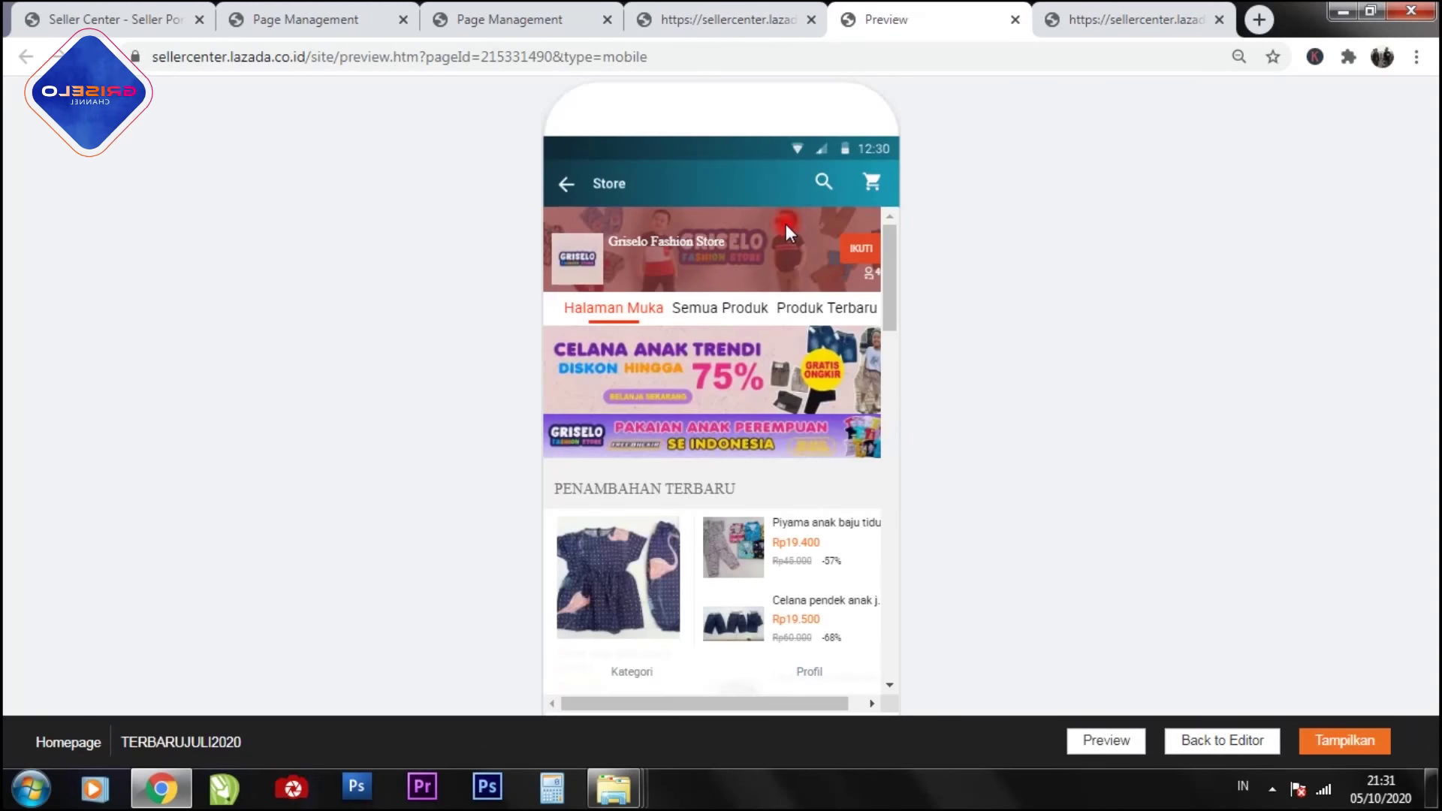
scroll(784, 234, down, 8)
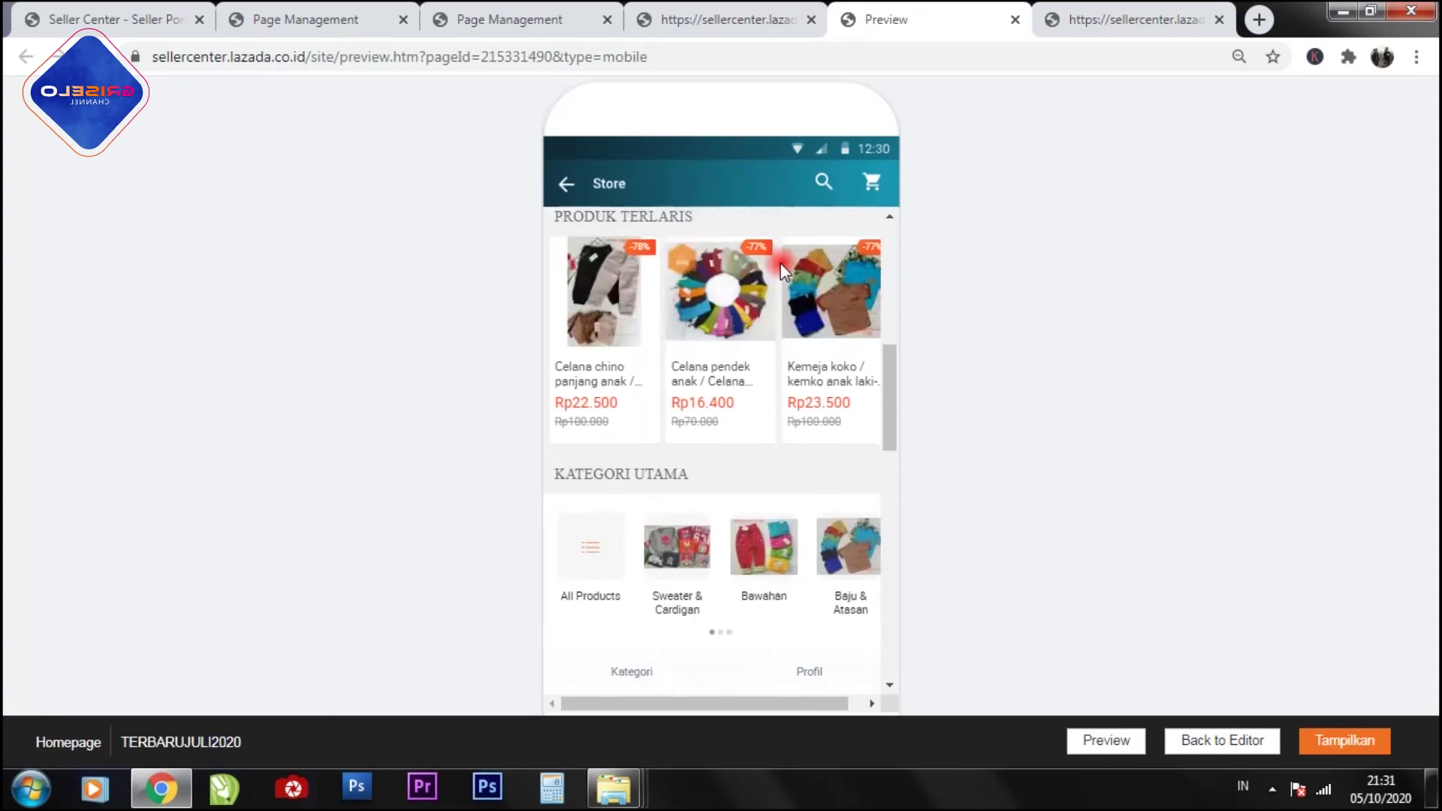
scroll(781, 263, up, 8)
click(1014, 19)
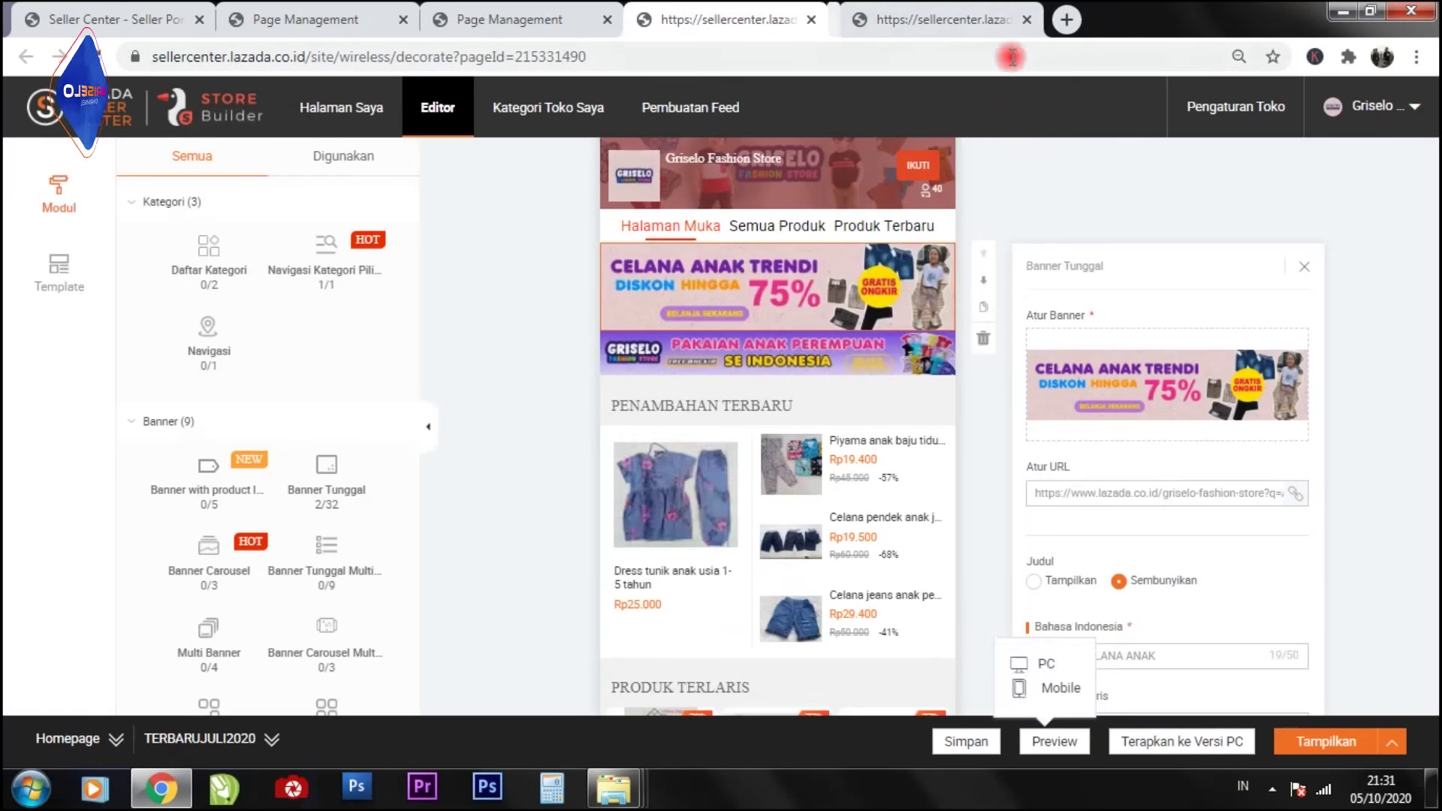
Step: Preview the homepage in its PC version, look through its banners, and close the preview
click(1051, 741)
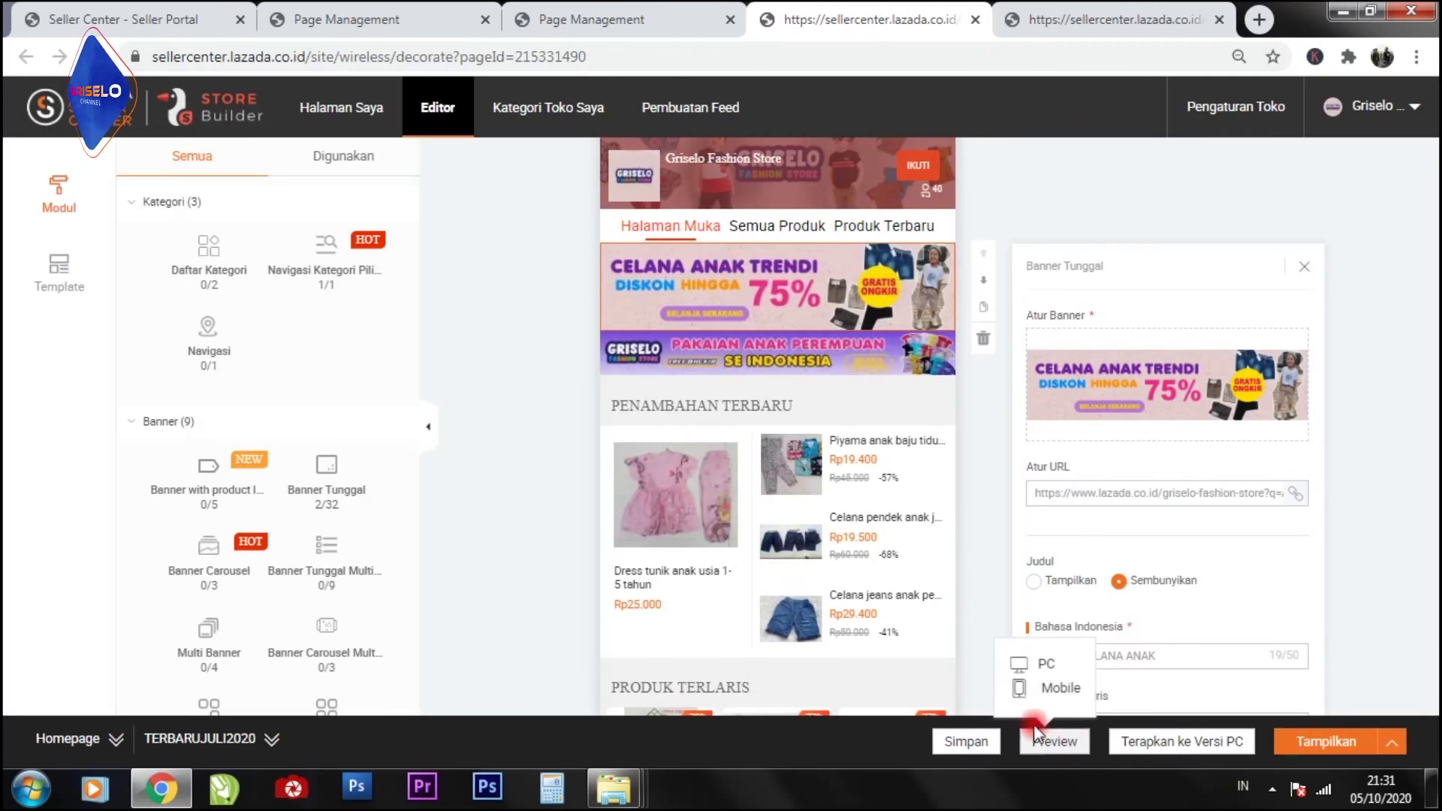
click(1048, 664)
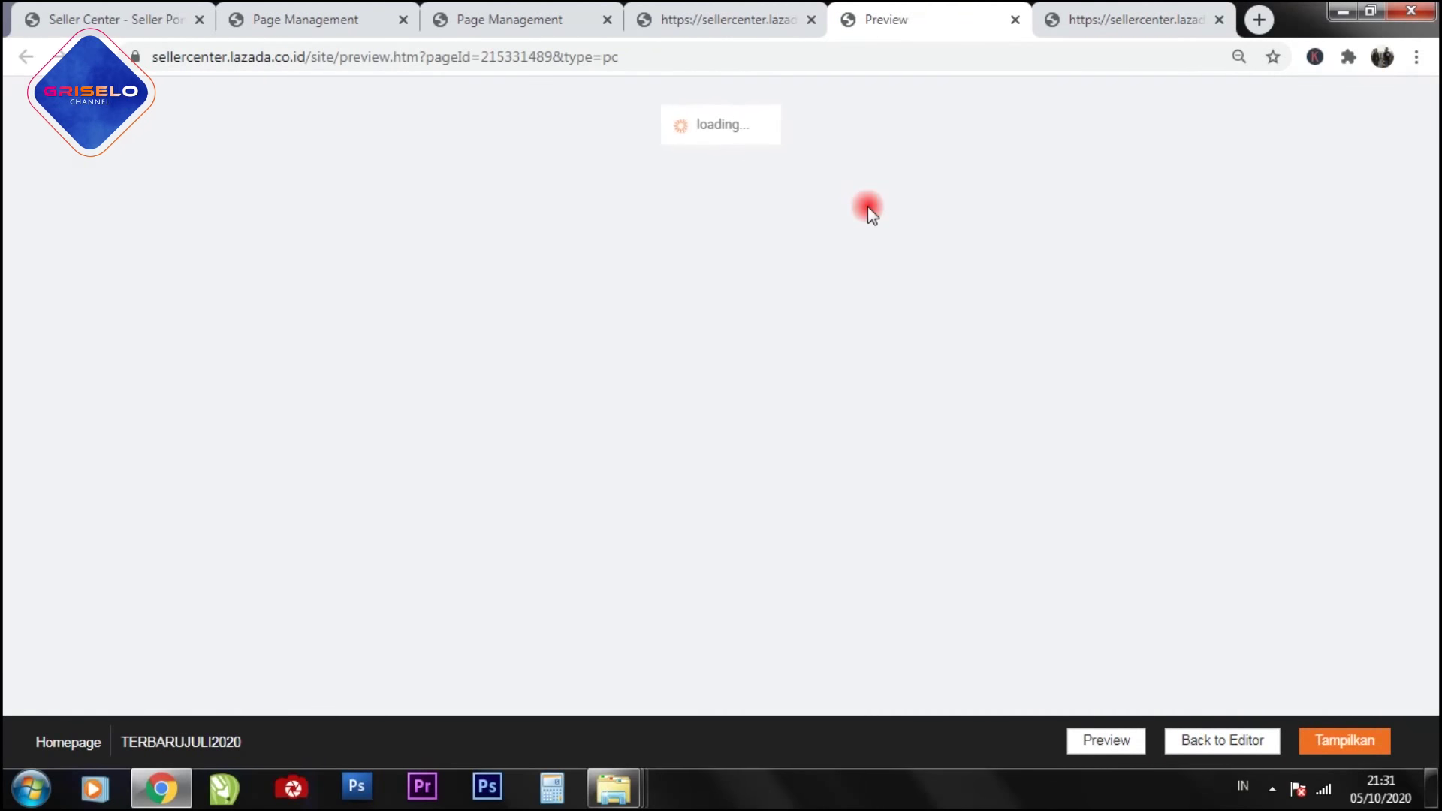
scroll(958, 474, down, 3)
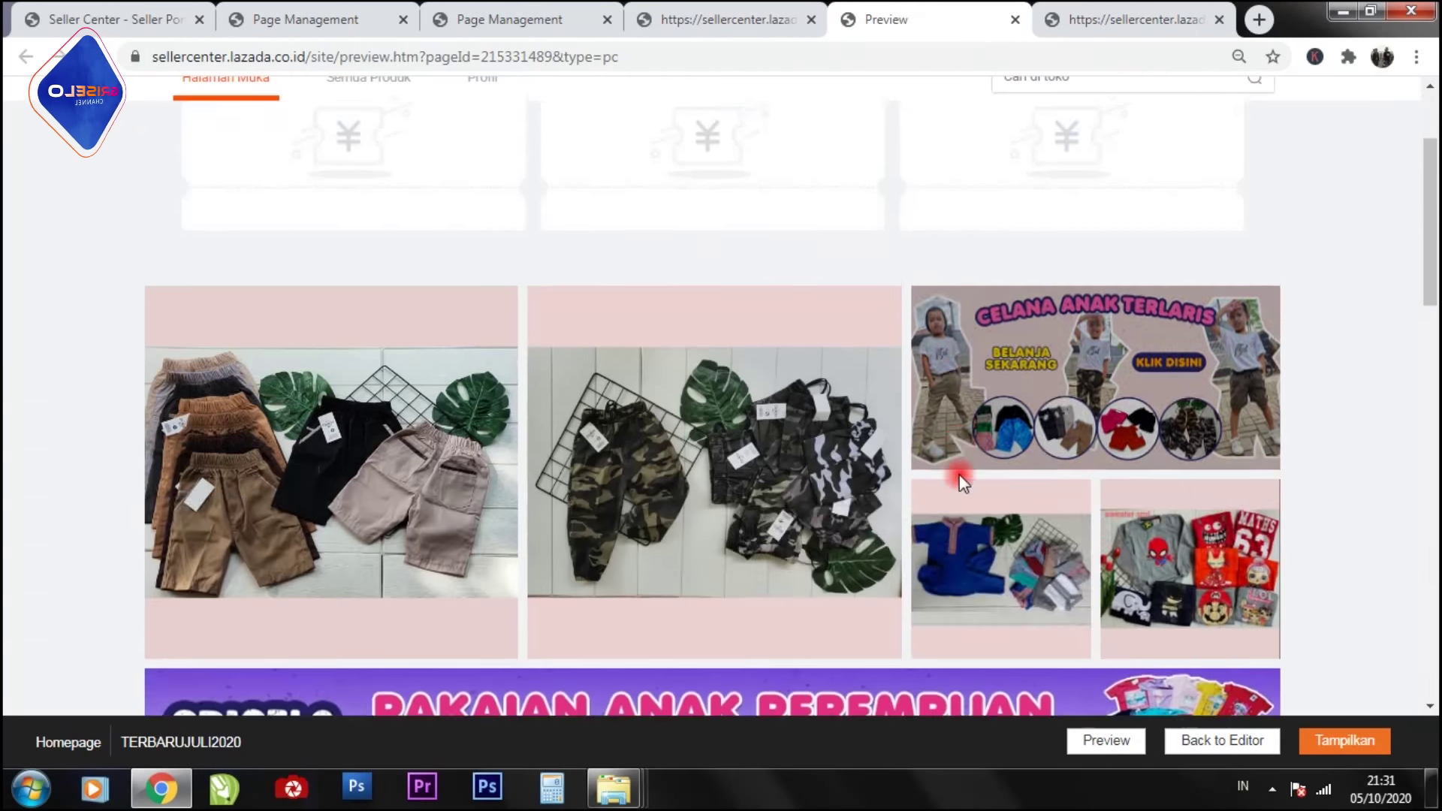
scroll(958, 474, down, 5)
scroll(964, 494, up, 8)
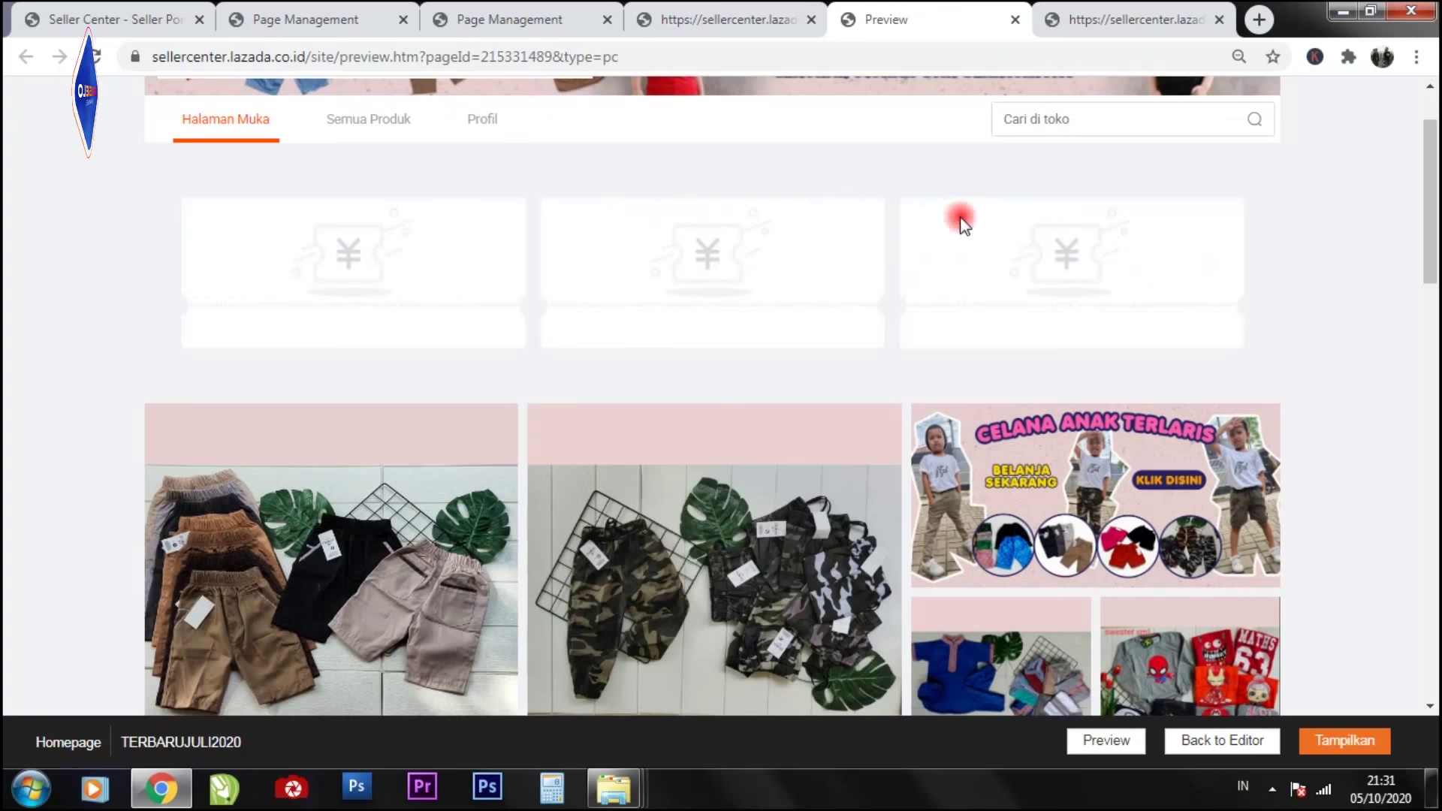
click(1014, 20)
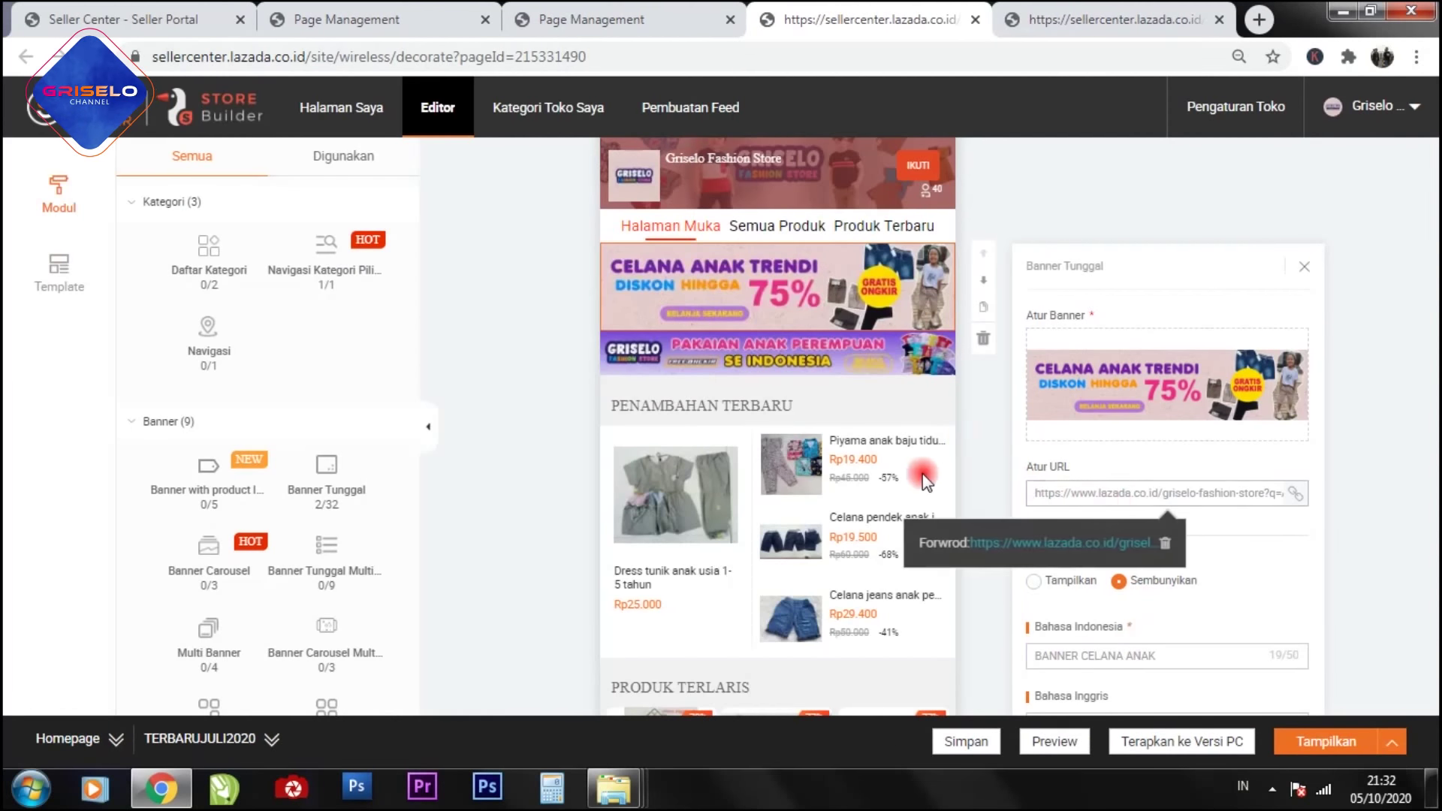
Step: Apply the mobile homepage's structure and content to the PC version and confirm the copy
scroll(743, 451, up, 1)
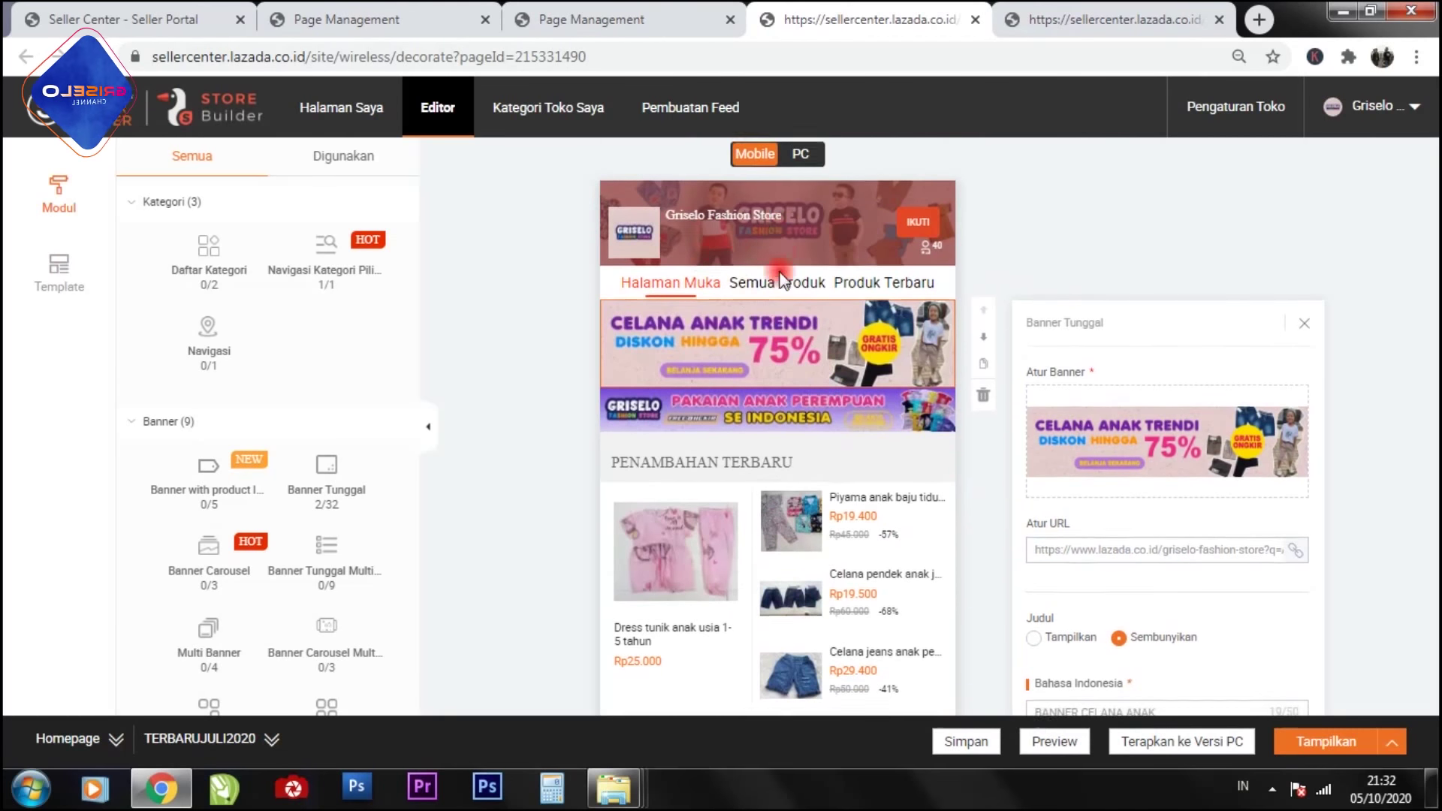
scroll(733, 345, down, 7)
scroll(736, 411, up, 7)
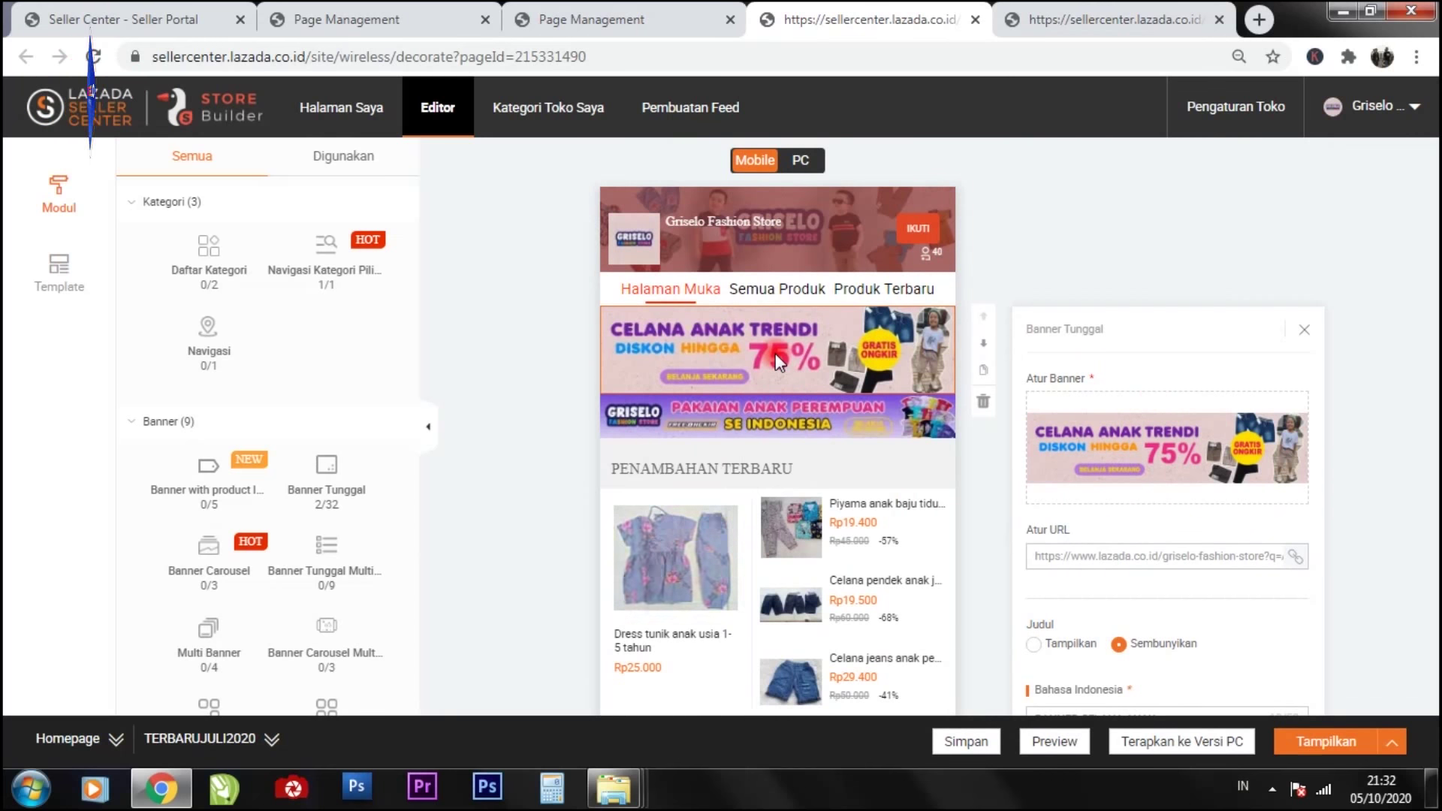
click(1172, 741)
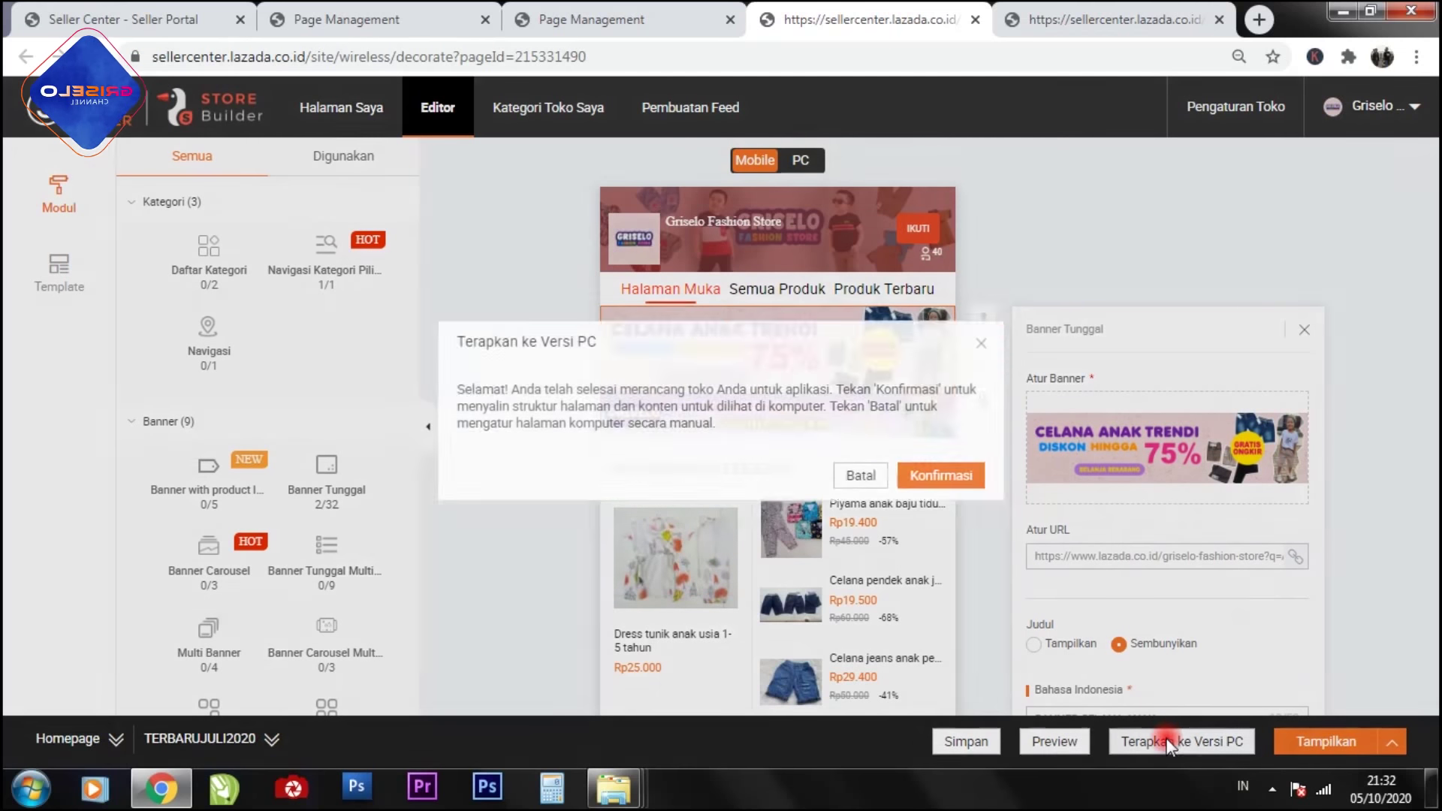
click(941, 488)
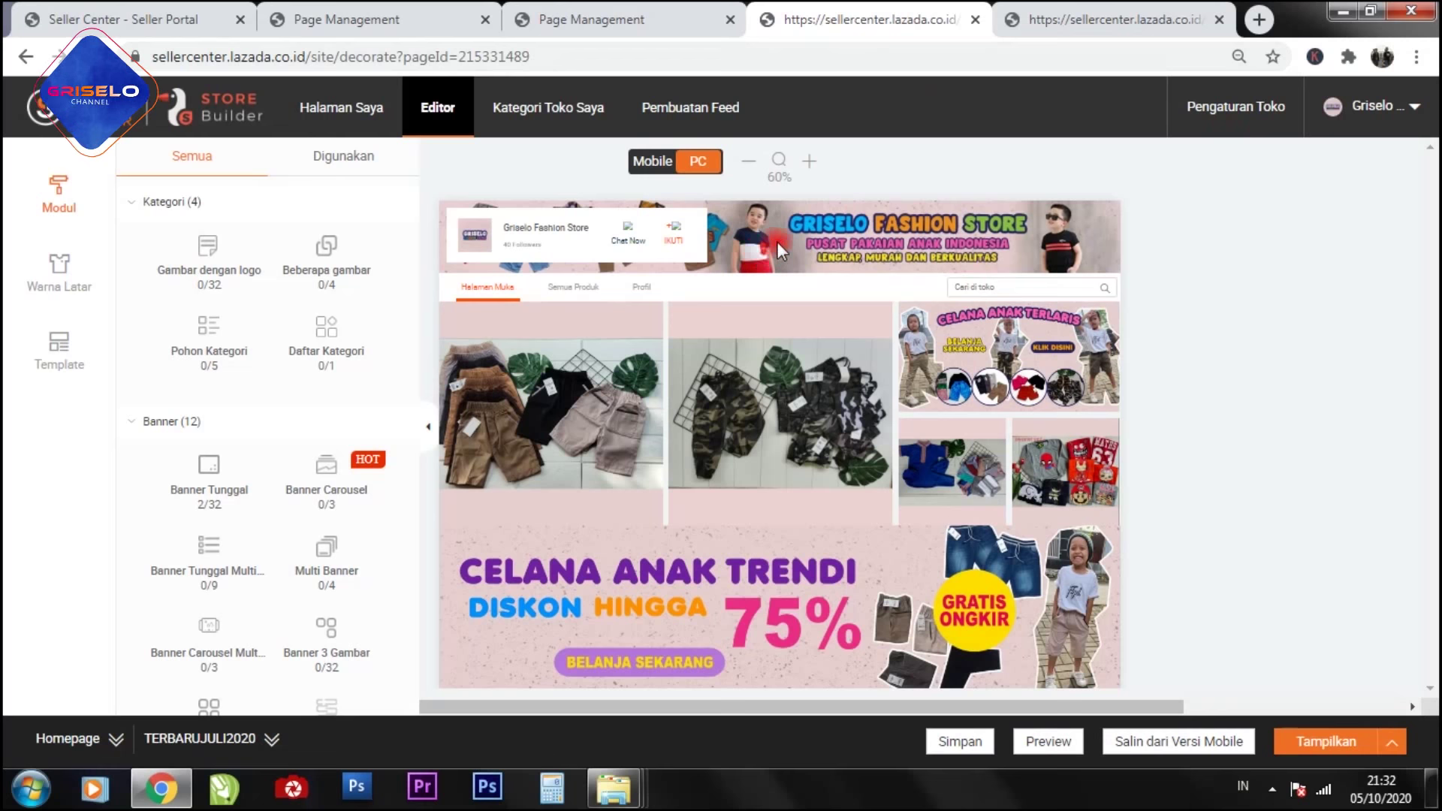
Step: Review the PC homepage layout and the settings of its five-image banner module
scroll(767, 417, down, 7)
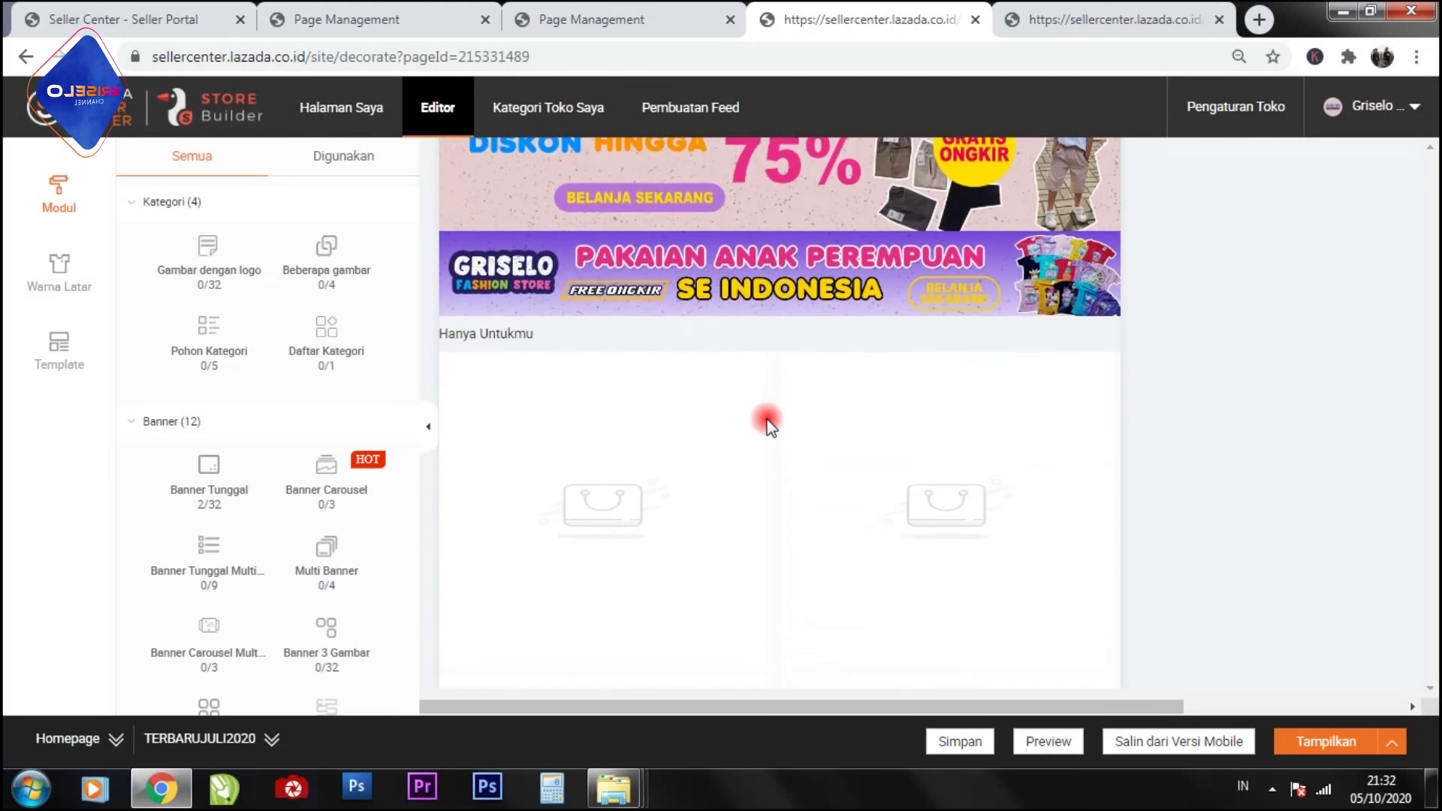
scroll(768, 424, up, 7)
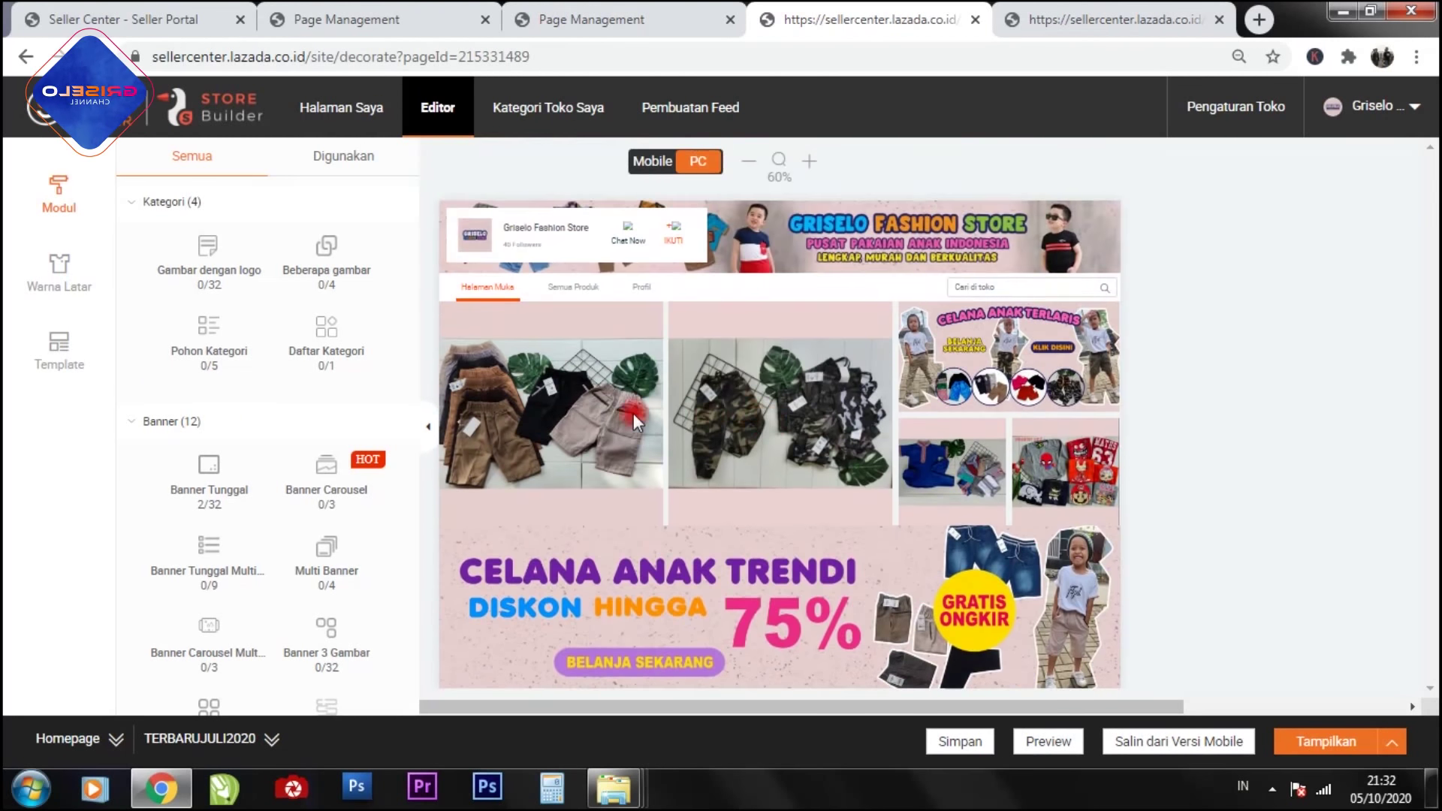
click(723, 402)
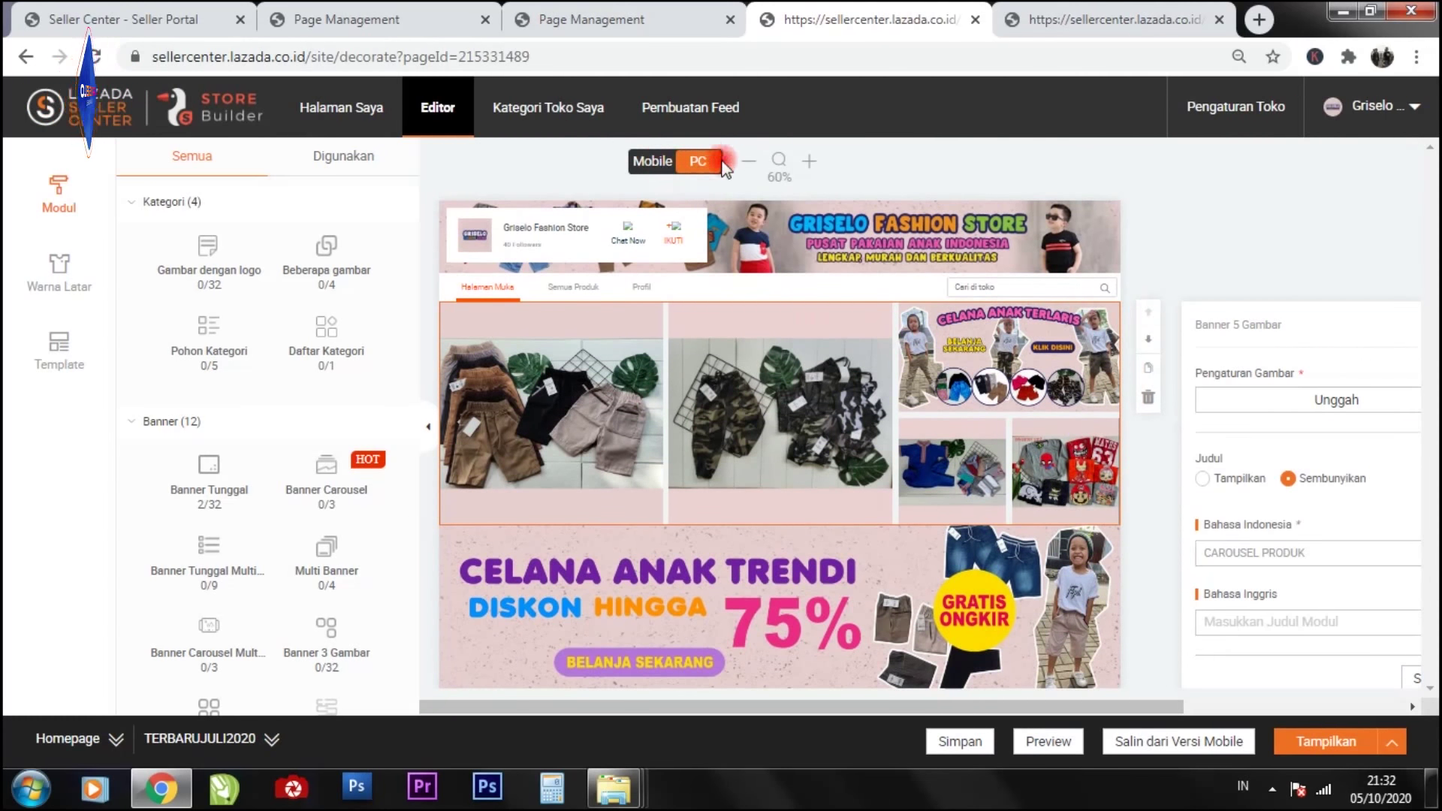
scroll(840, 427, down, 7)
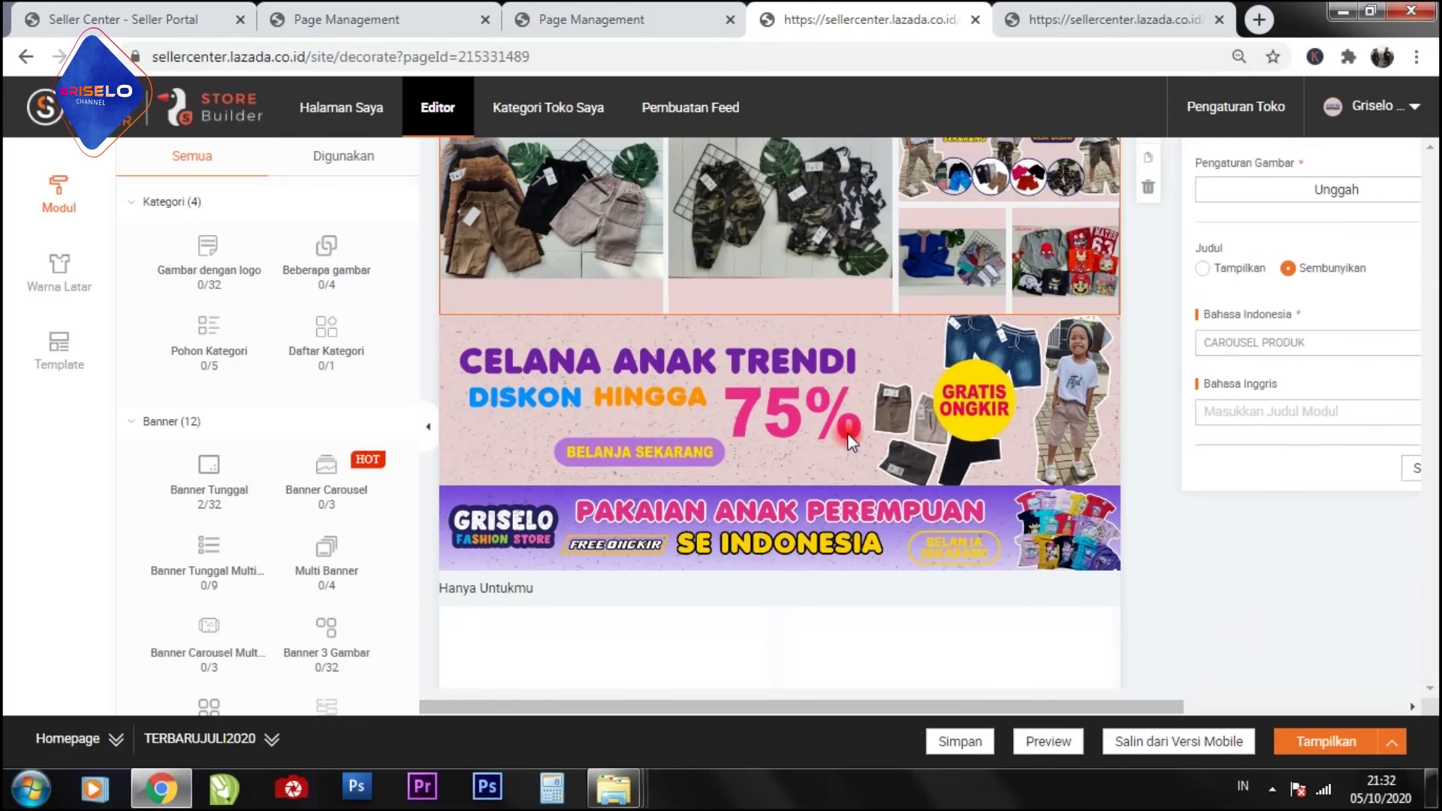
scroll(850, 441, up, 8)
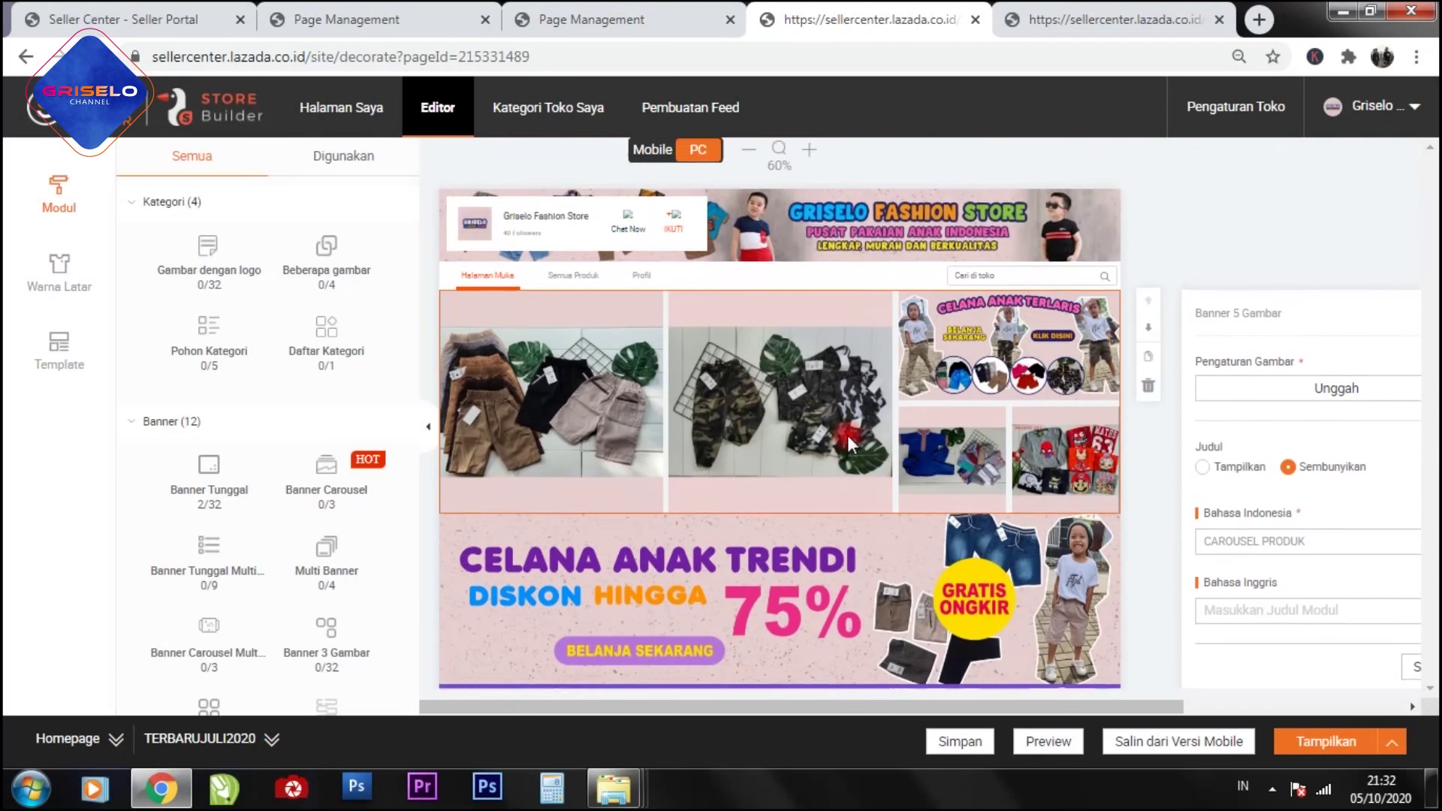
Step: Return to the mobile version of the homepage, check its modules, and publish the page
click(651, 165)
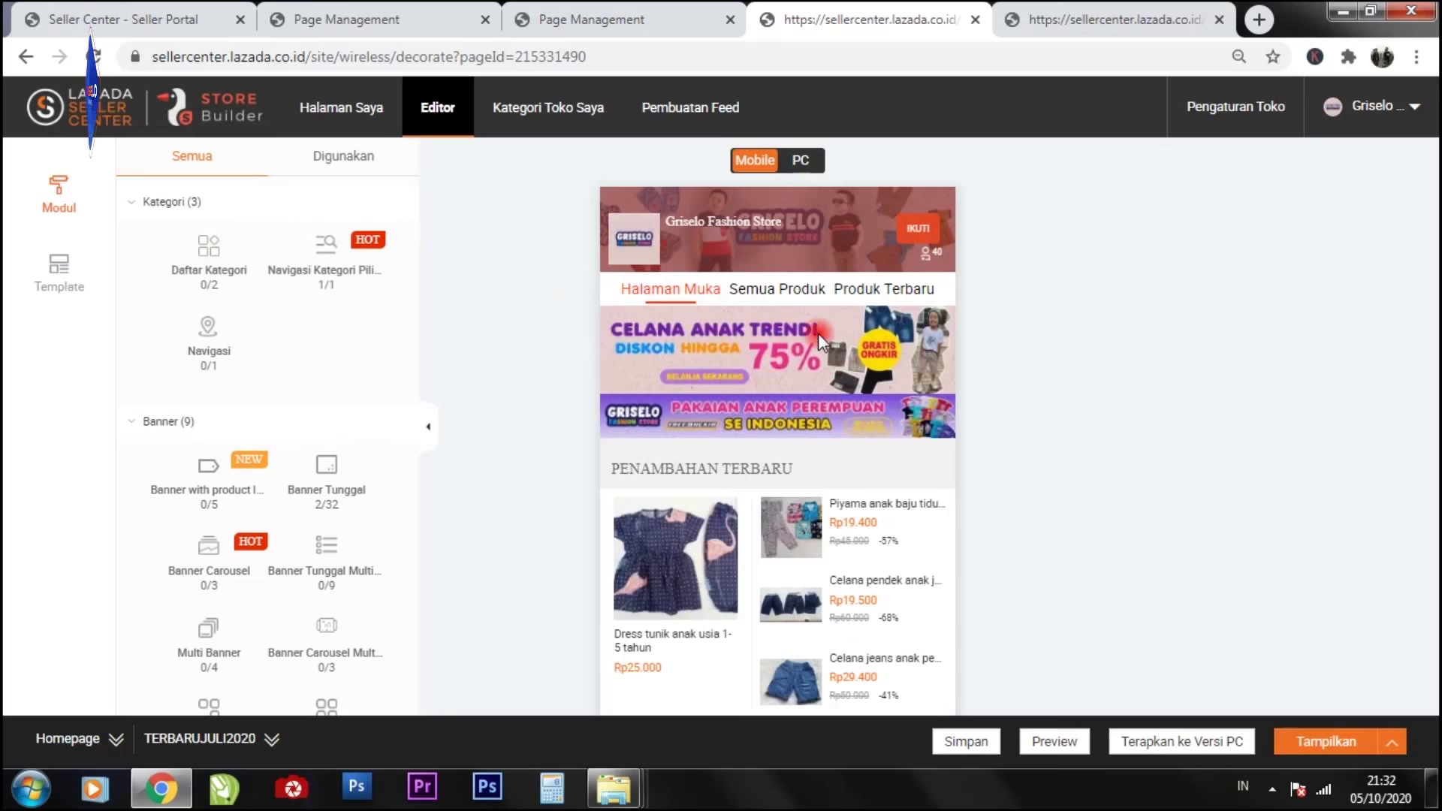
scroll(780, 461, down, 7)
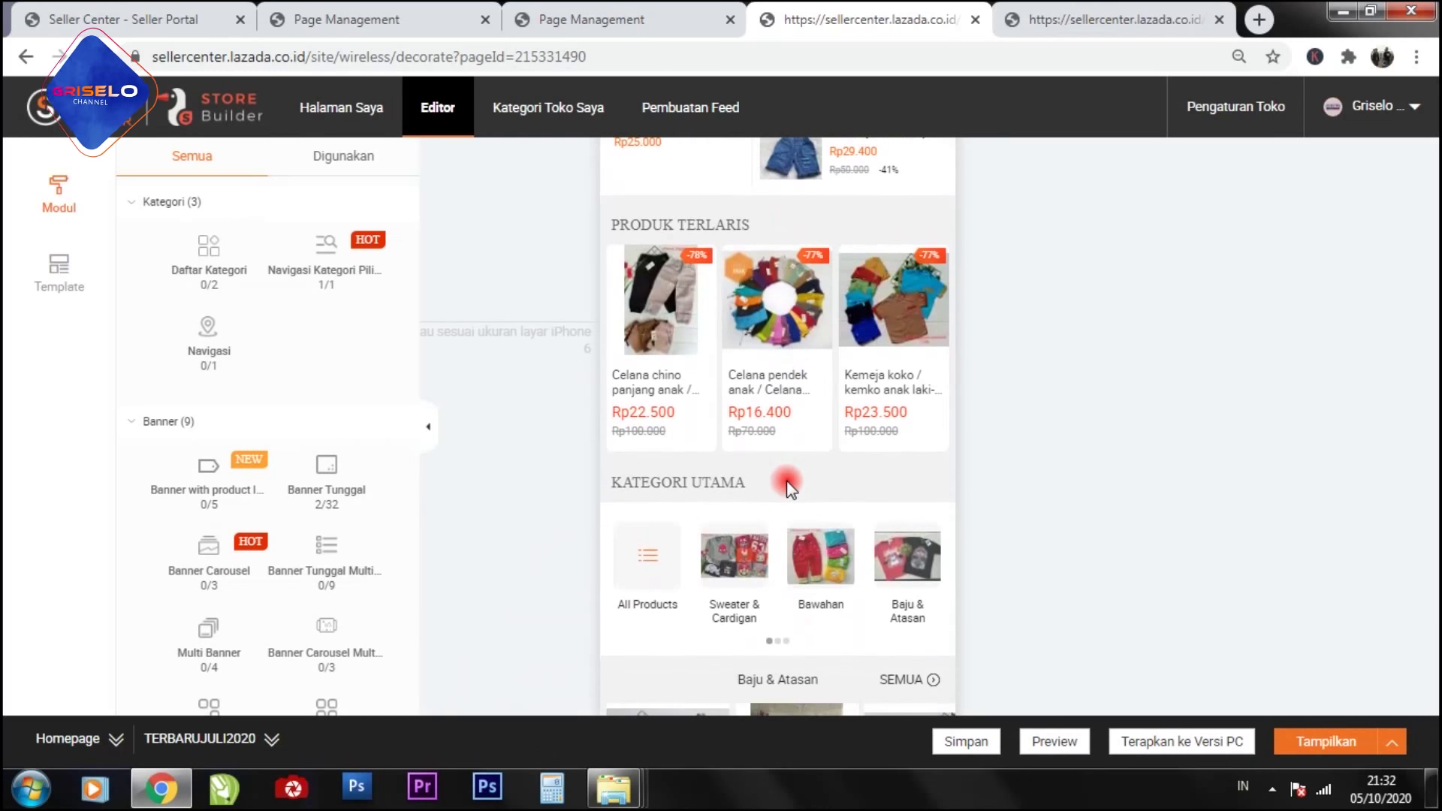
scroll(785, 481, up, 3)
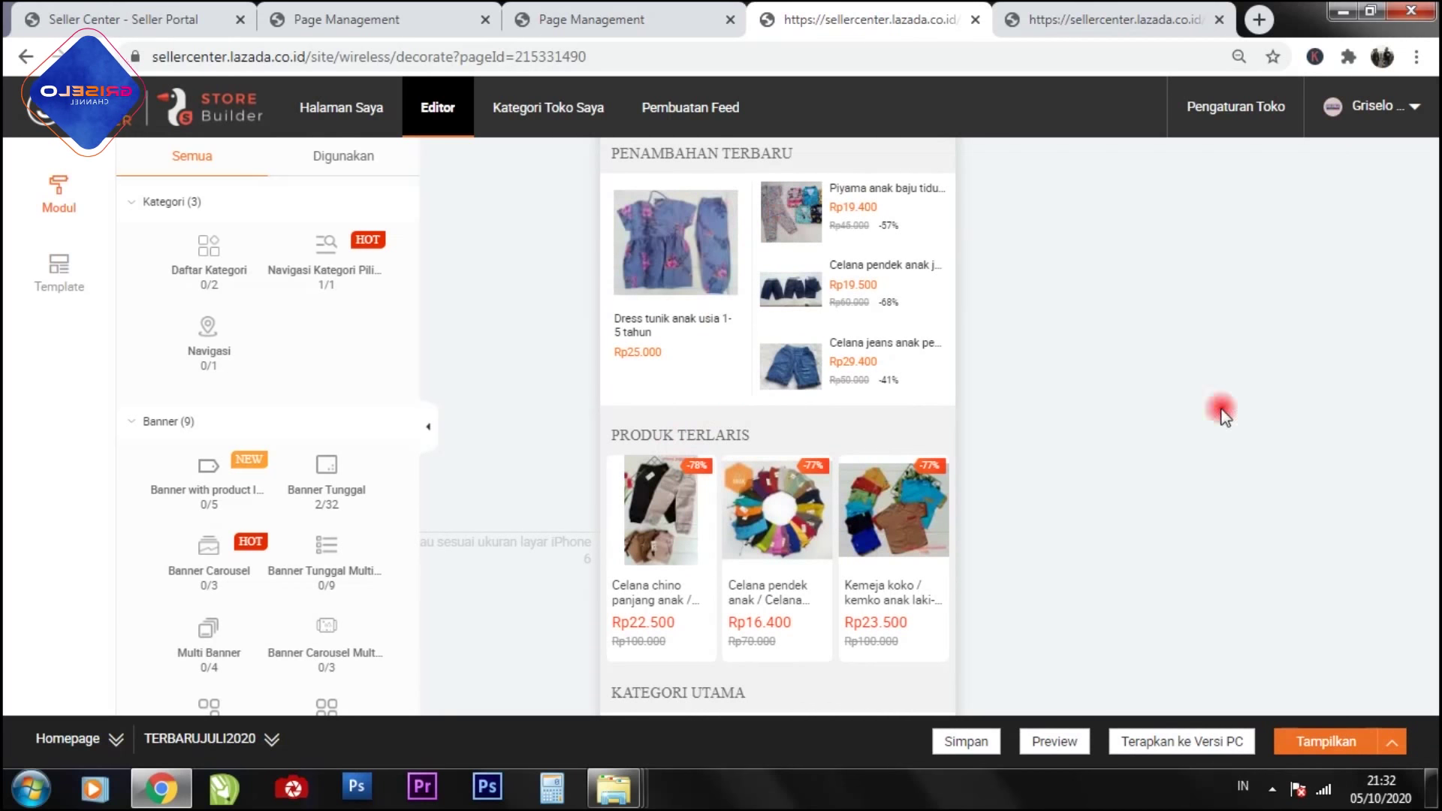
click(1349, 748)
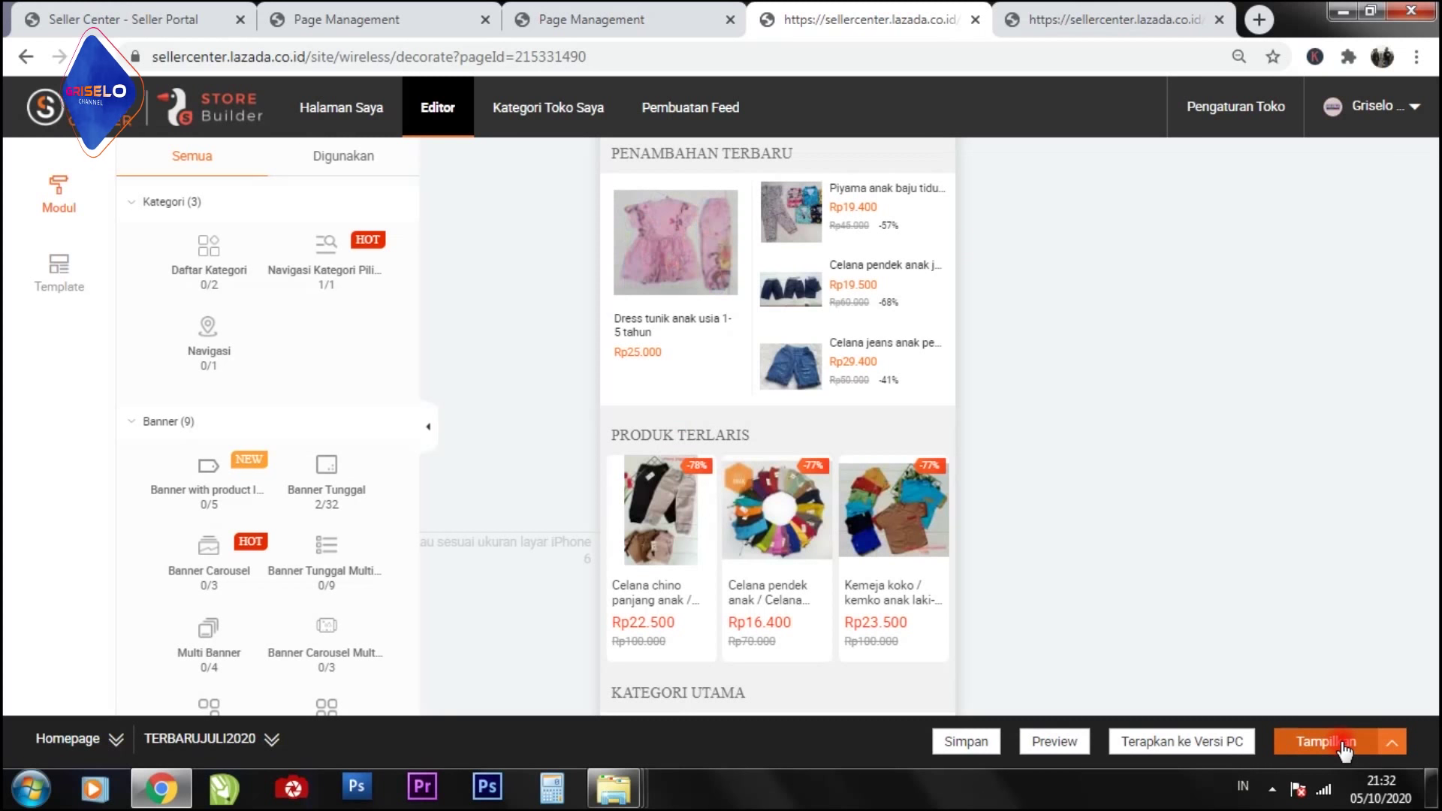
Step: Publish the decorated homepage and confirm releasing its app and desktop versions together
click(1342, 744)
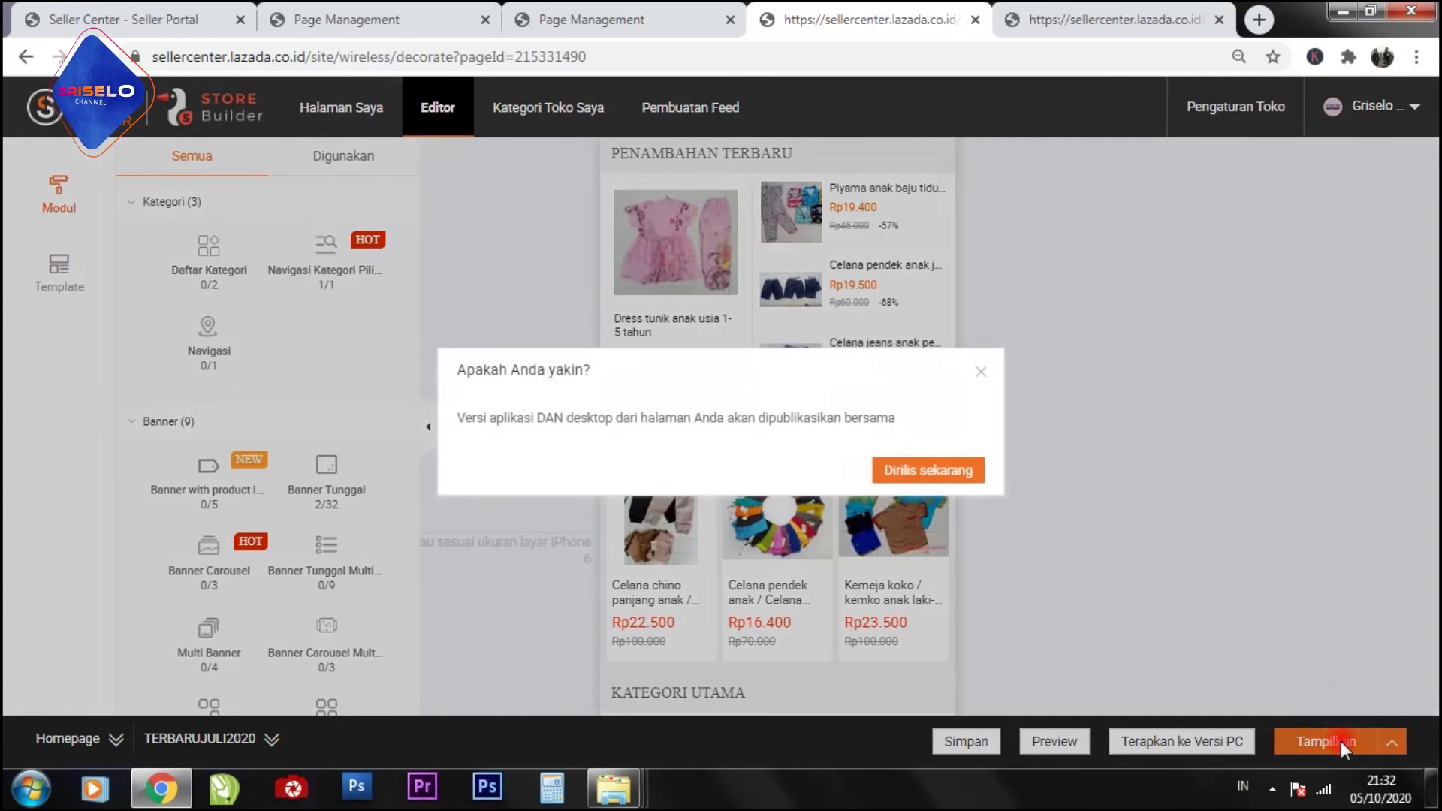
click(923, 471)
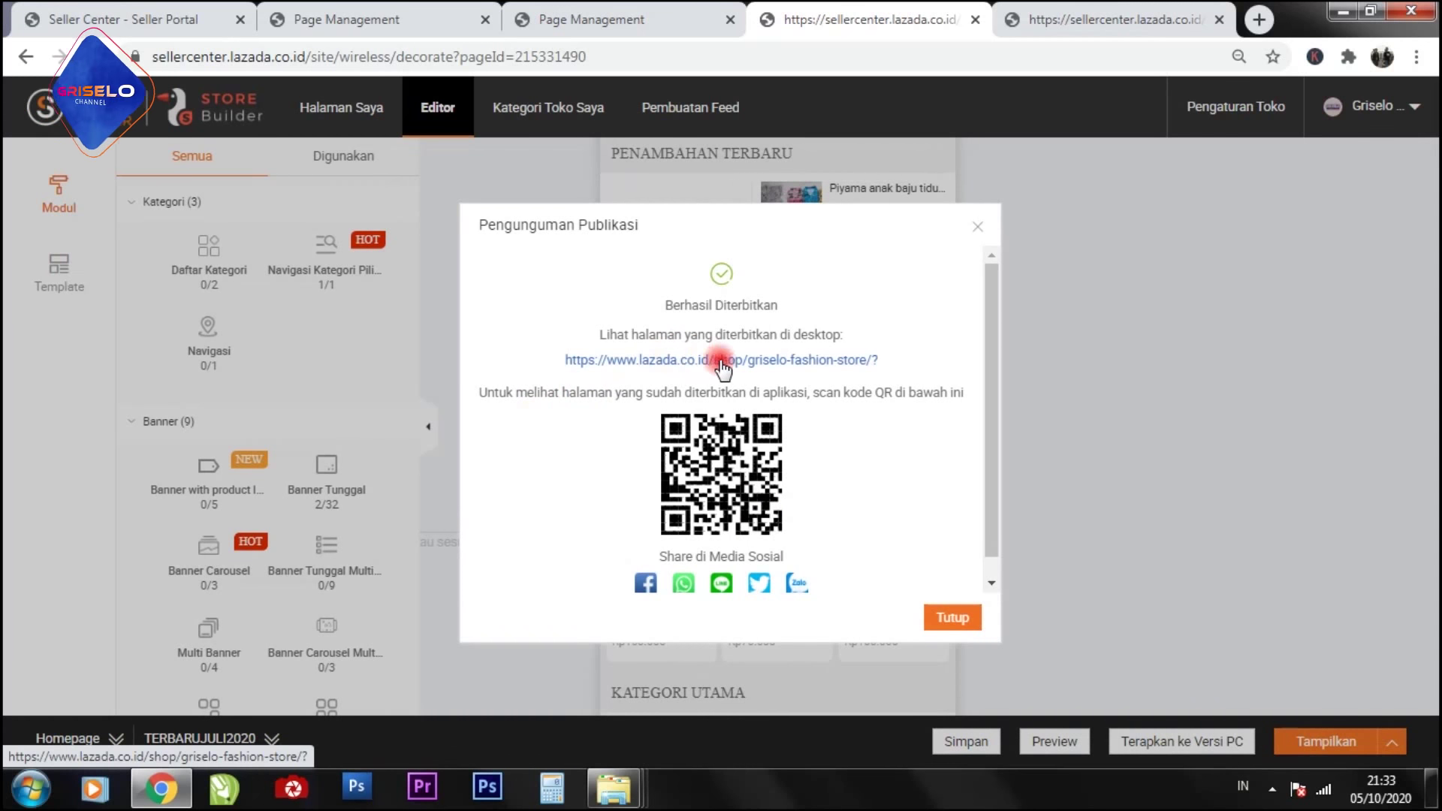
Step: Open the published desktop store page from the publication notice and examine its header, five-image banner module and promotional banners
click(767, 362)
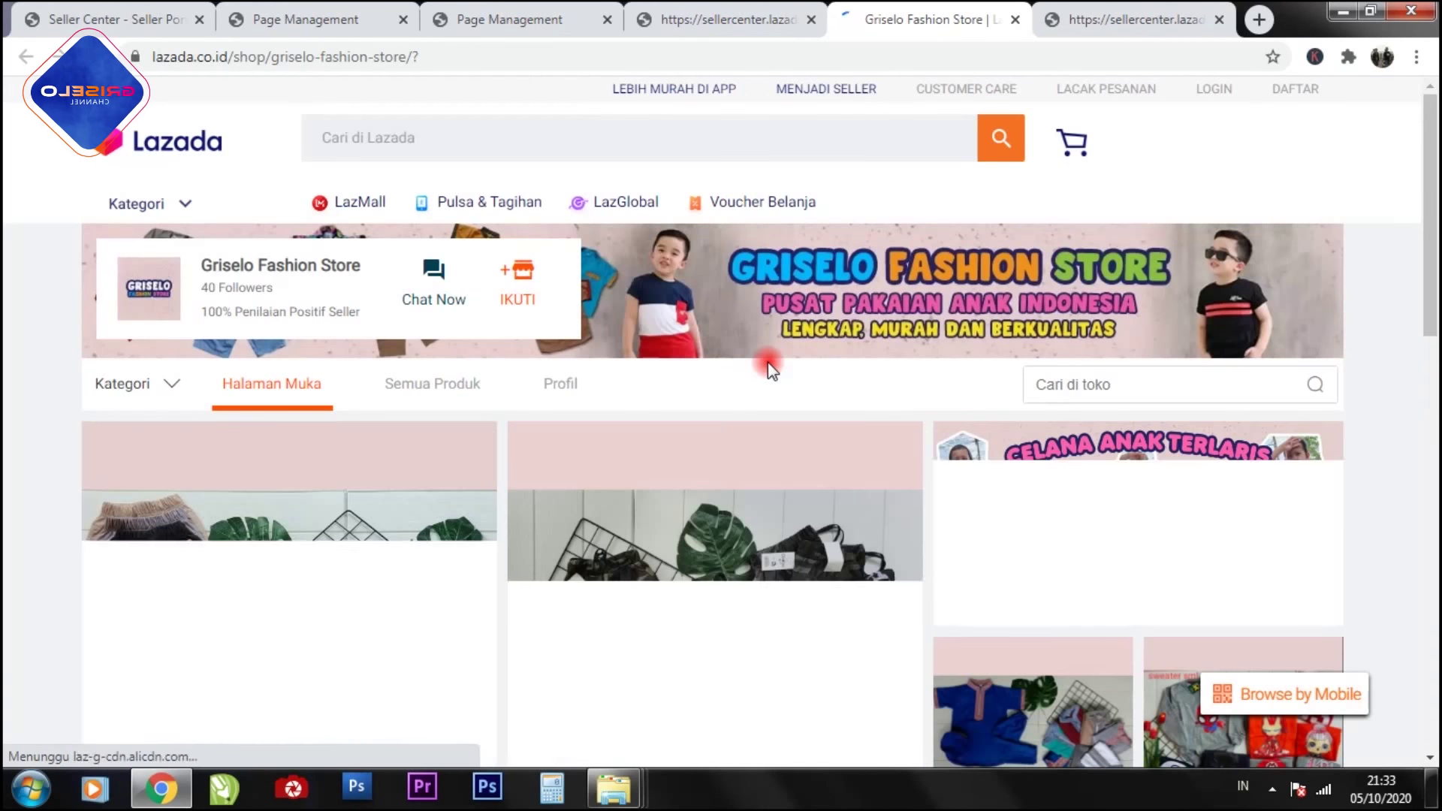
scroll(767, 362, down, 2)
scroll(768, 362, down, 8)
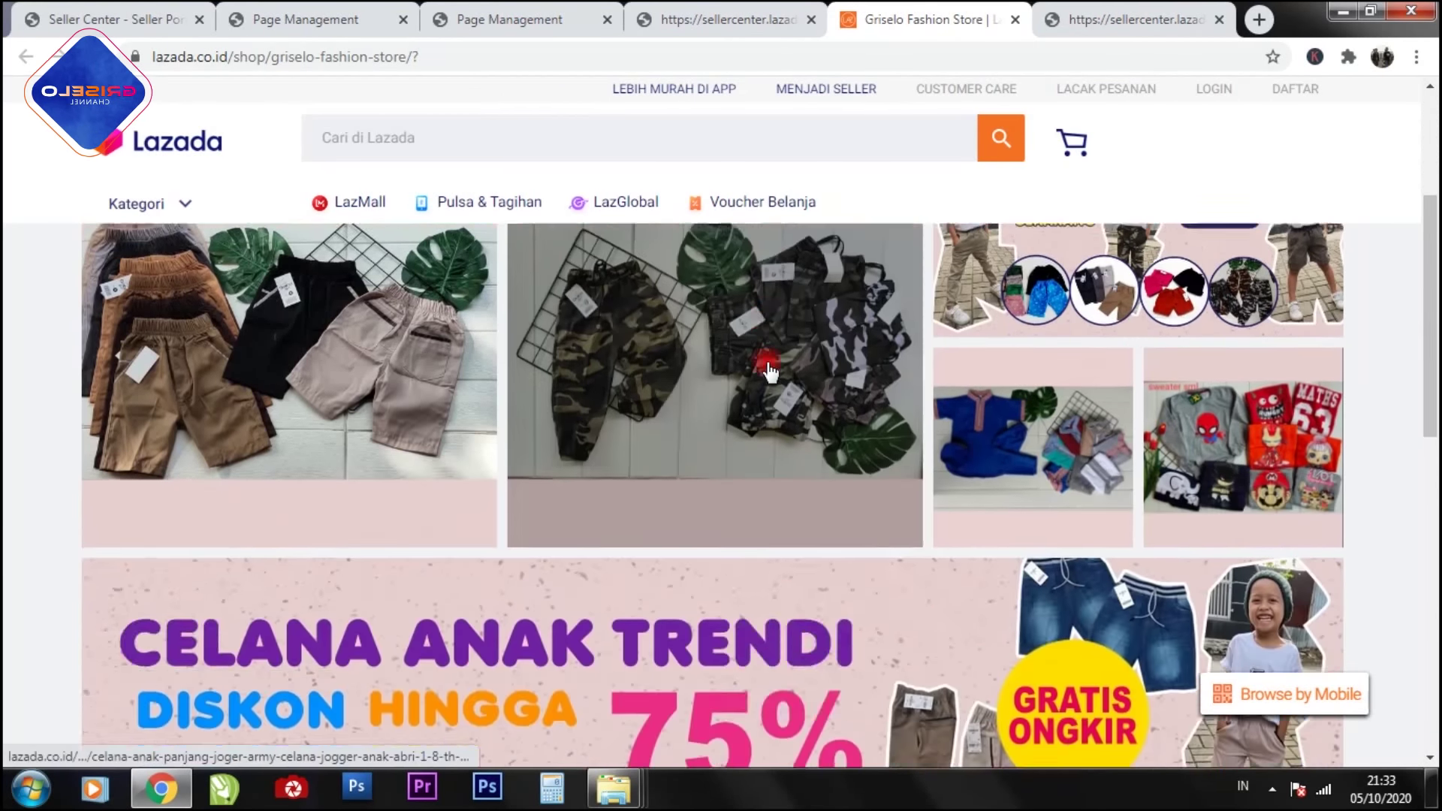
scroll(767, 362, up, 4)
scroll(768, 367, up, 5)
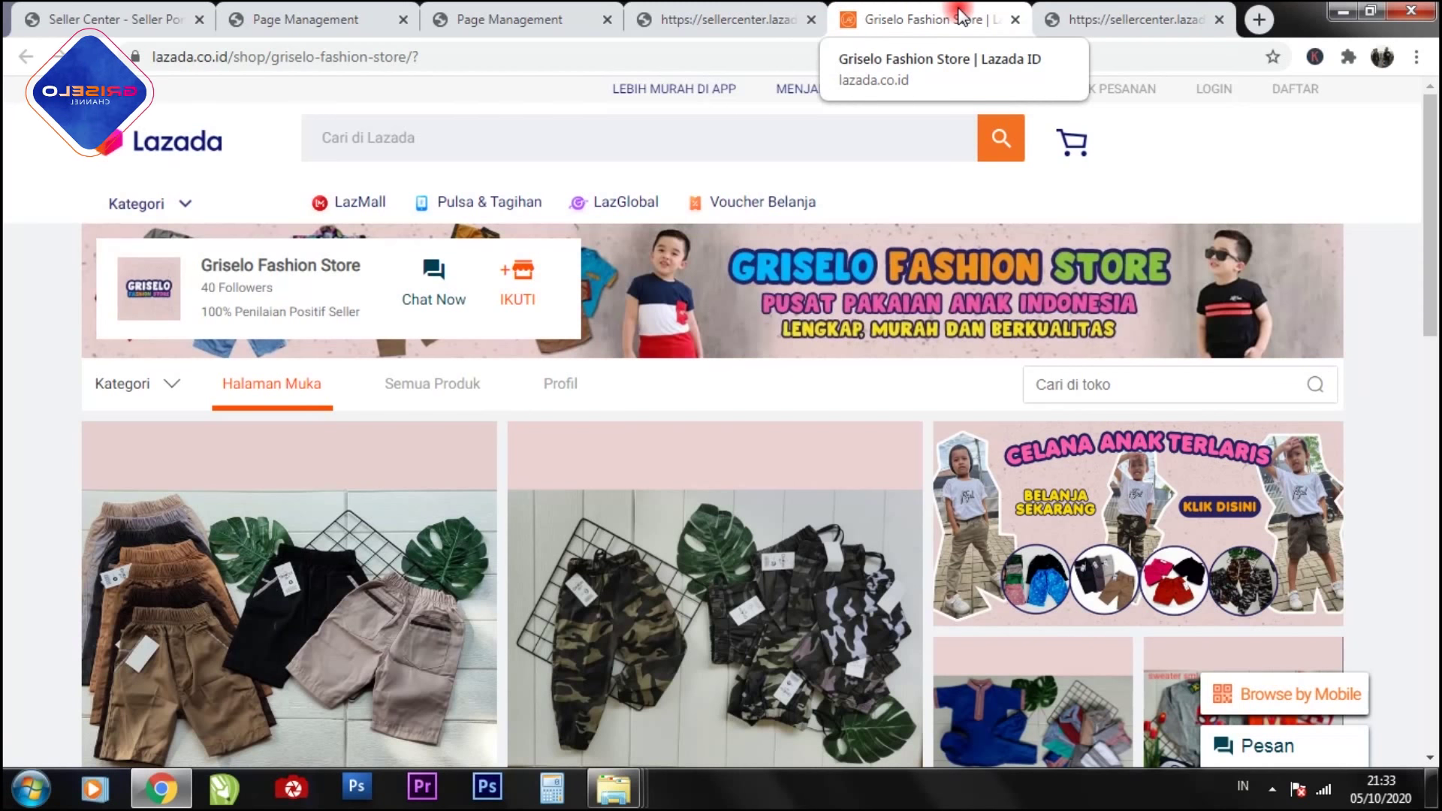
scroll(859, 296, down, 3)
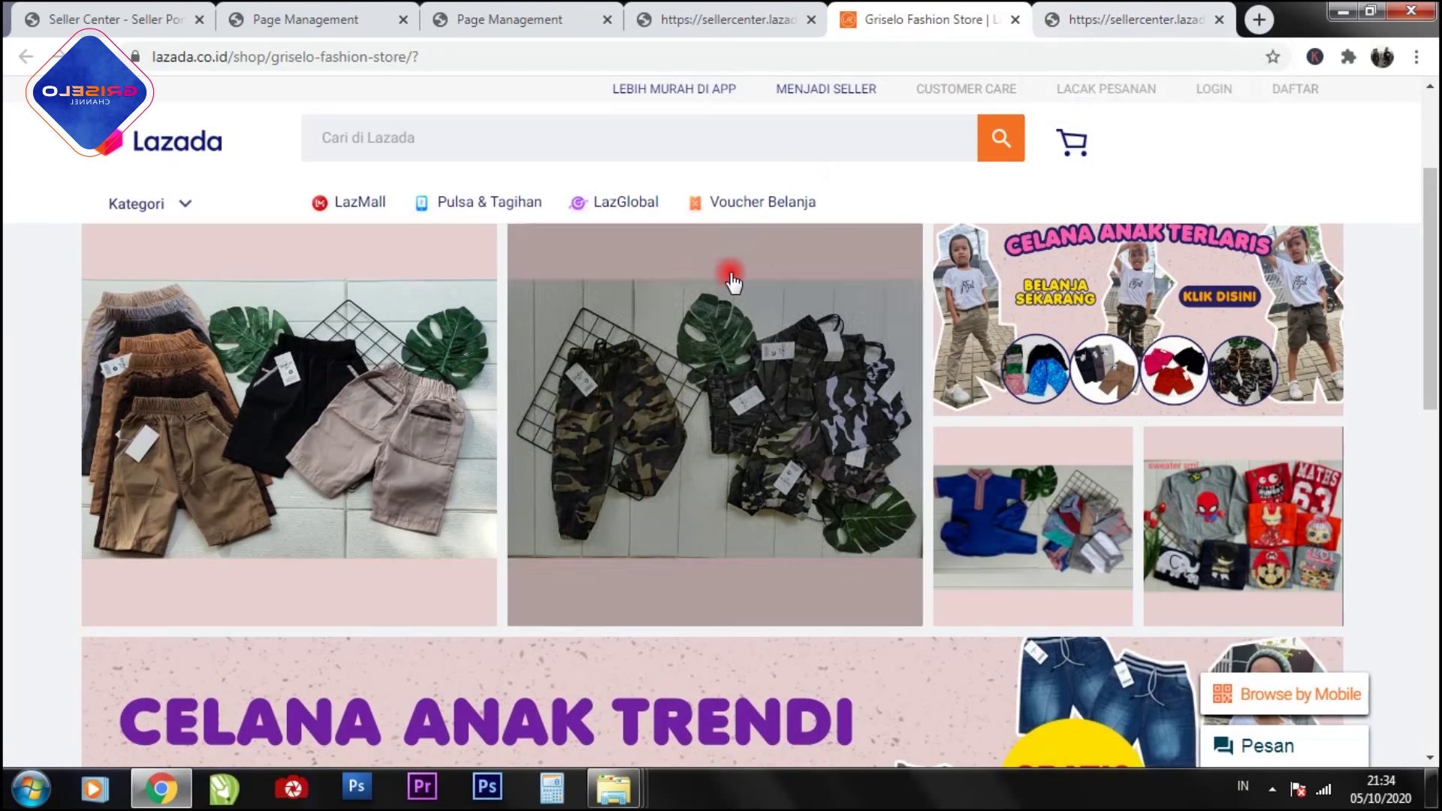
scroll(725, 323, down, 3)
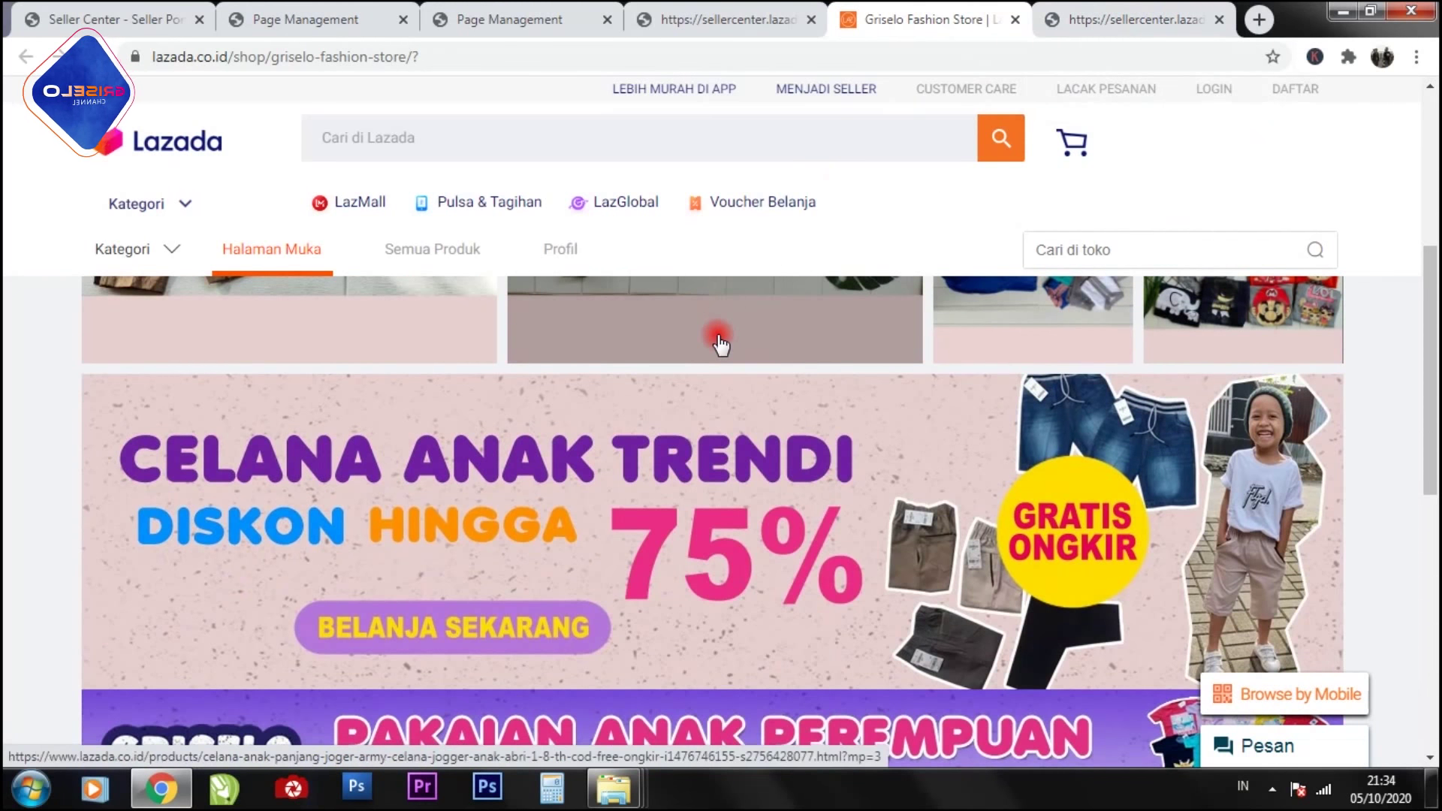